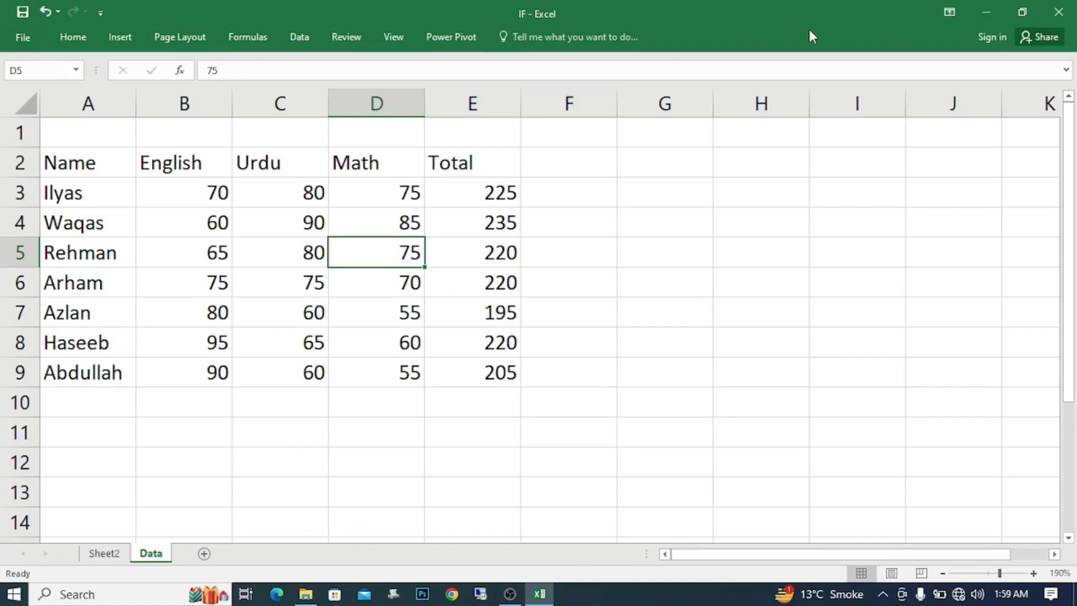
Minimize the workbook and folder windows, and view the desktop images if2 and if, with the if image maximized
left_click(988, 7)
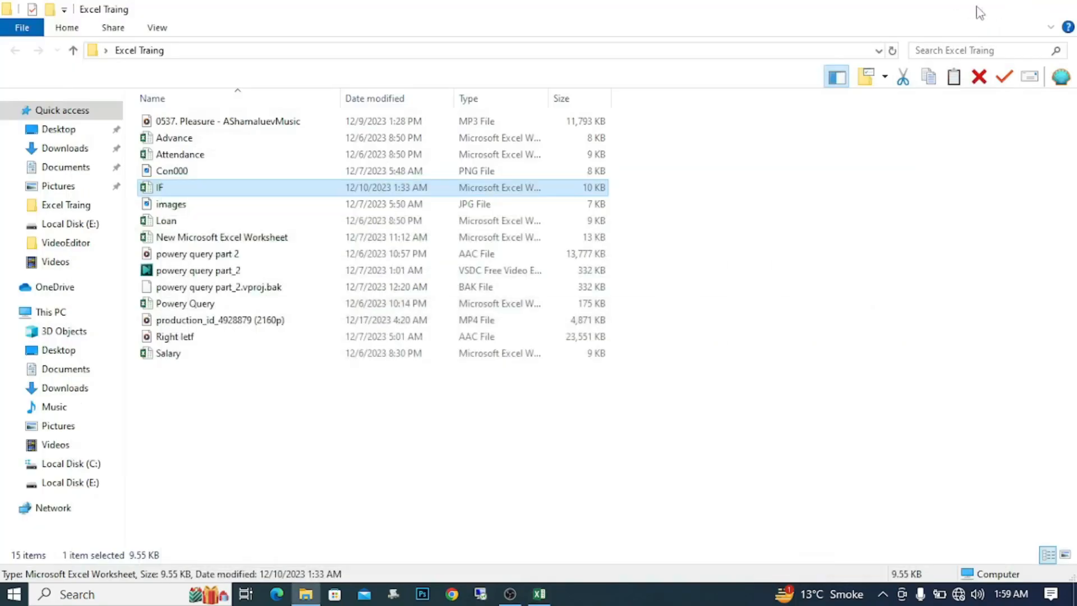
left_click(981, 10)
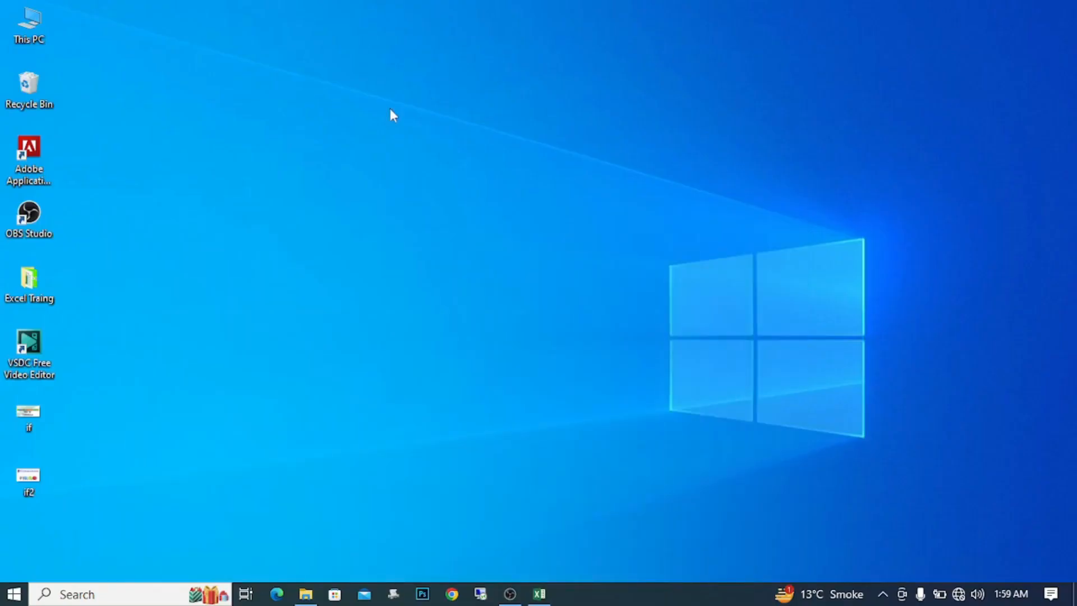
double_click(31, 477)
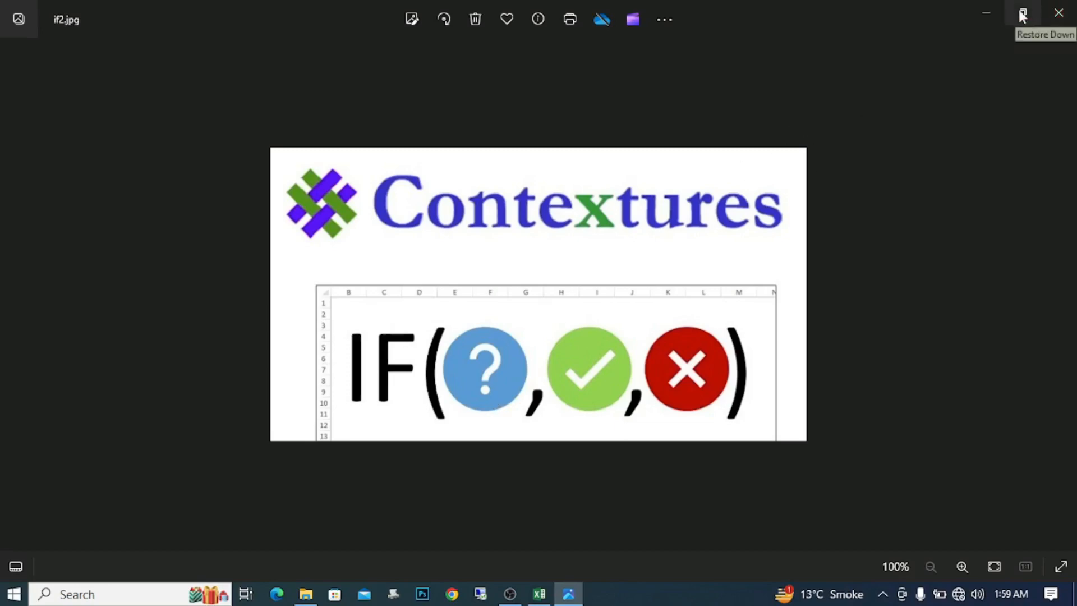
left_click(985, 8)
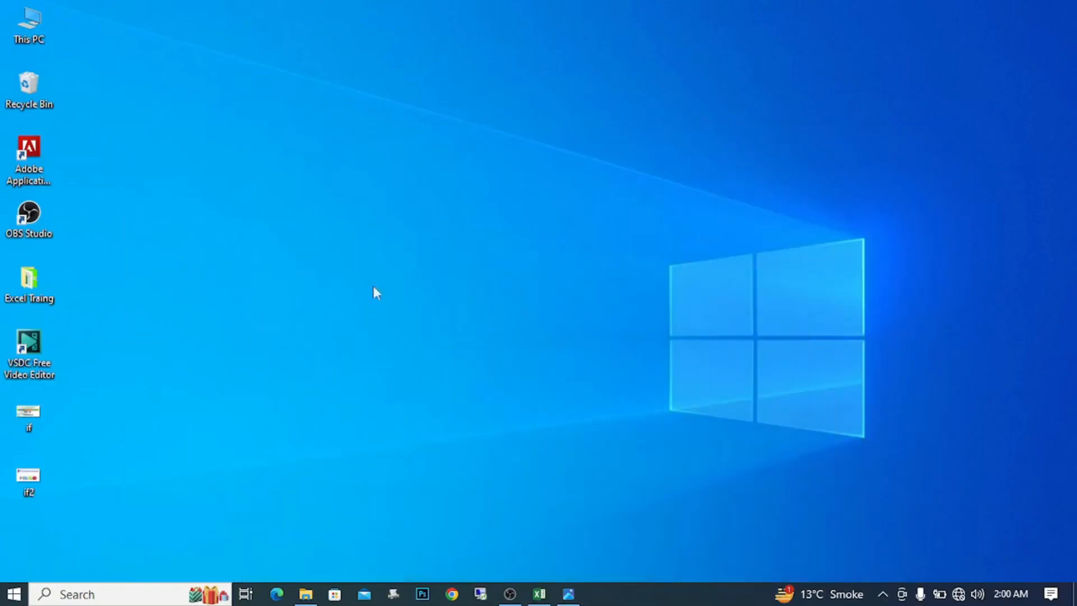
double_click(34, 415)
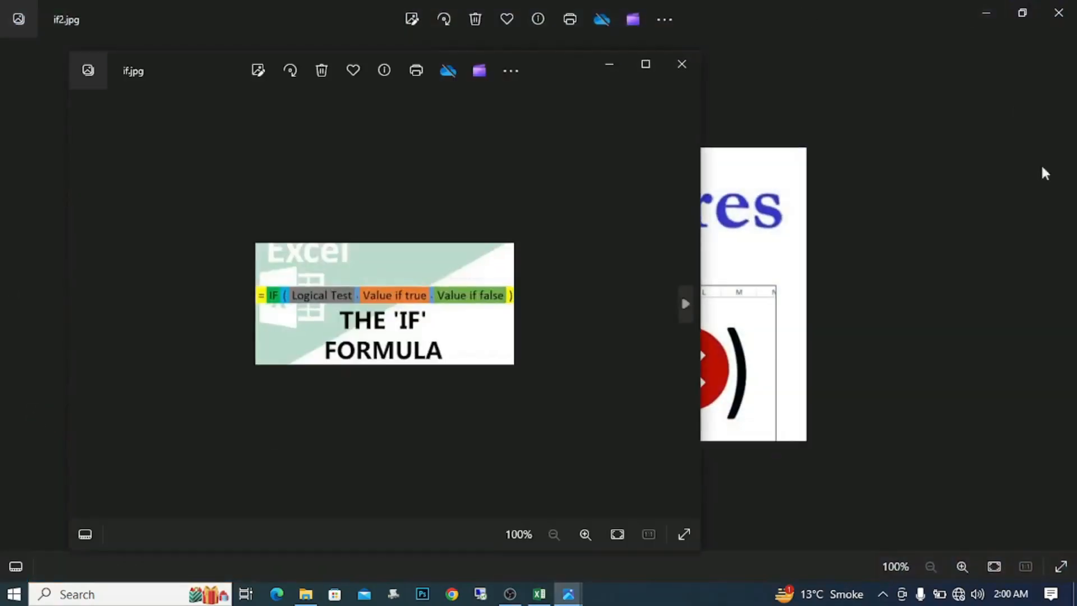
left_click(647, 65)
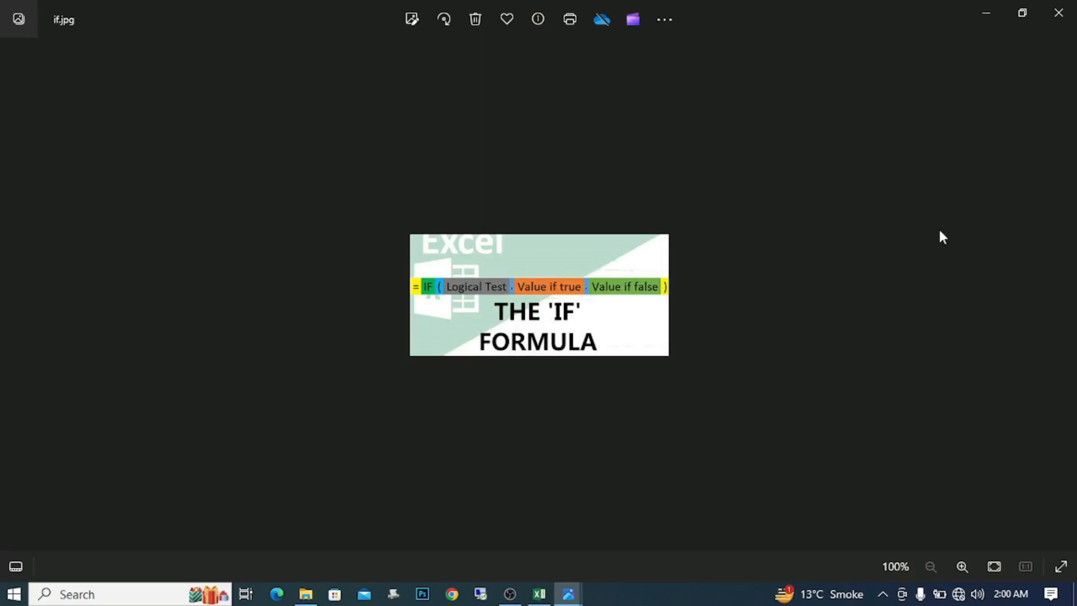
Switch back to the IF workbook in Excel and copy the student name from A3 into F3
left_click(538, 591)
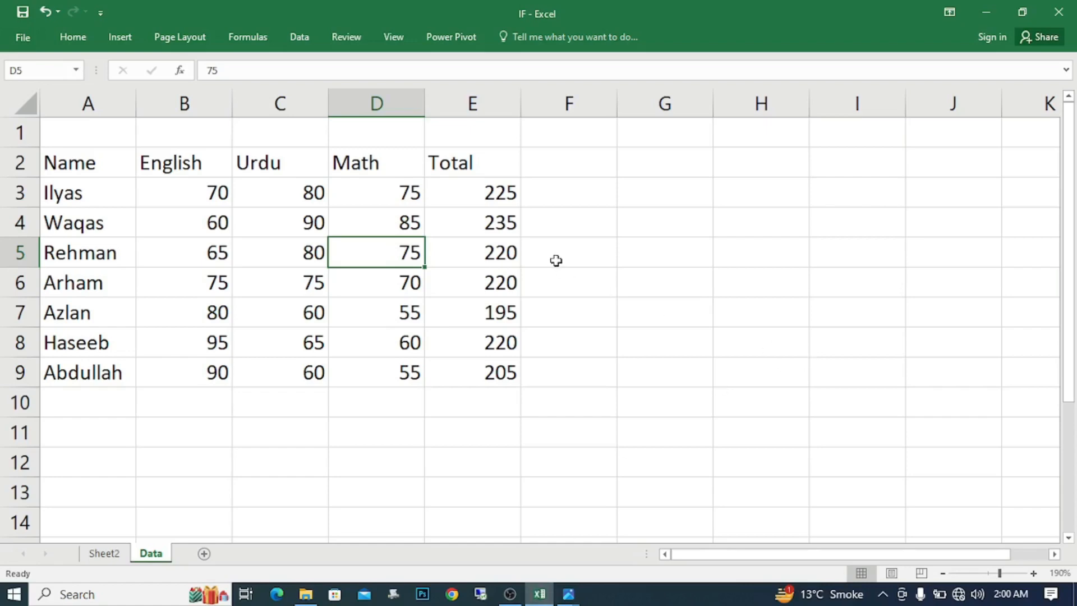
left_click(561, 188)
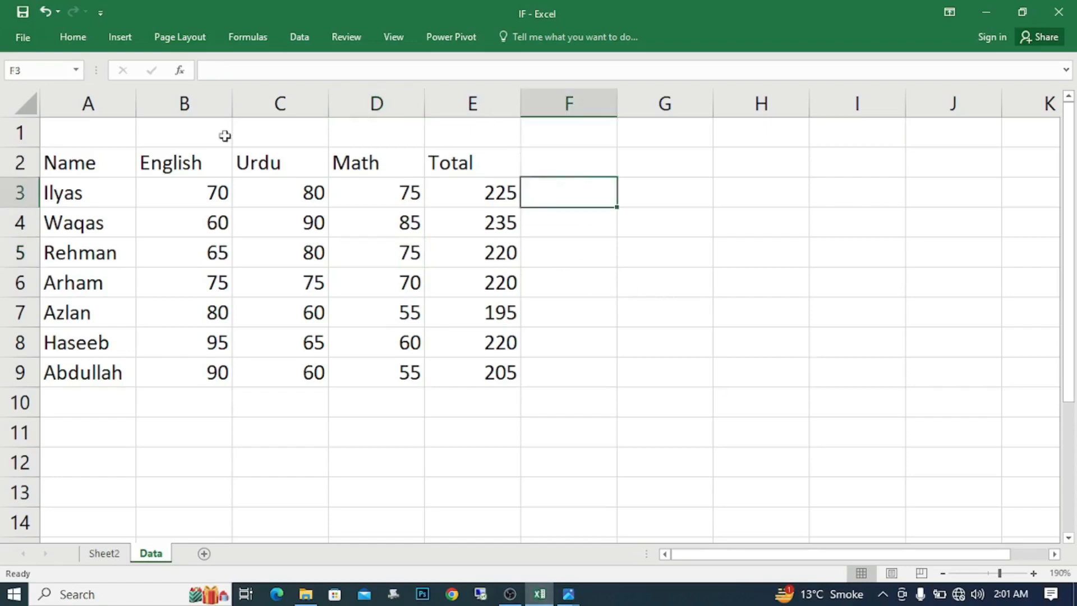
left_click(96, 188)
key("ctrl+c")
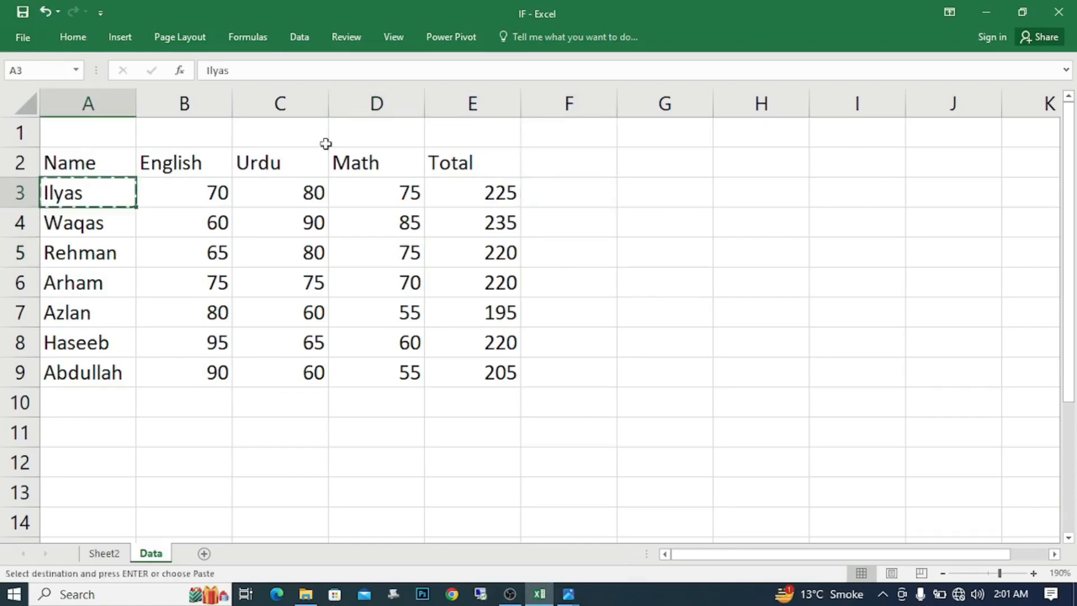
left_click_drag(324, 150, 491, 141)
left_click(594, 199)
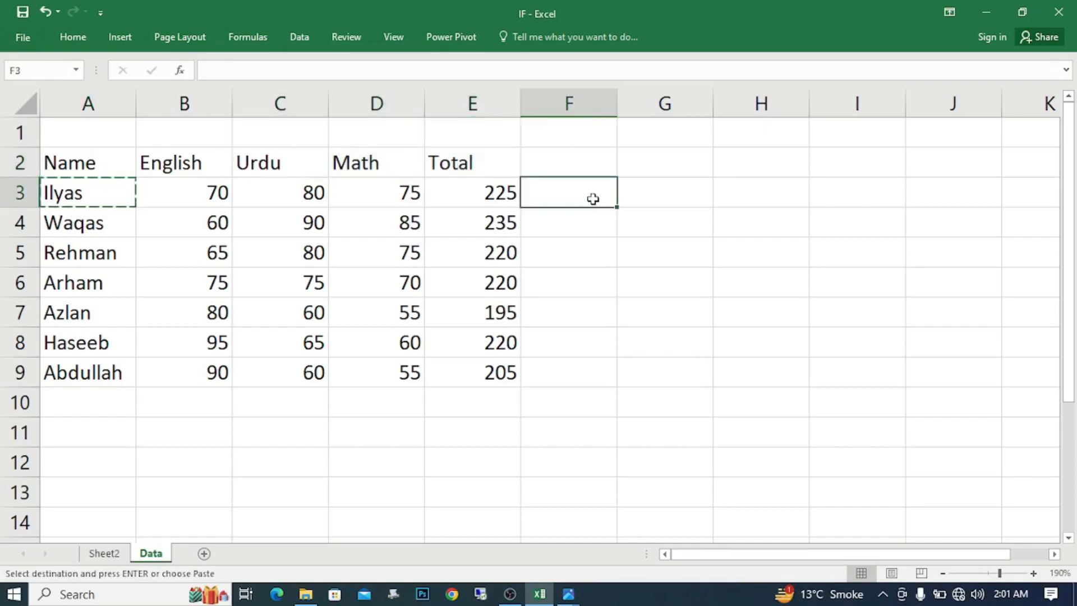
key("ctrl+v")
key("Right")
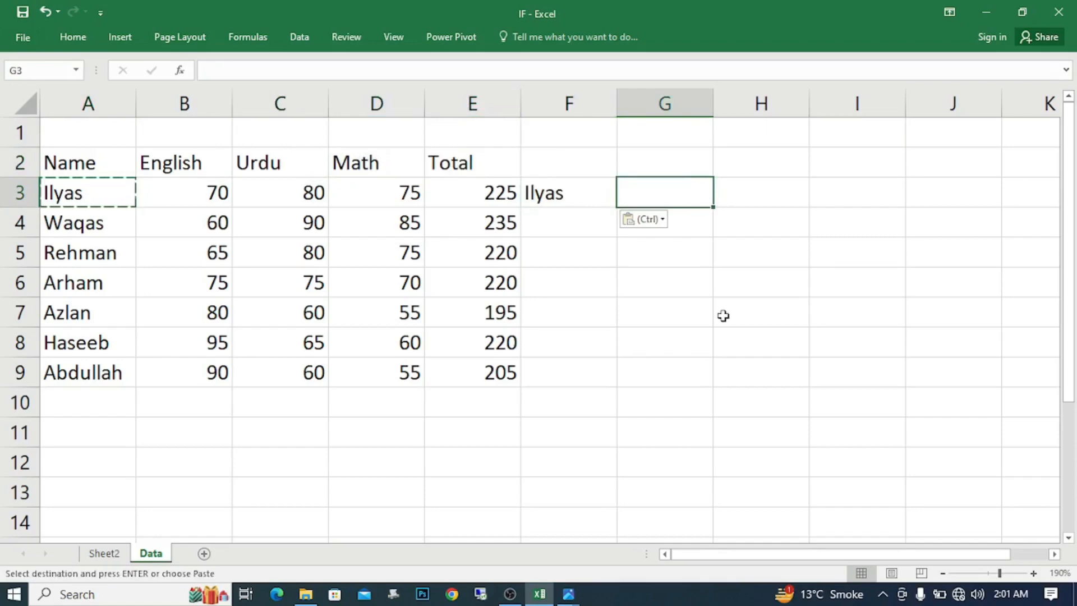
key("Escape")
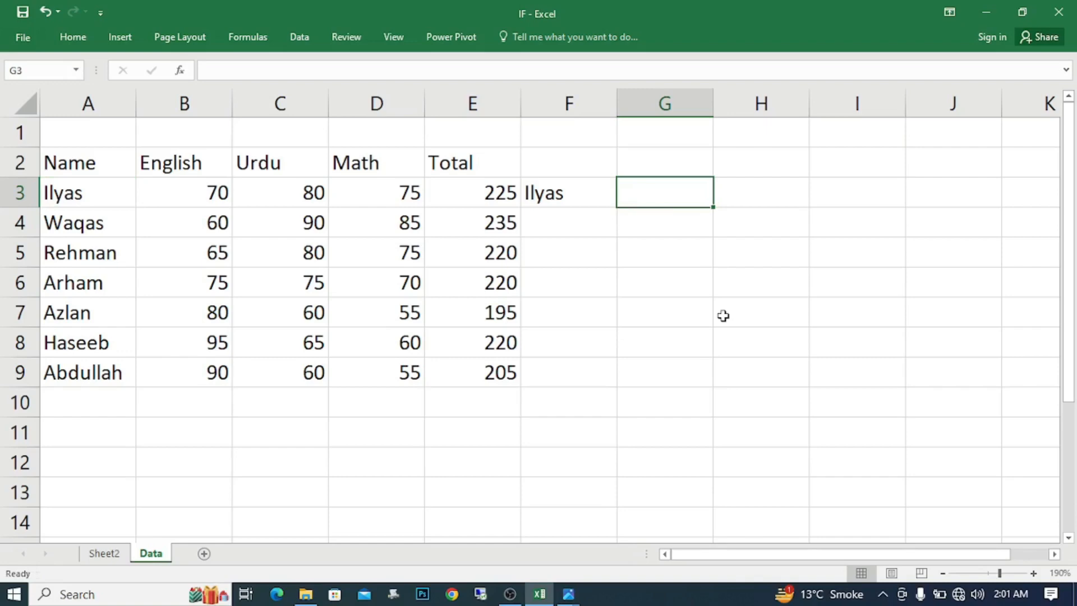
Start an IF formula in G3 with the logical test F3=A3
type("=if")
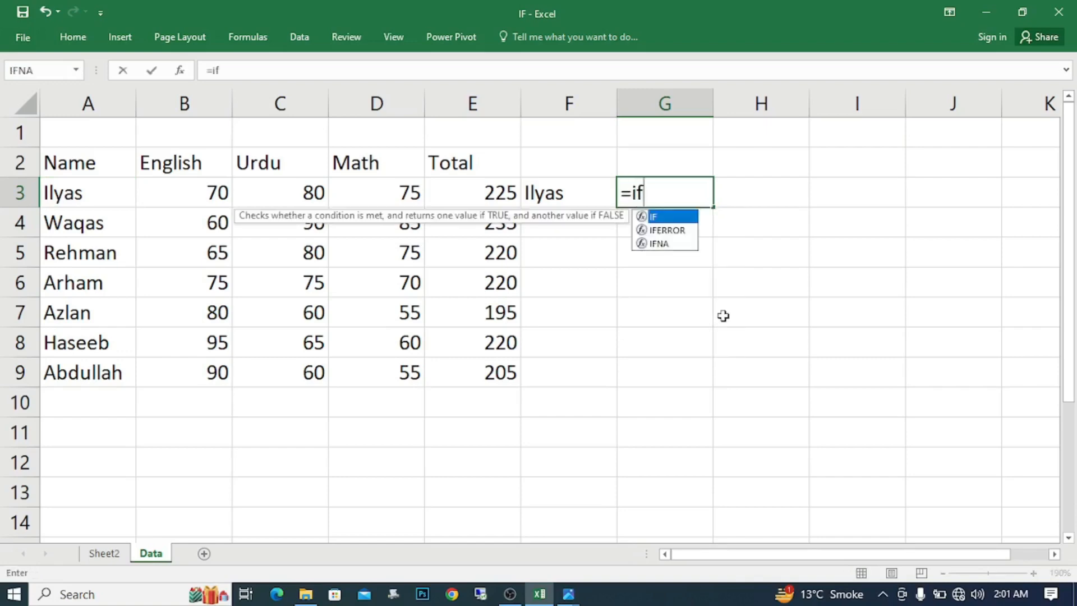
key("Tab")
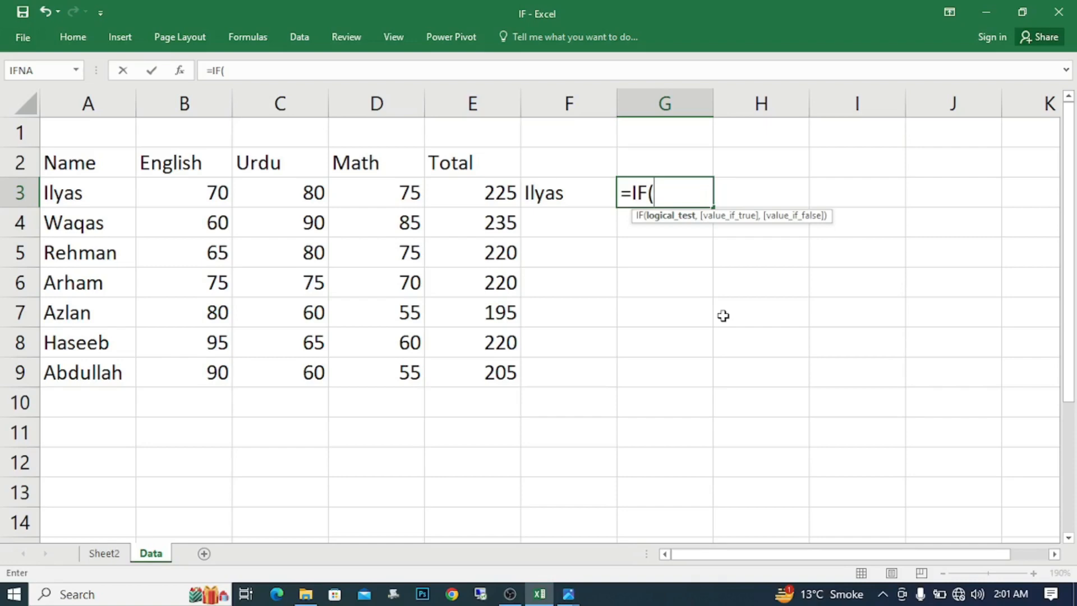
key("Left")
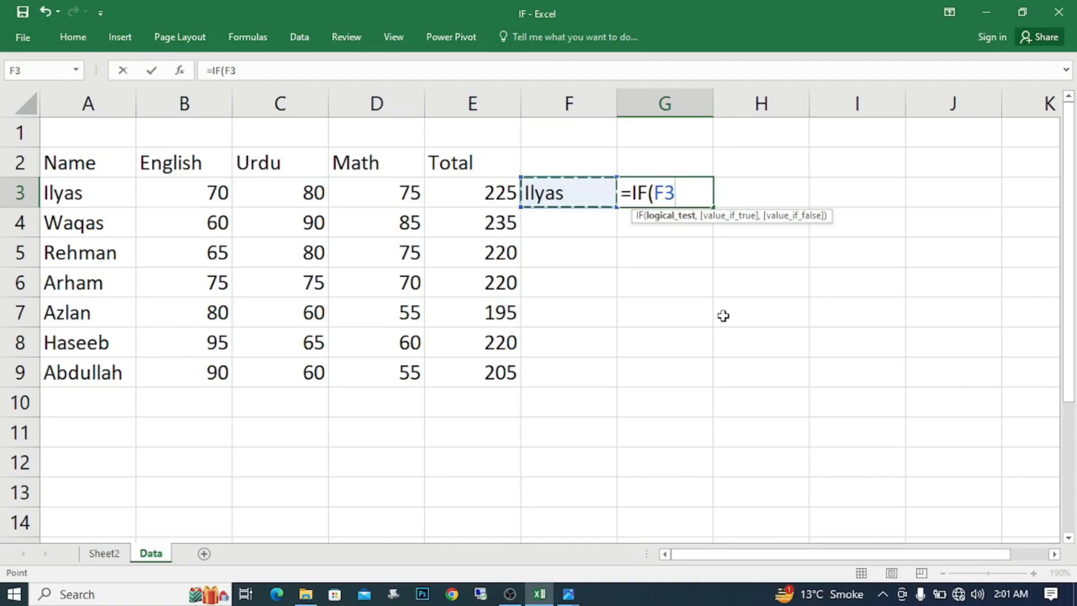
type("=")
key("Left")
key("Left")
key("Left")
key("Left")
key("Left")
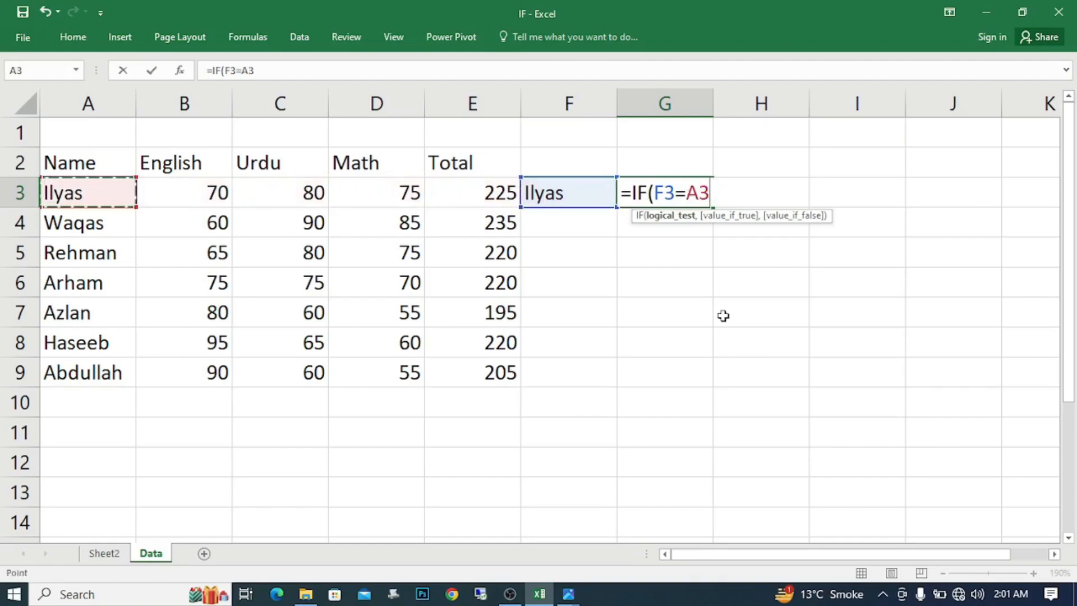
key("F8")
key("BackSpace")
key("BackSpace")
key("BackSpace")
type(",")
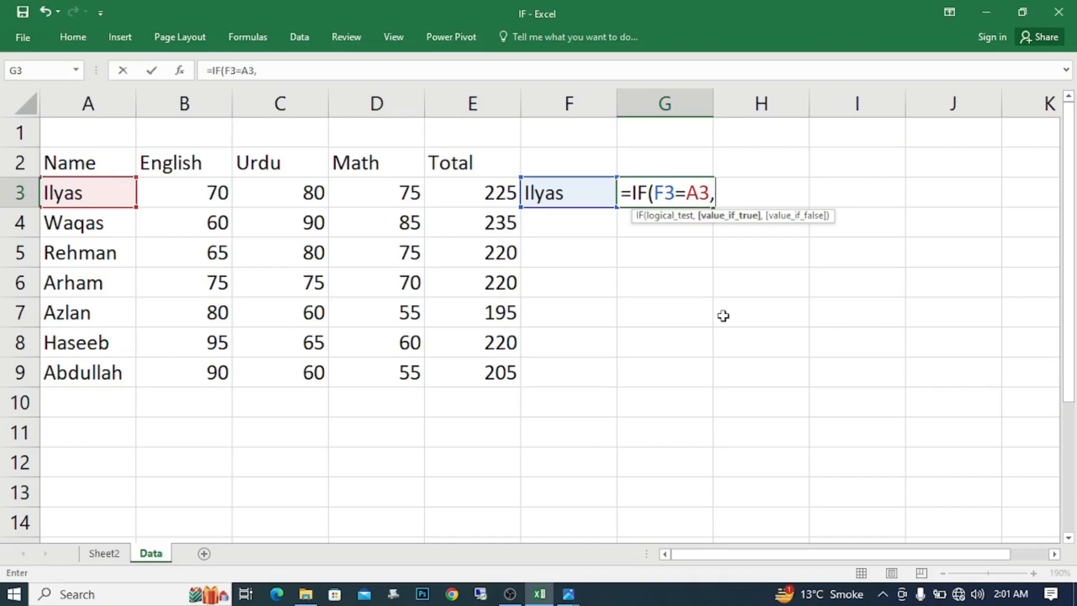
Complete the G3 formula with "Match" as the true value and "No Match" as the false value
type("\"Ma")
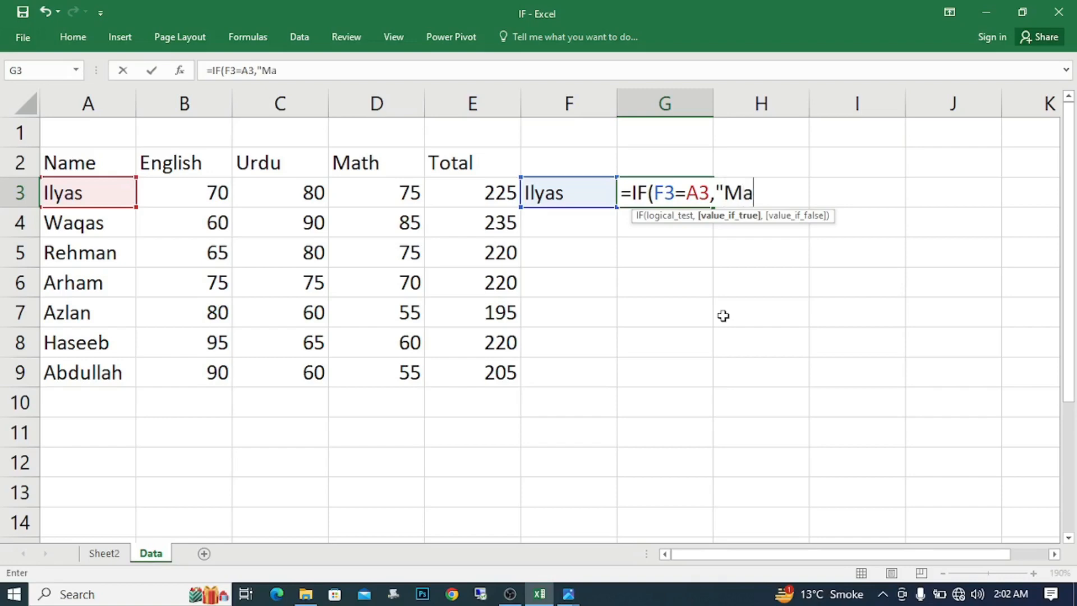
type("tch")
type(",")
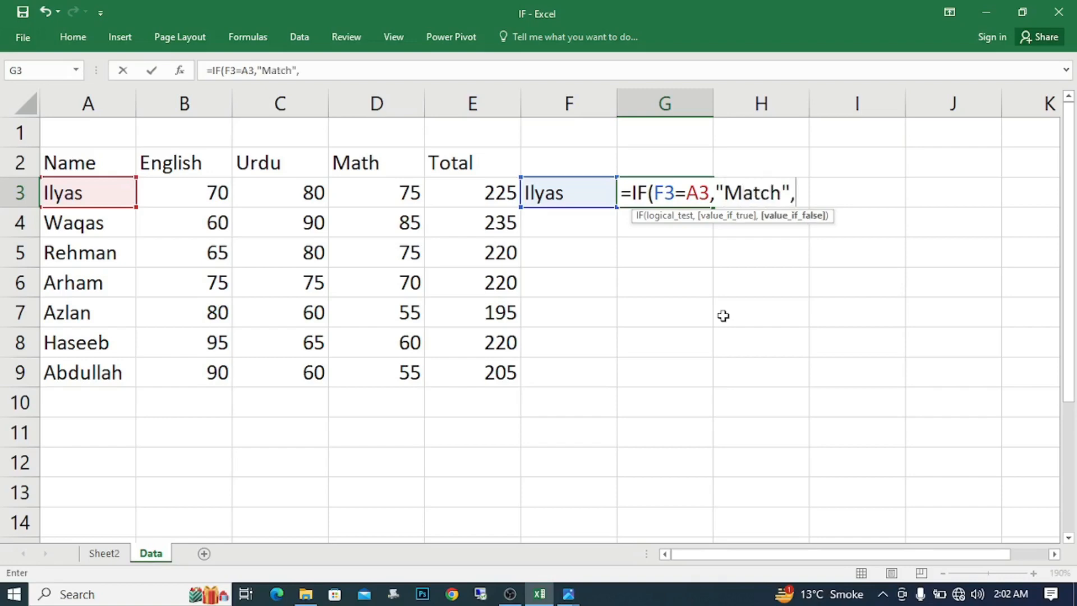
type("\"")
type("No")
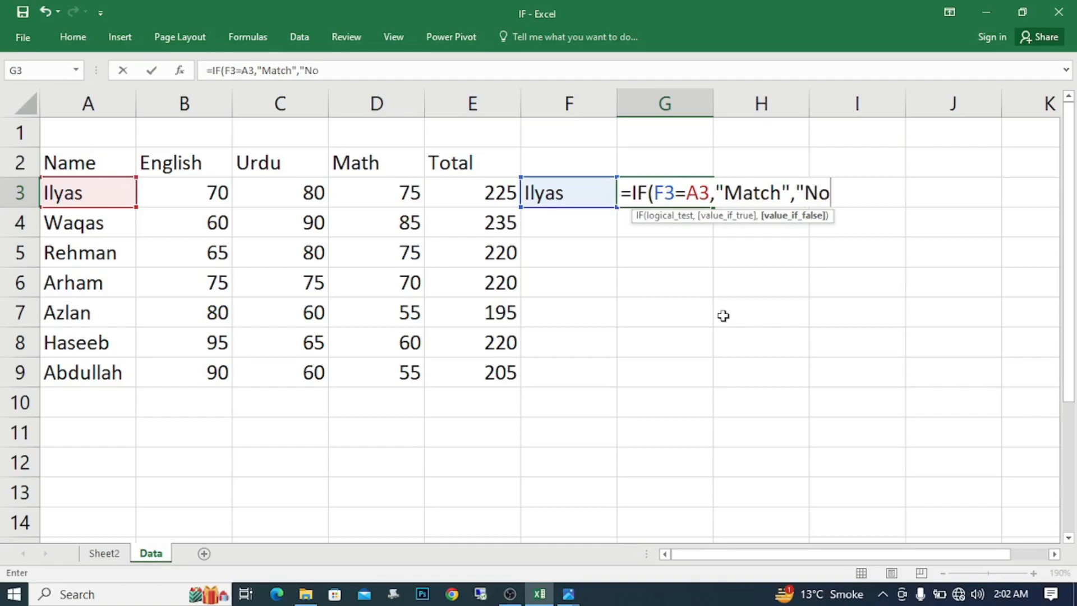
type(" Moatch")
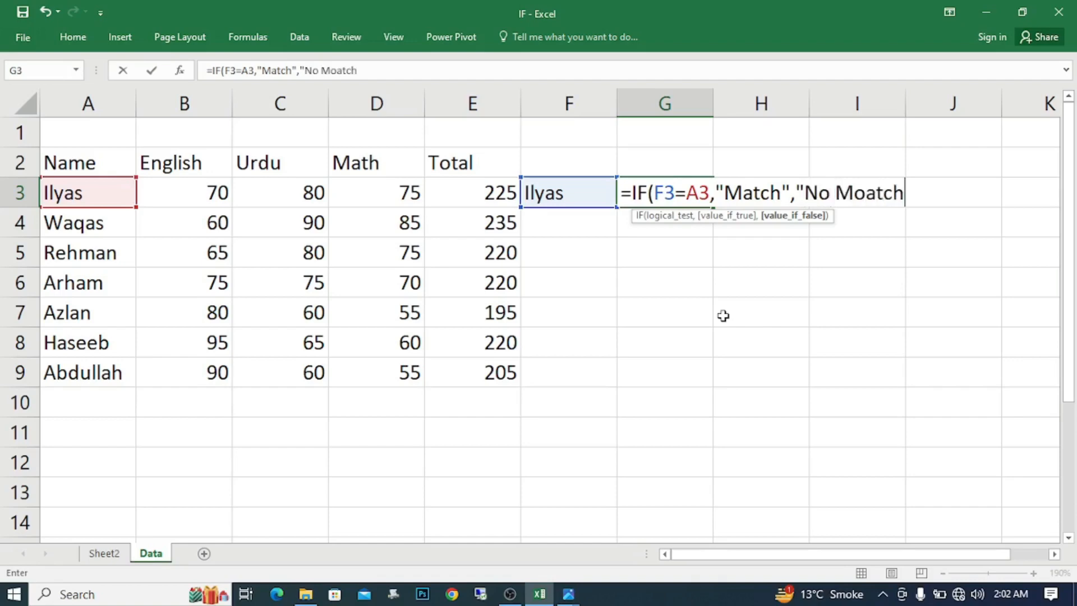
type("\"")
key("BackSpace")
key("BackSpace")
key("BackSpace")
key("BackSpace")
key("BackSpace")
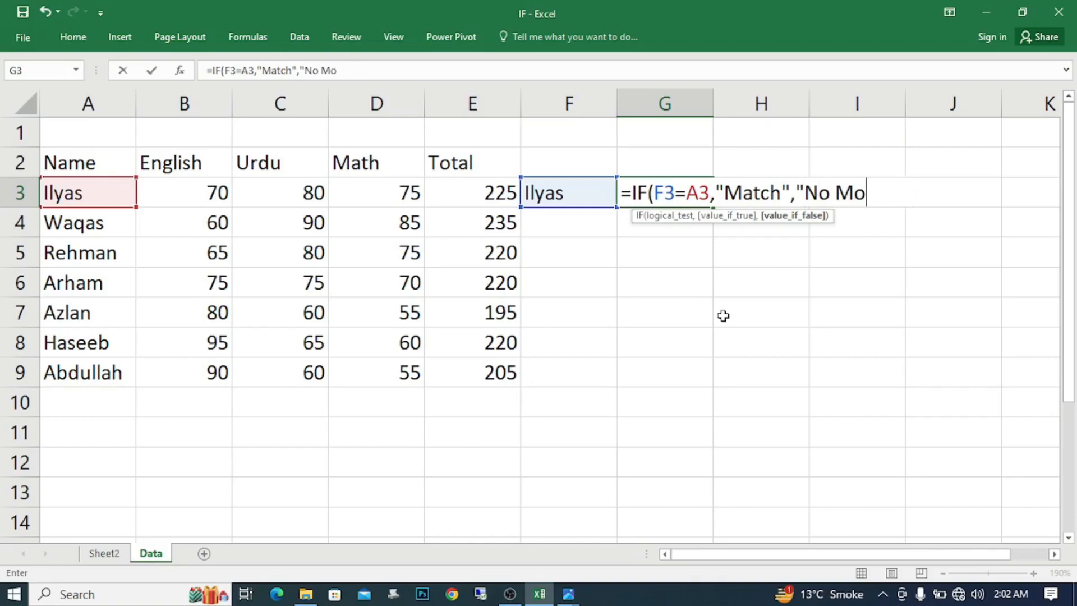
key("BackSpace")
type("atch\")")
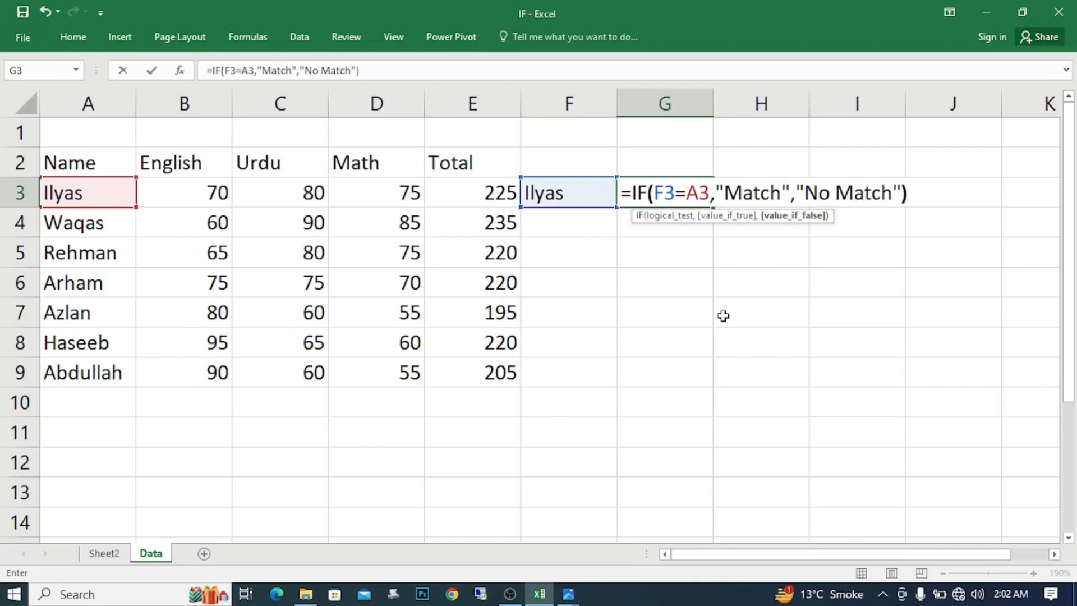
key("Return")
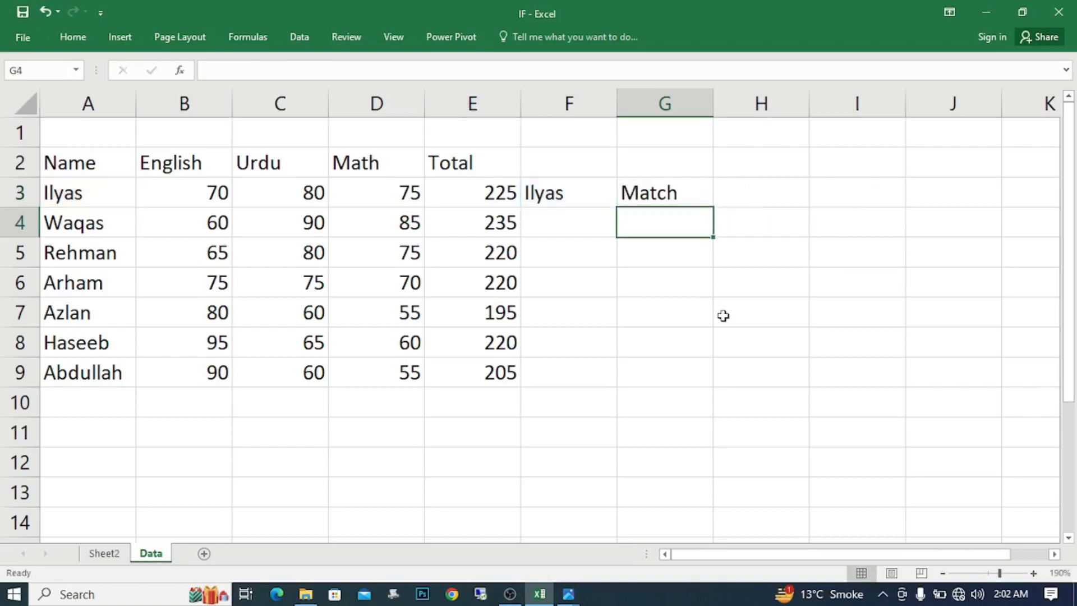
Fill the two compared name cells, A3 and F3, with yellow
key("Up")
key("Left")
key("Left")
key("Left")
key("Left")
key("Left")
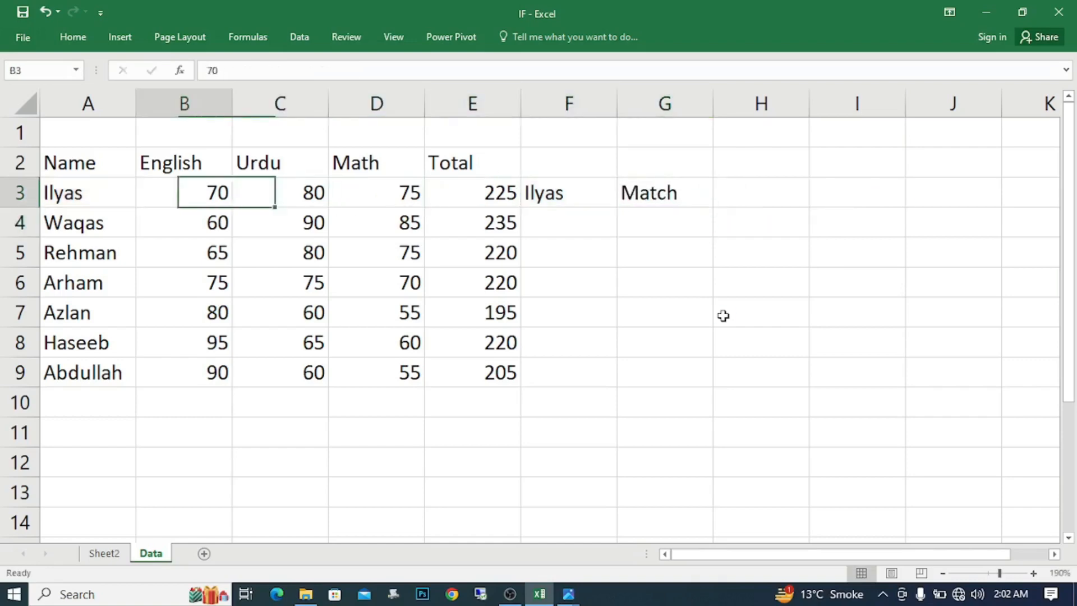
key("Left")
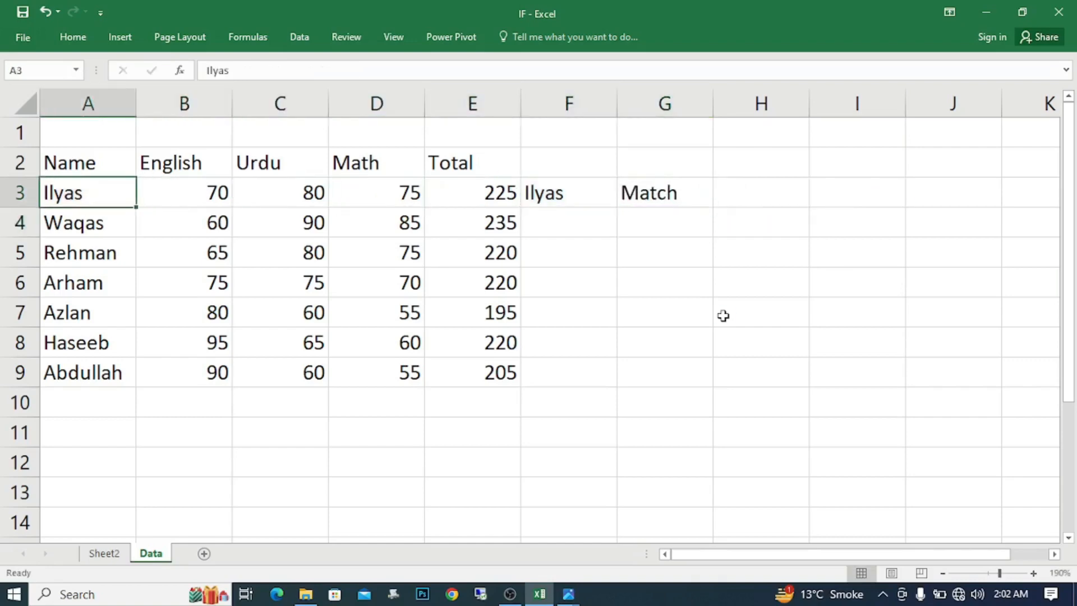
left_click(62, 36)
left_click(238, 90)
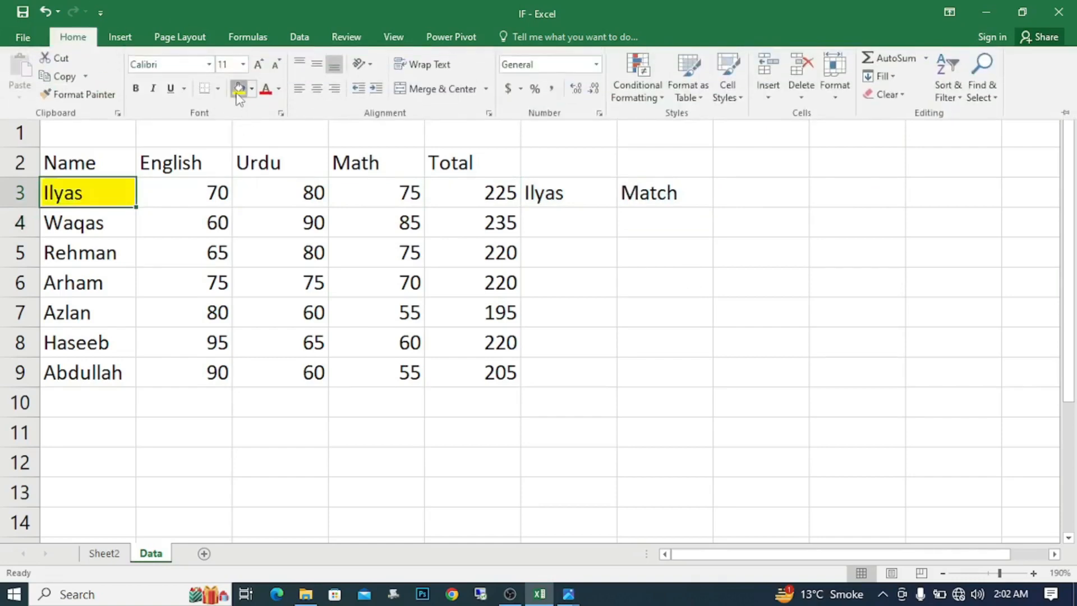
left_click(547, 194)
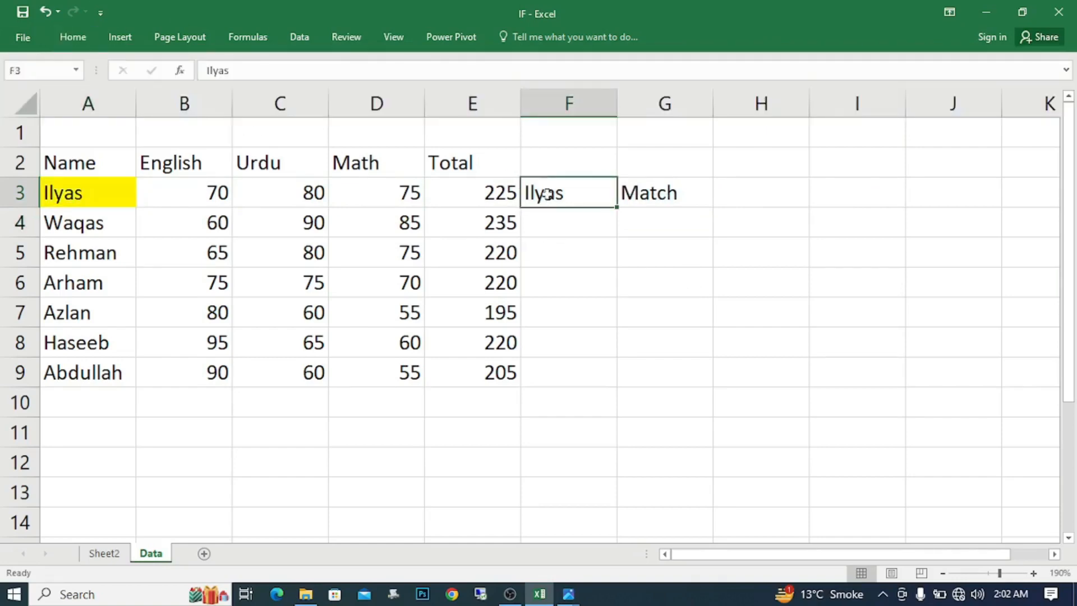
left_click(81, 36)
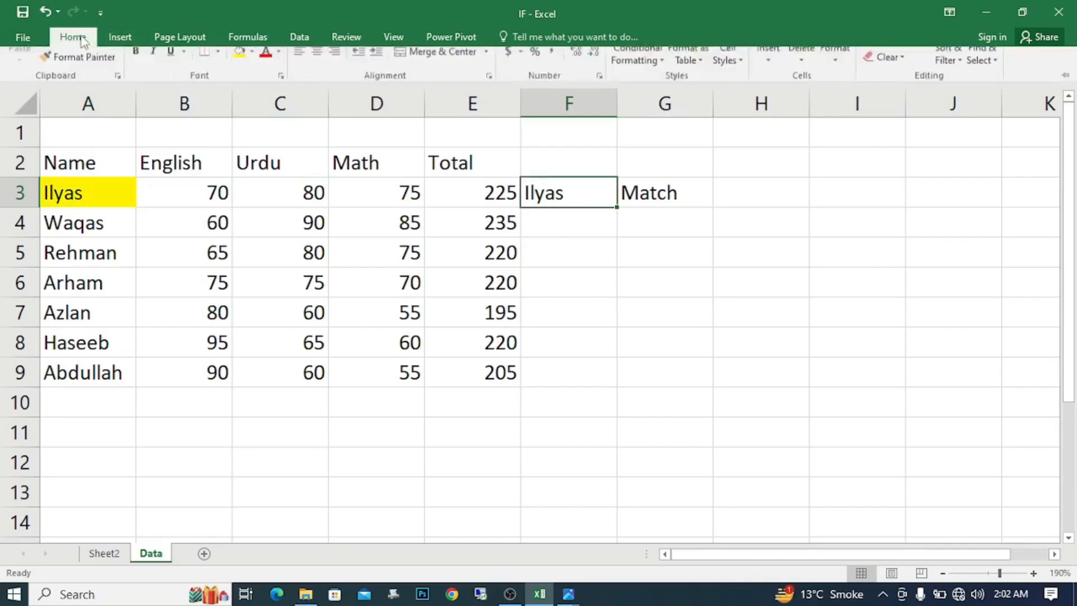
left_click(239, 88)
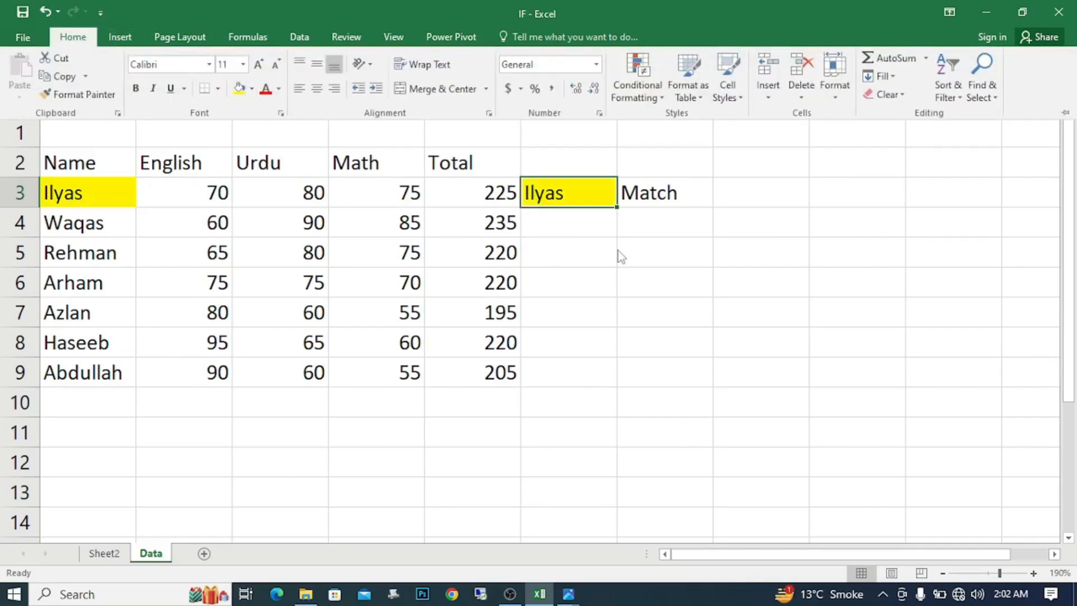
Replace the name in A3 with the student name from A7 and check the IF formula in G3
left_click(660, 193)
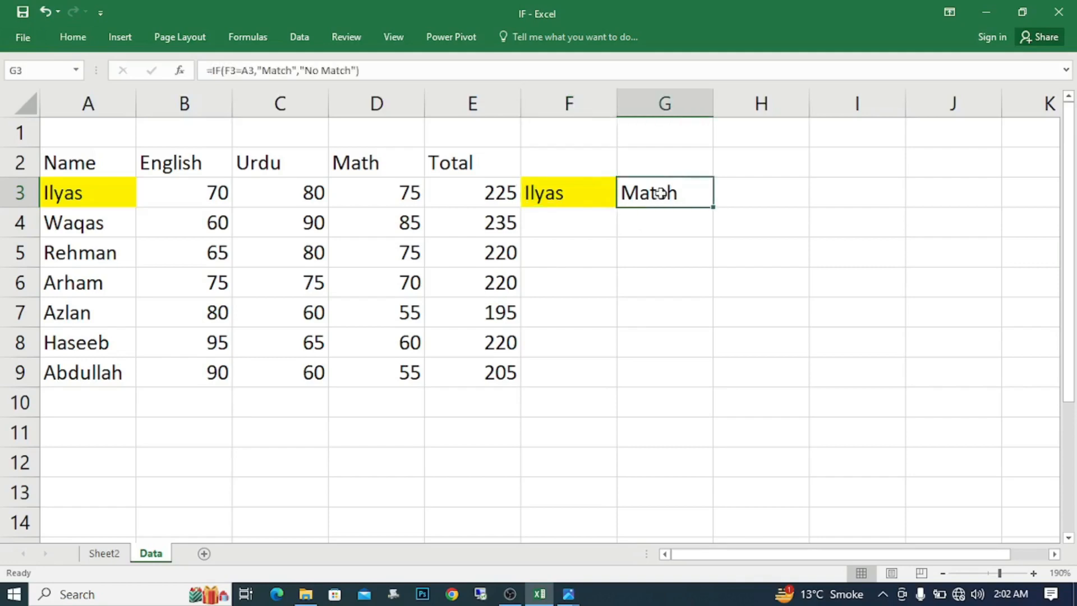
key("Left")
key("Left")
key("Left")
key("Left")
key("Left")
key("Left")
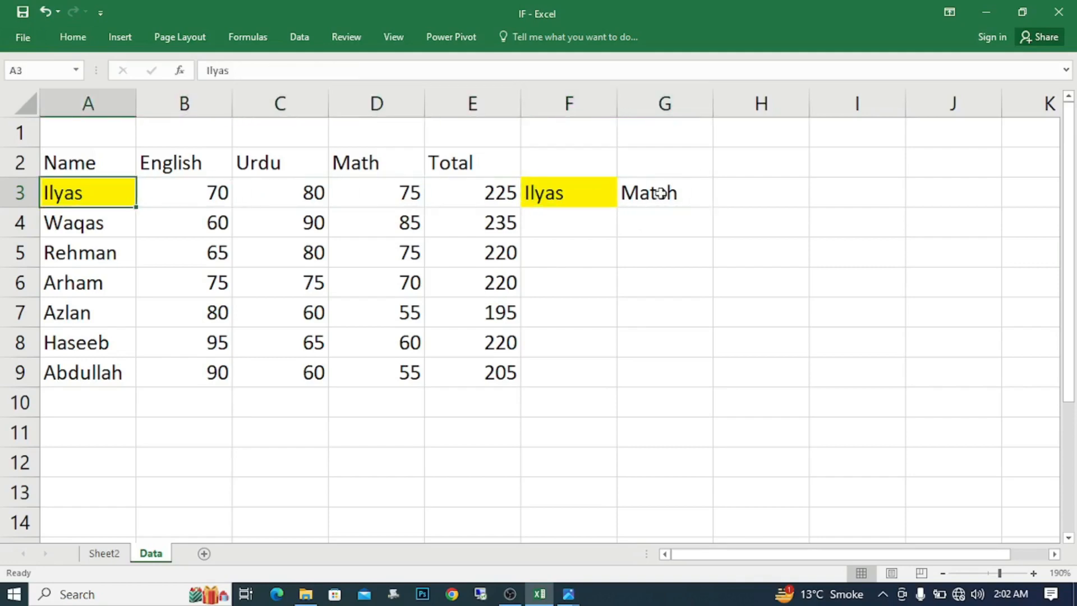
type("azlan")
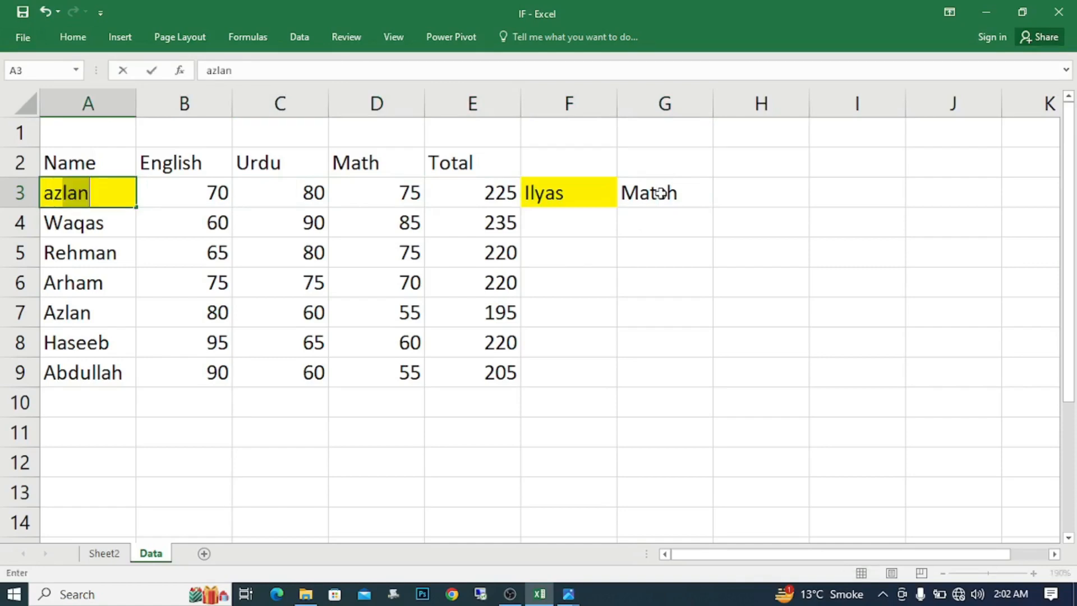
key("Return")
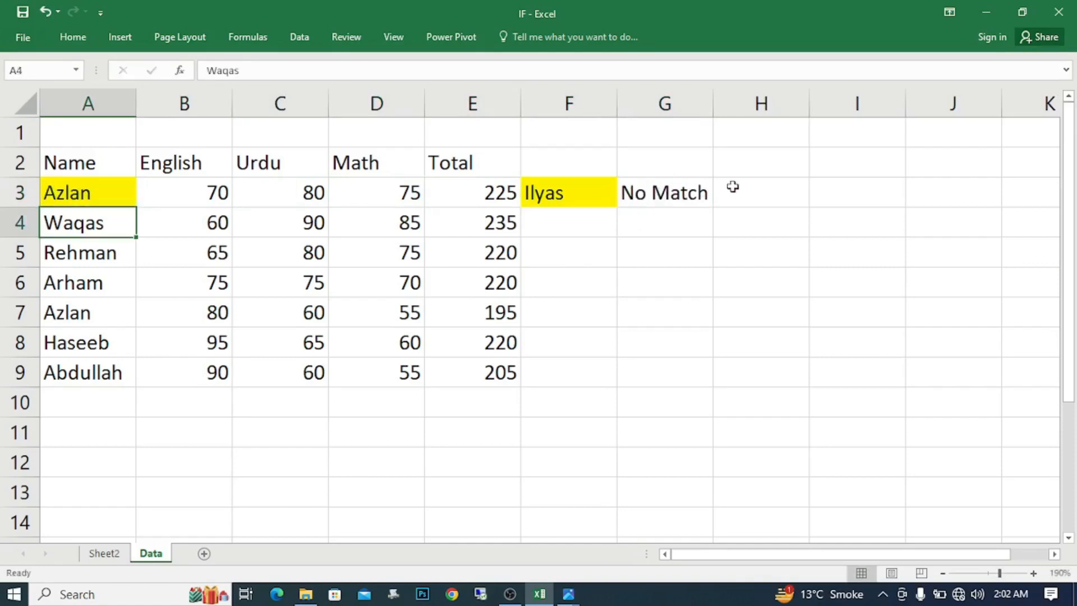
left_click(652, 203)
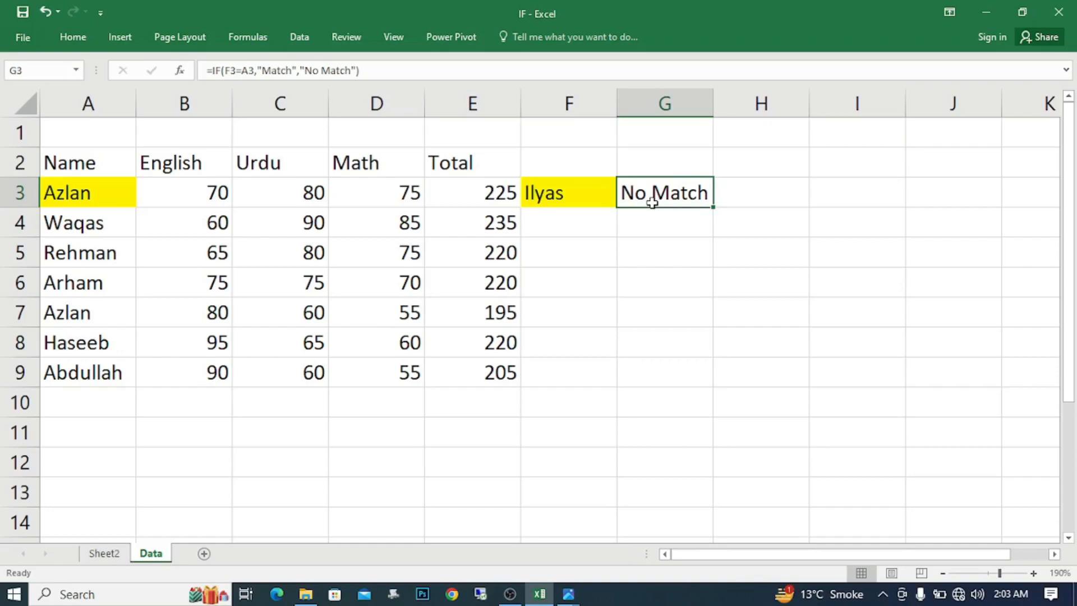
Switch to Sheet2 and examine how the band names and invoice numbers are arranged in column B
left_click(97, 555)
left_click(257, 151)
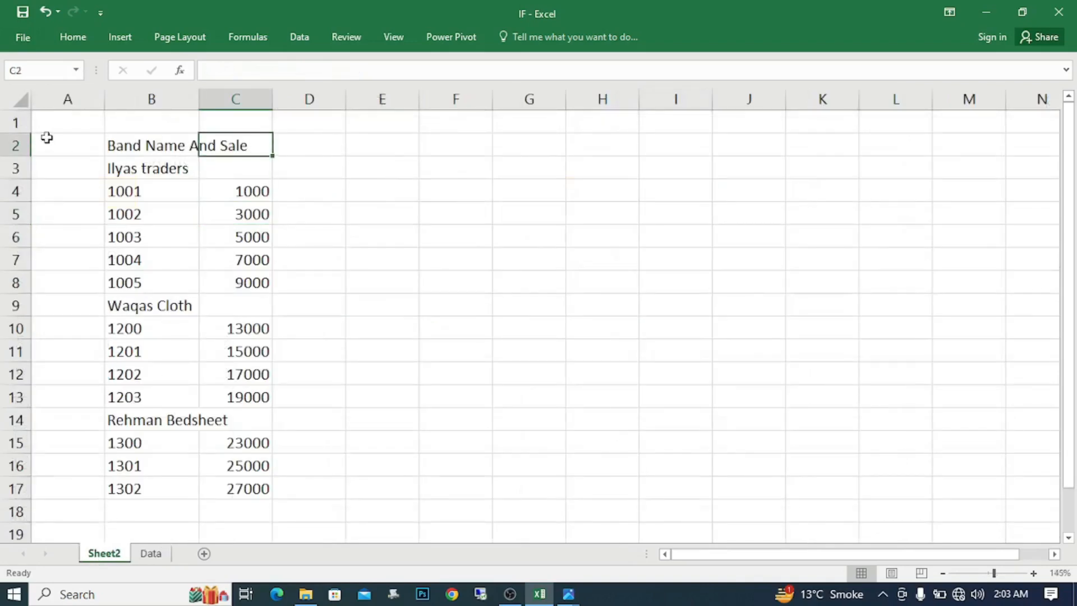
left_click(185, 183)
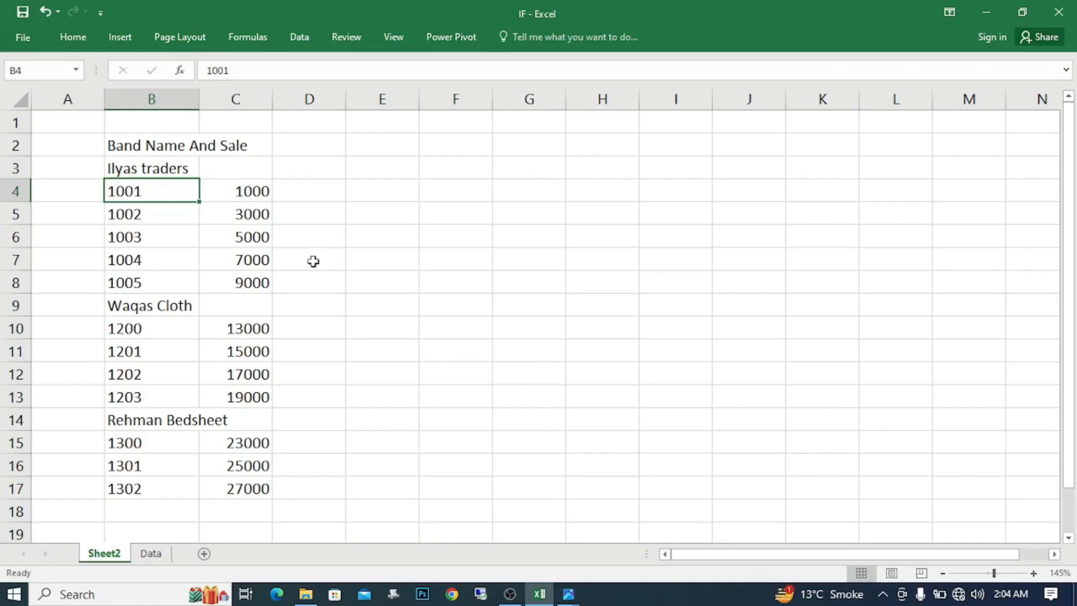
key("Up")
key("Up")
key("Down")
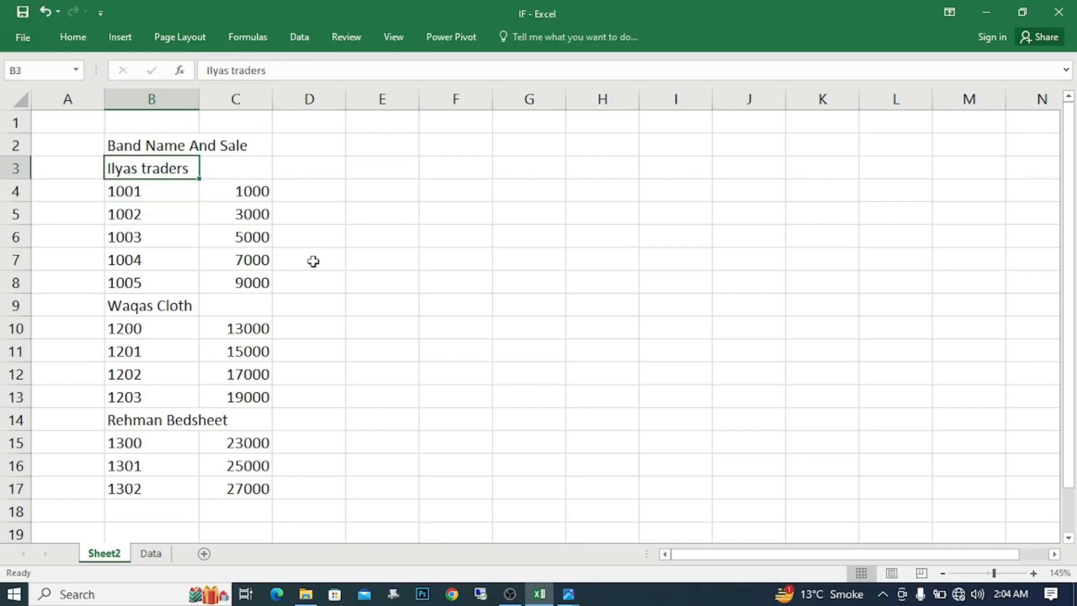
key("Down")
key("Down")
key("Down")
key("Down")
key("Down")
key("Down")
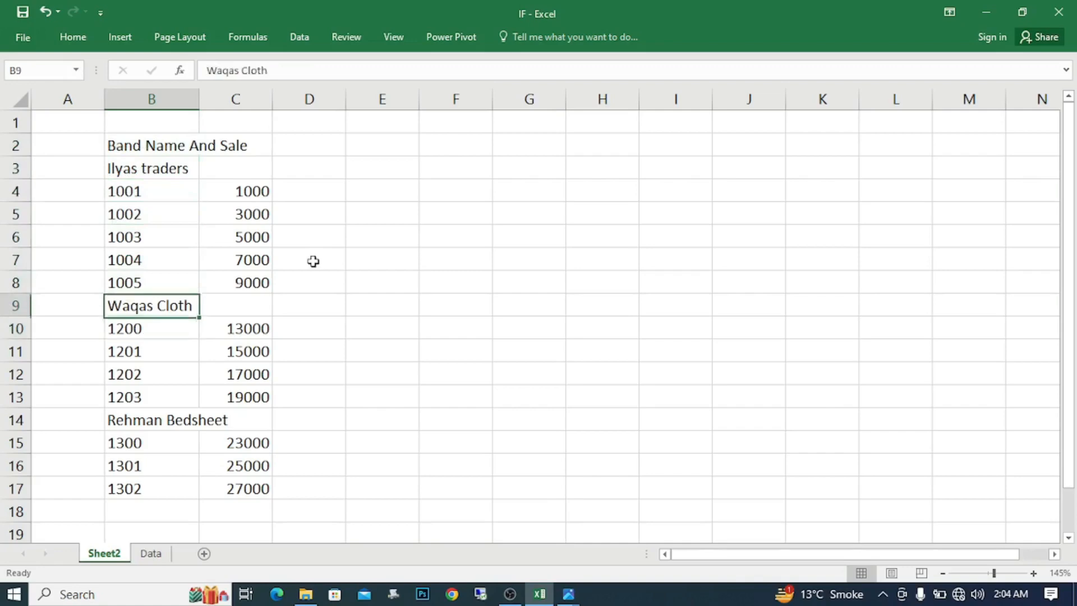
key("Up")
key("Up")
key("Up")
key("Up")
key("Up")
key("Up")
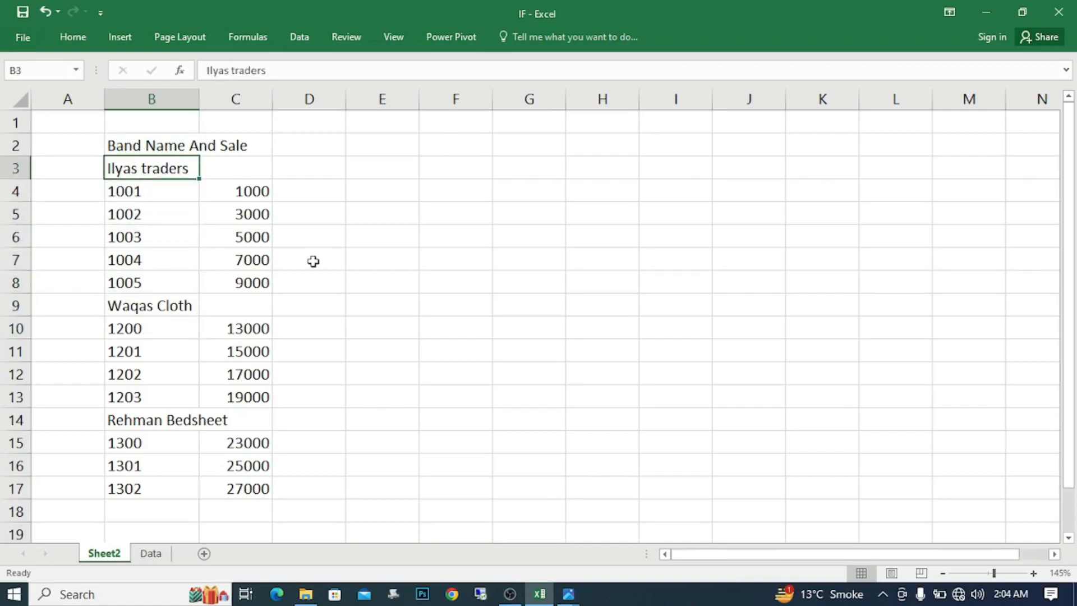
Compare the column C cells beside the band names with those beside the invoice numbers
key("Right")
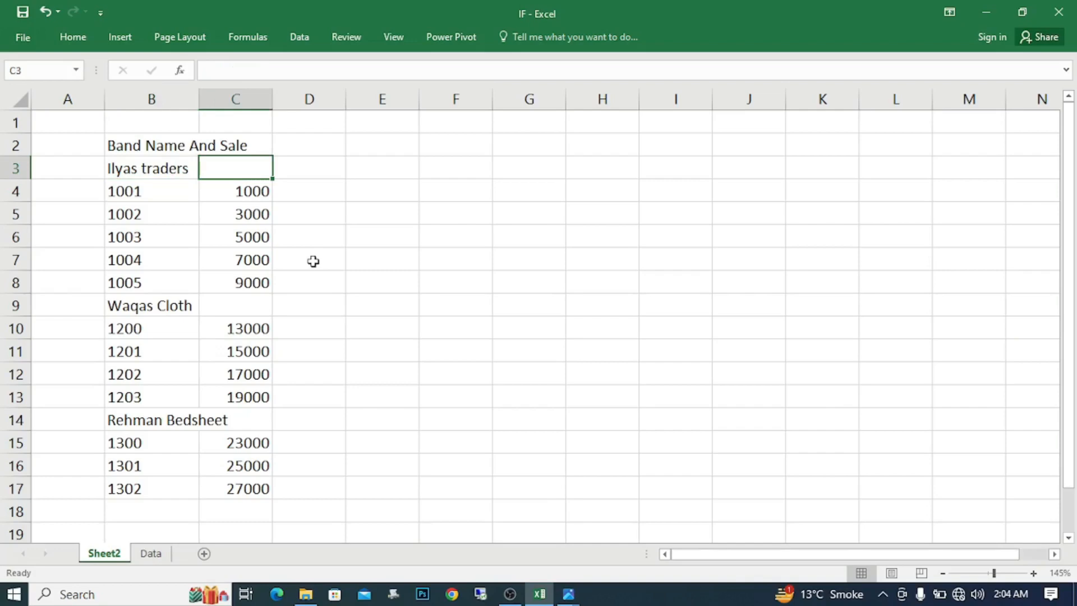
key("Left")
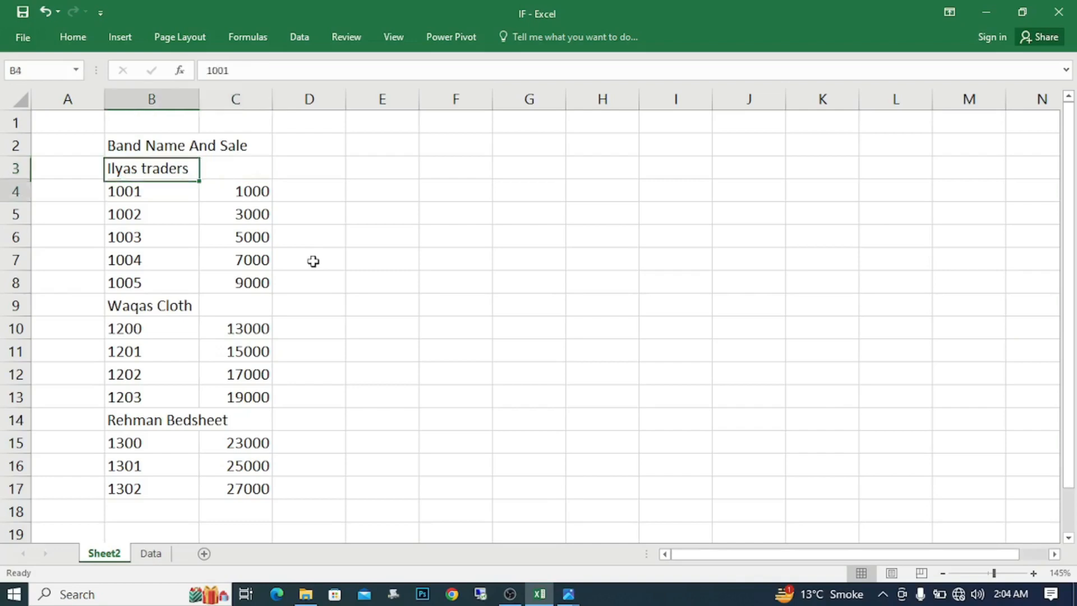
key("Down")
key("Down")
key("Down")
key("Down")
key("Down")
key("Down")
key("Down")
key("Down")
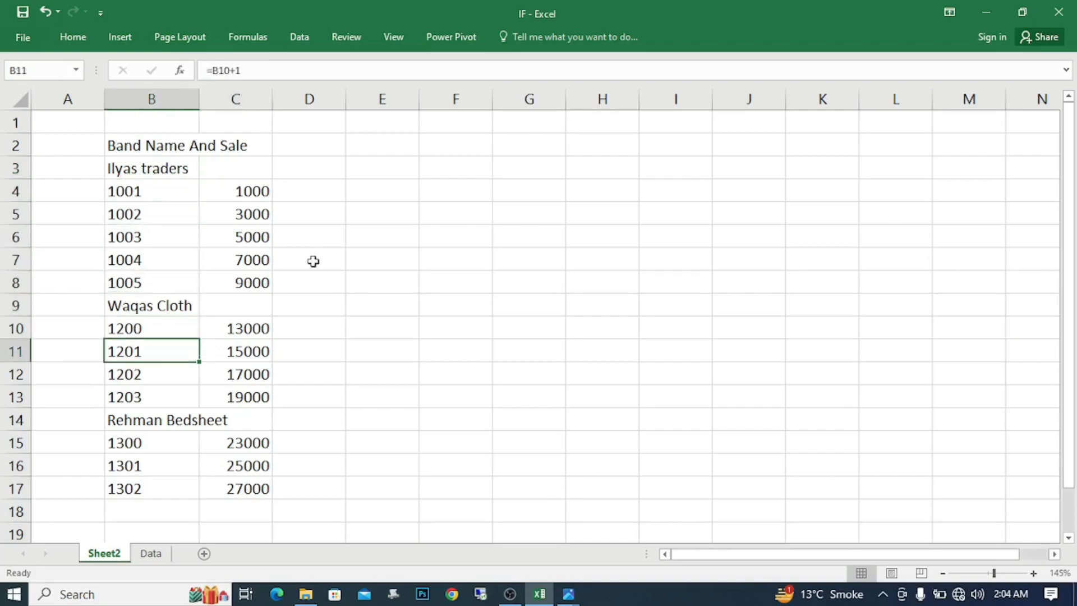
key("Up")
key("Up")
key("Down")
key("Up")
key("Right")
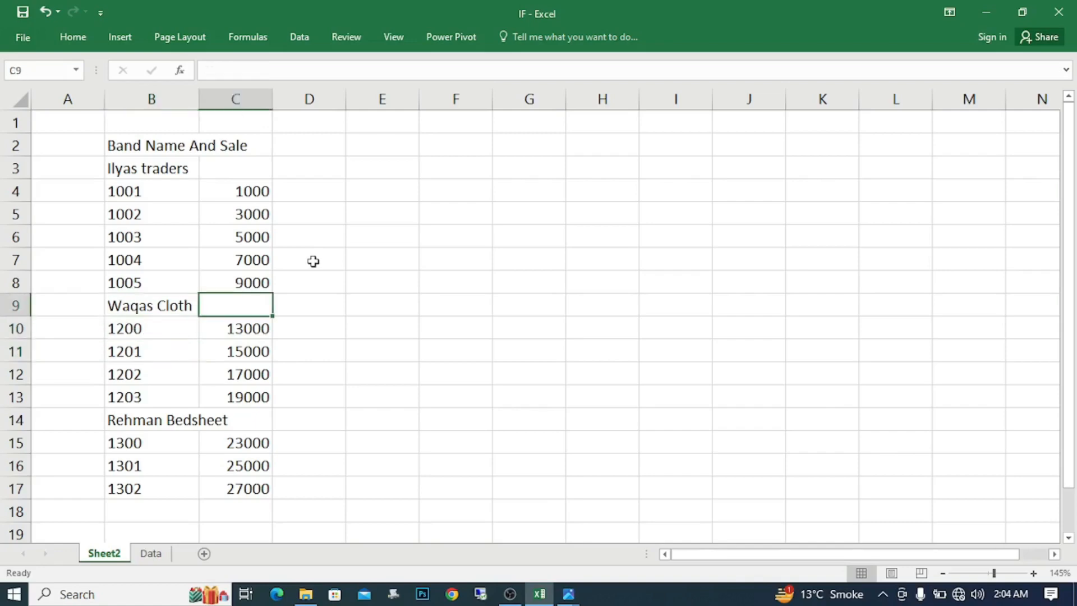
key("Up")
key("Up")
key("Up")
key("Up")
key("Up")
key("Up")
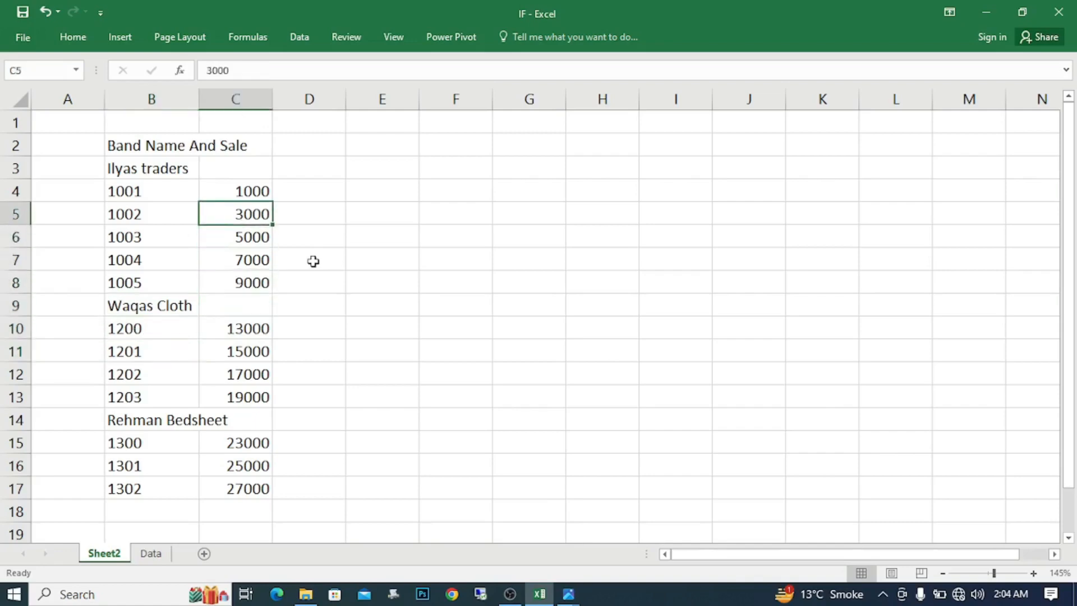
key("Left")
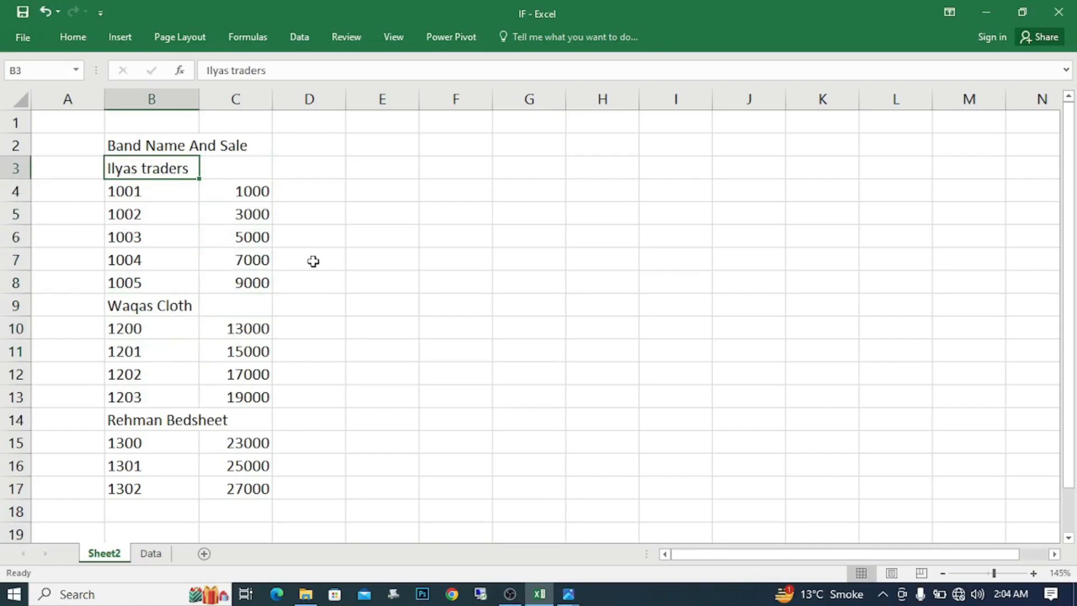
key("Left")
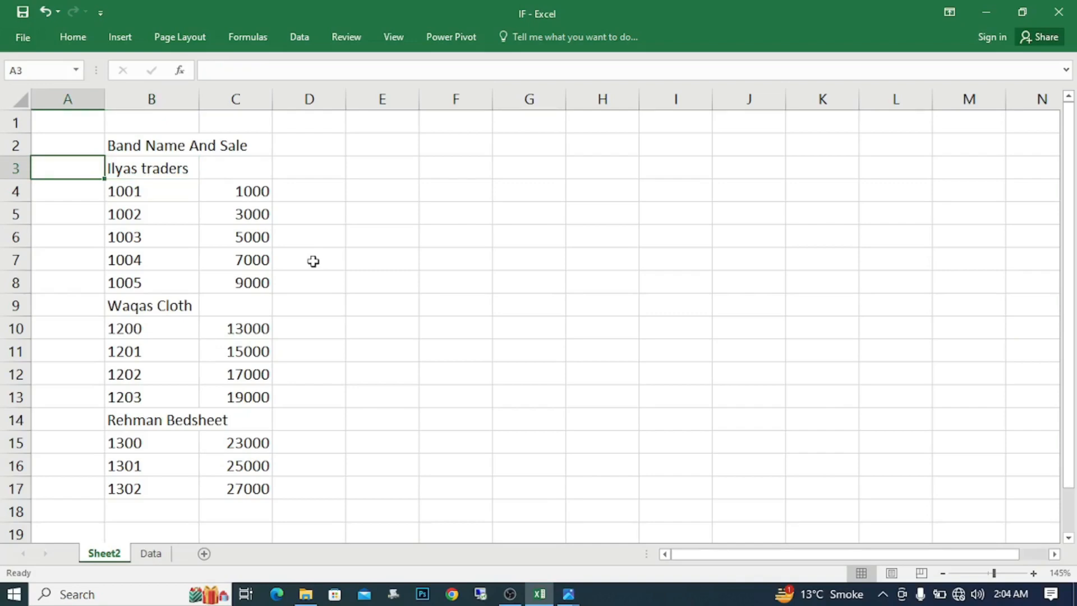
type("=fil")
key("Tab")
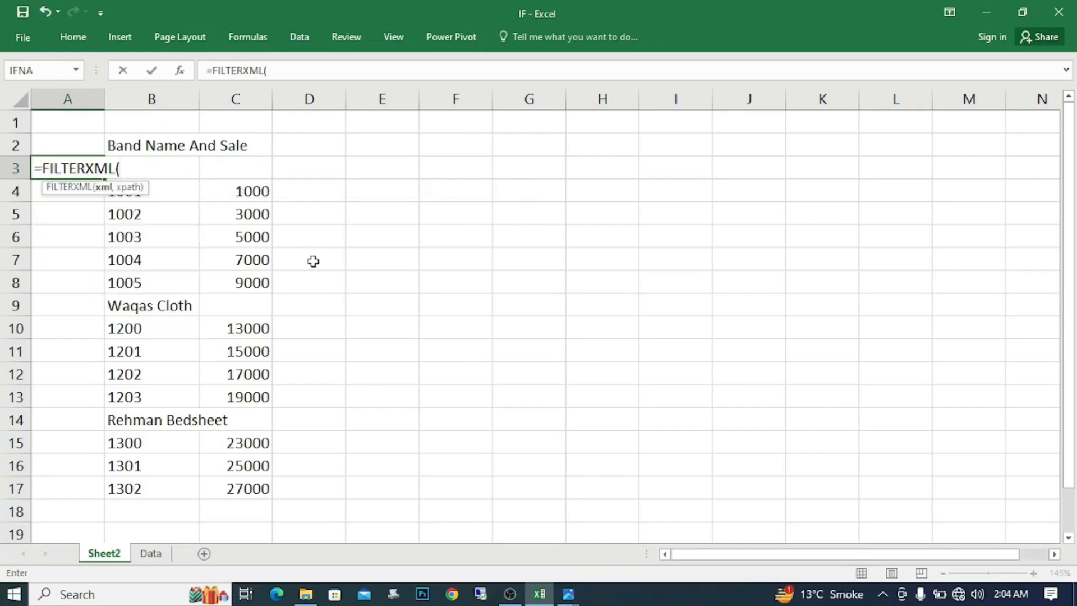
key("BackSpace")
key("BackSpace")
key("BackSpace")
key("BackSpace")
key("BackSpace")
key("BackSpace")
key("BackSpace")
key("BackSpace")
key("BackSpace")
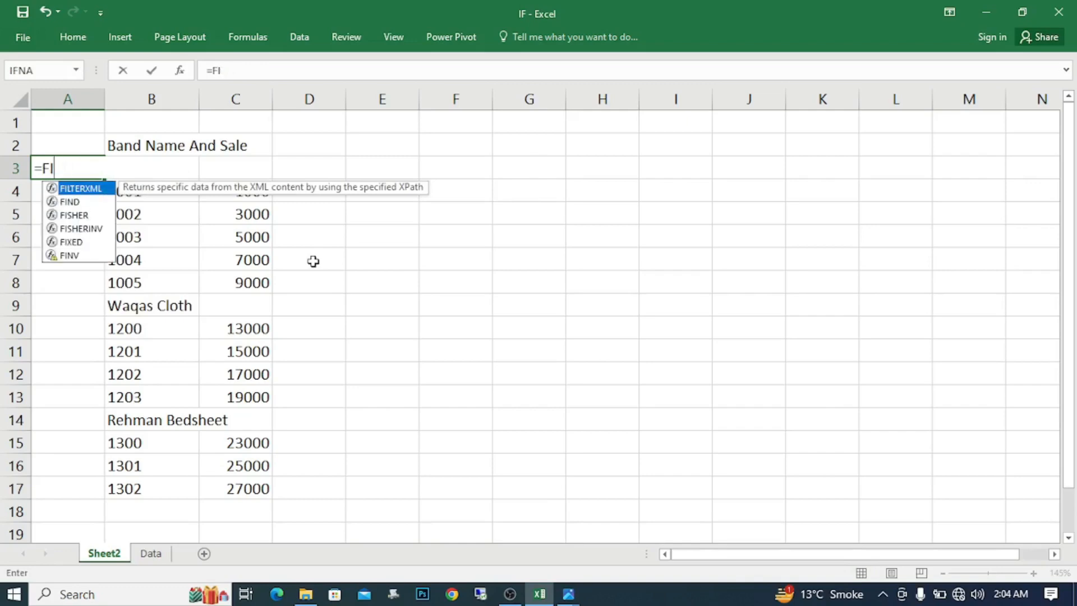
key("BackSpace")
Start an IF formula in A3 with the logical test C3=""
type("if(")
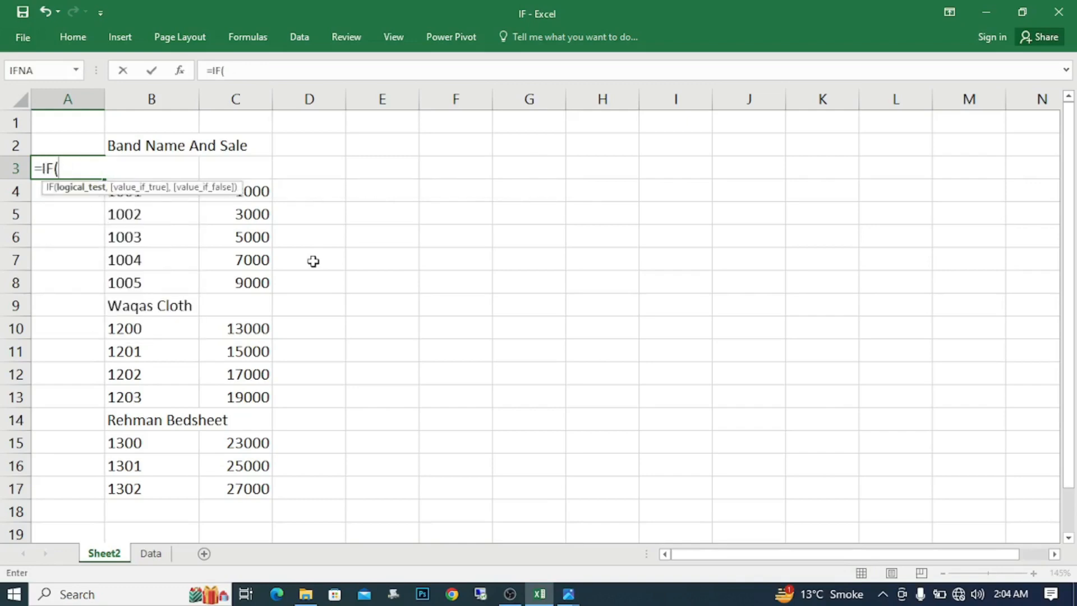
key("Right")
key("Right")
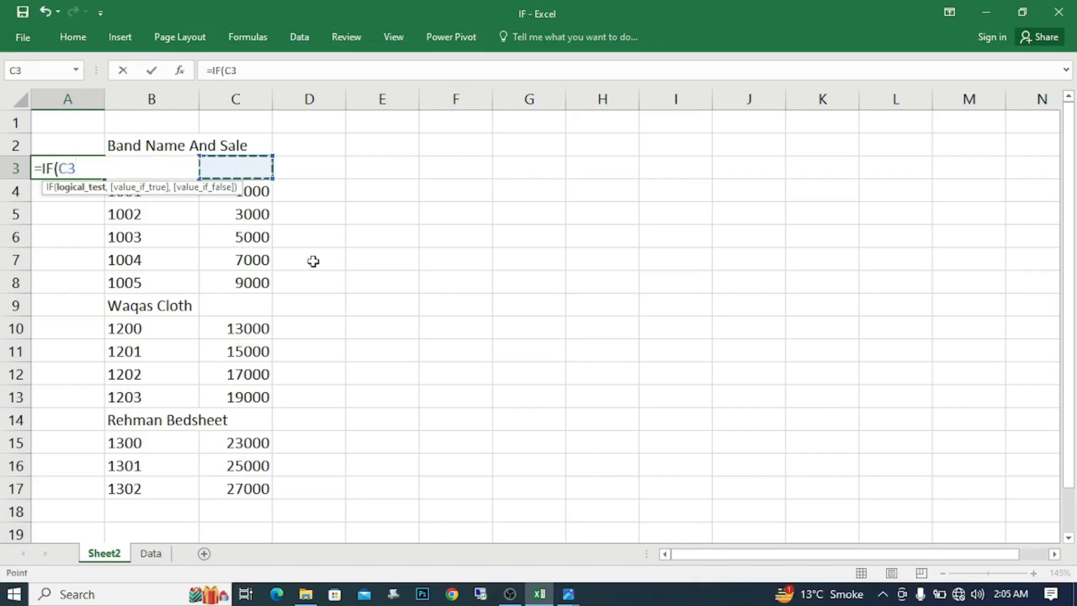
type("=\"\"")
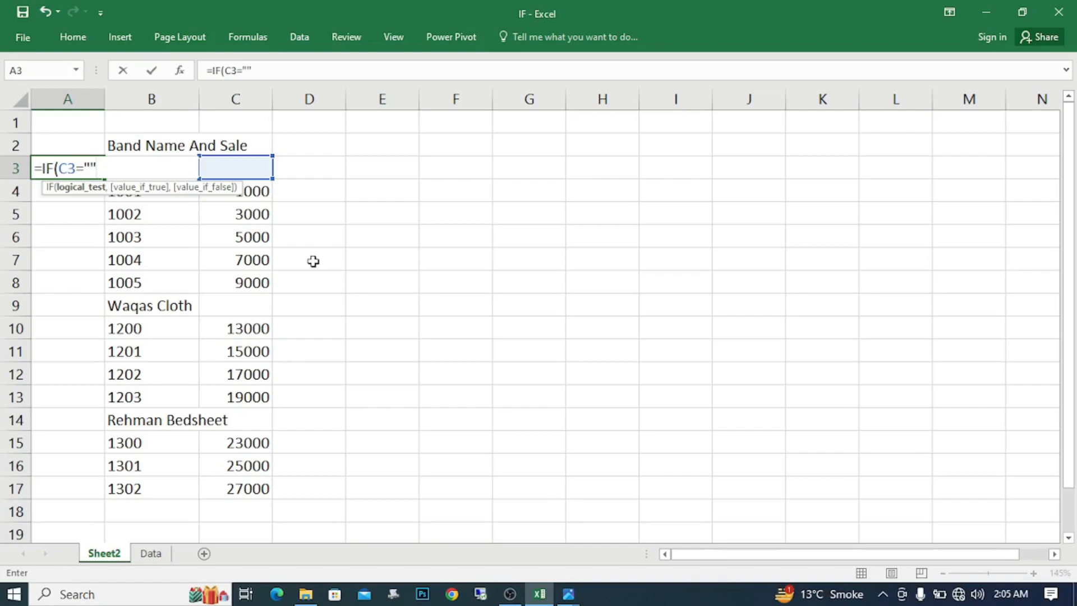
Complete the A3 formula with B3 as the true value and A2 as the false value
type(",")
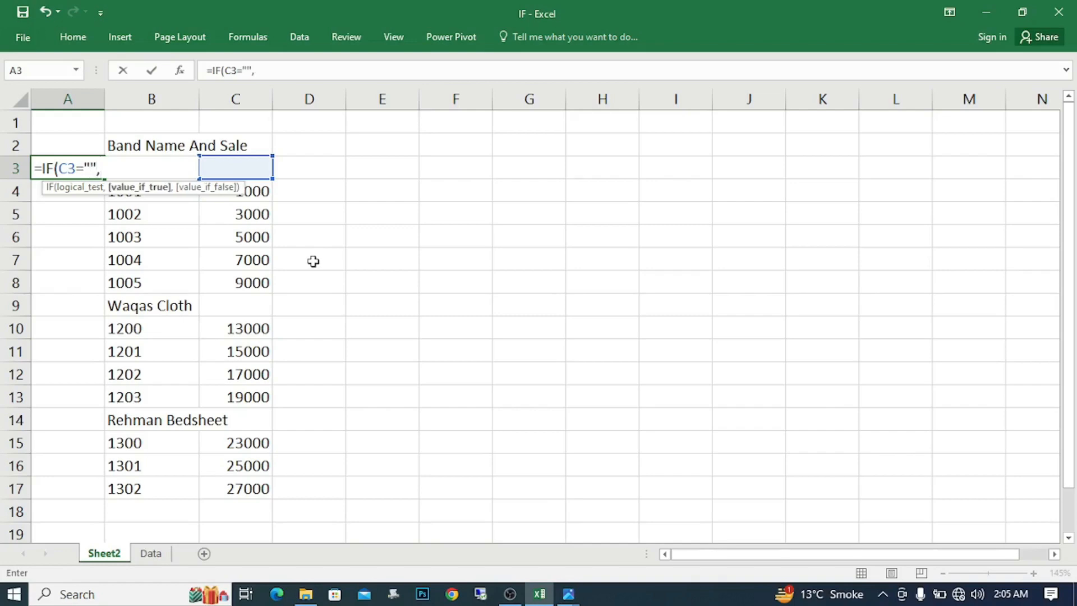
key("Right")
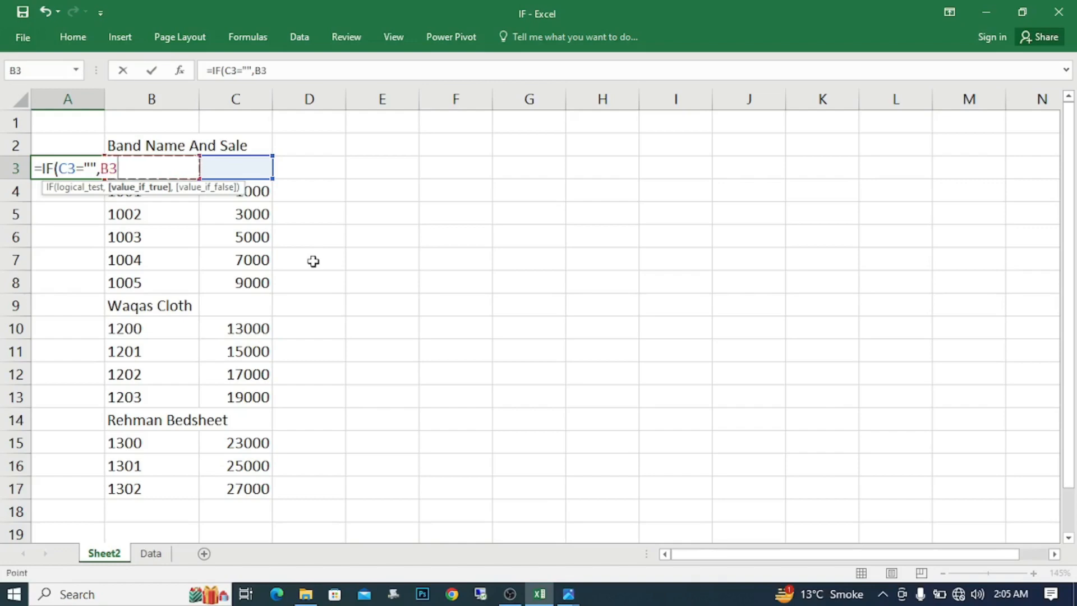
type(",")
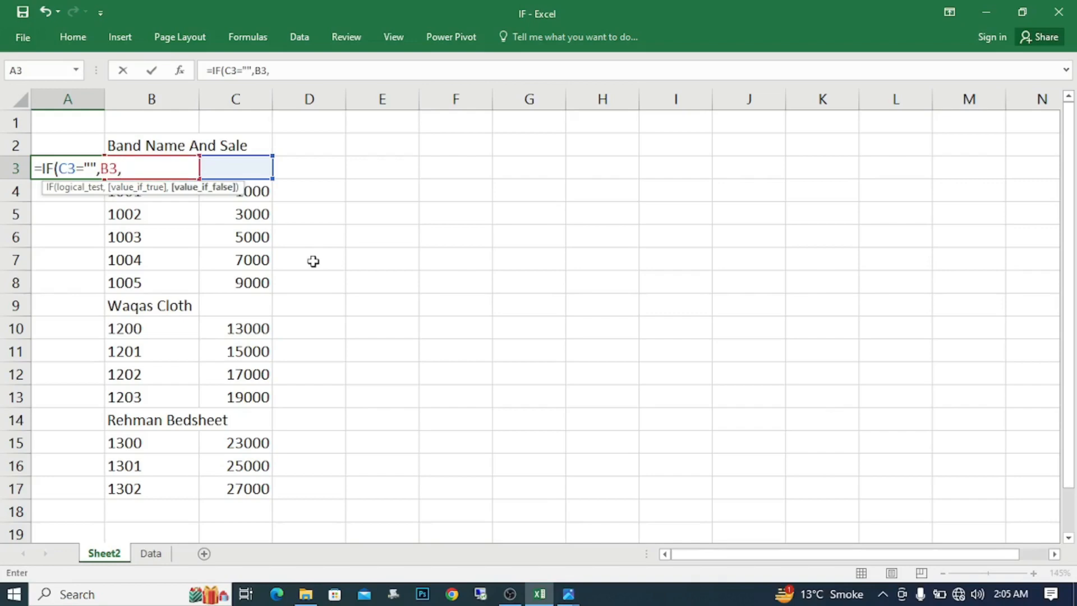
key("Up")
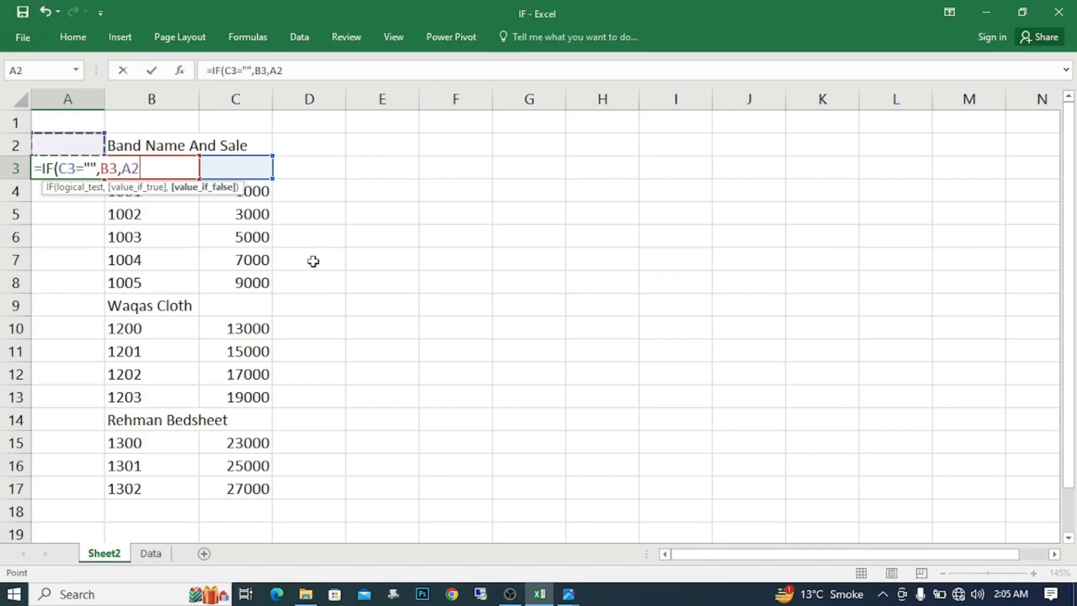
type(")")
key("Return")
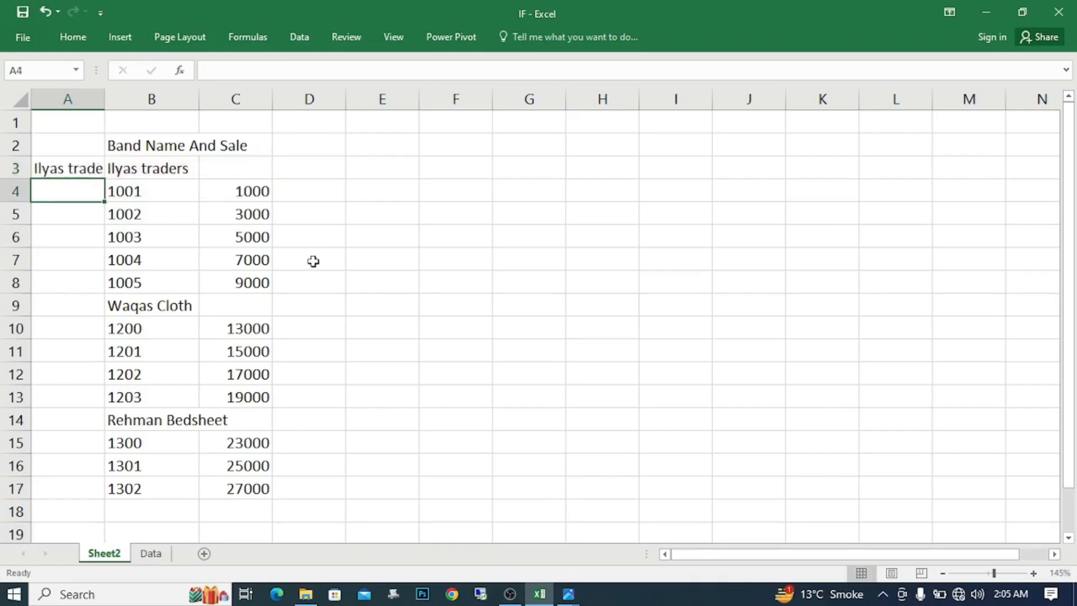
Fill the A3 formula down to A17 and fit column A's width to the band names
key("Up")
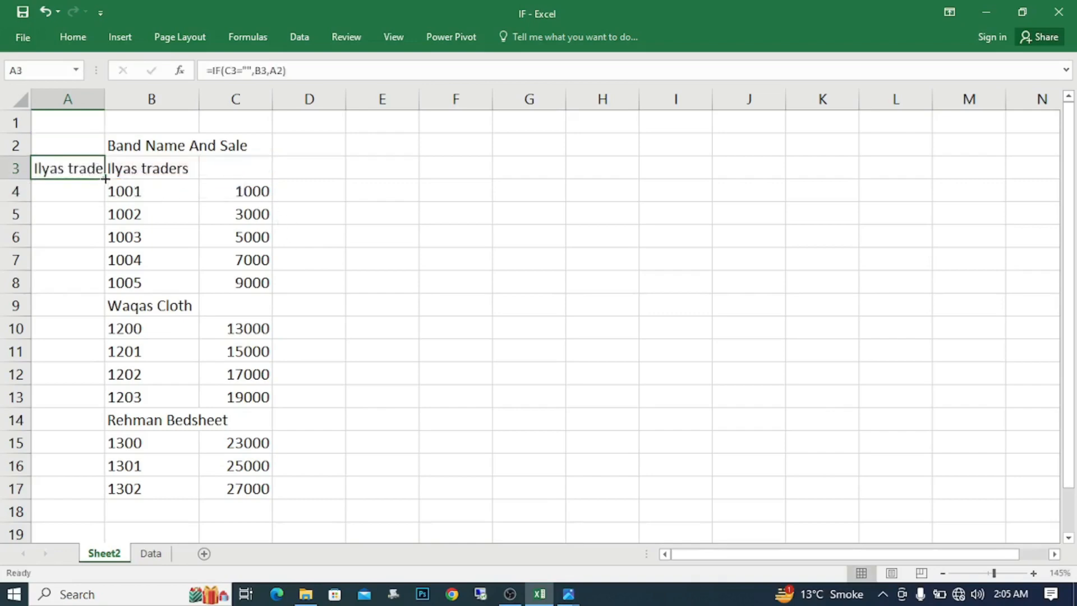
left_click_drag(105, 178, 110, 498)
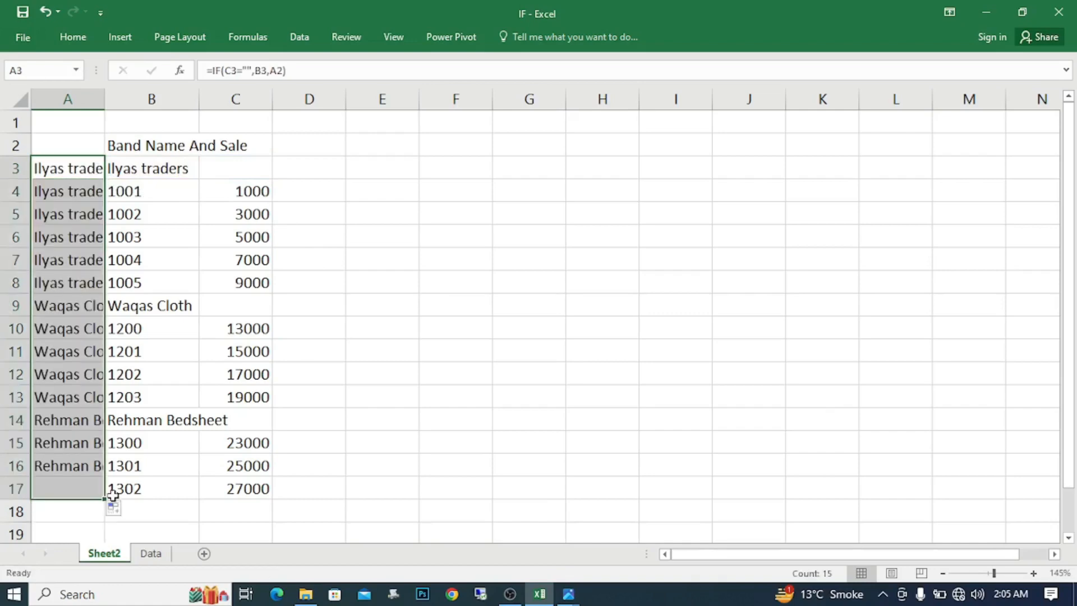
left_click(108, 119)
double_click(105, 99)
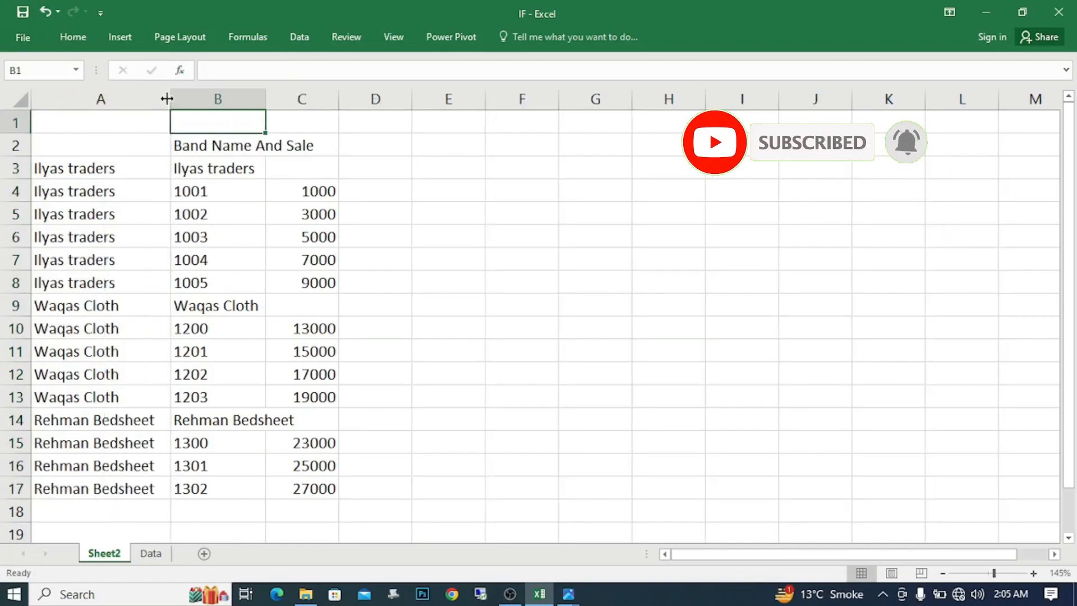
left_click_drag(167, 98, 154, 99)
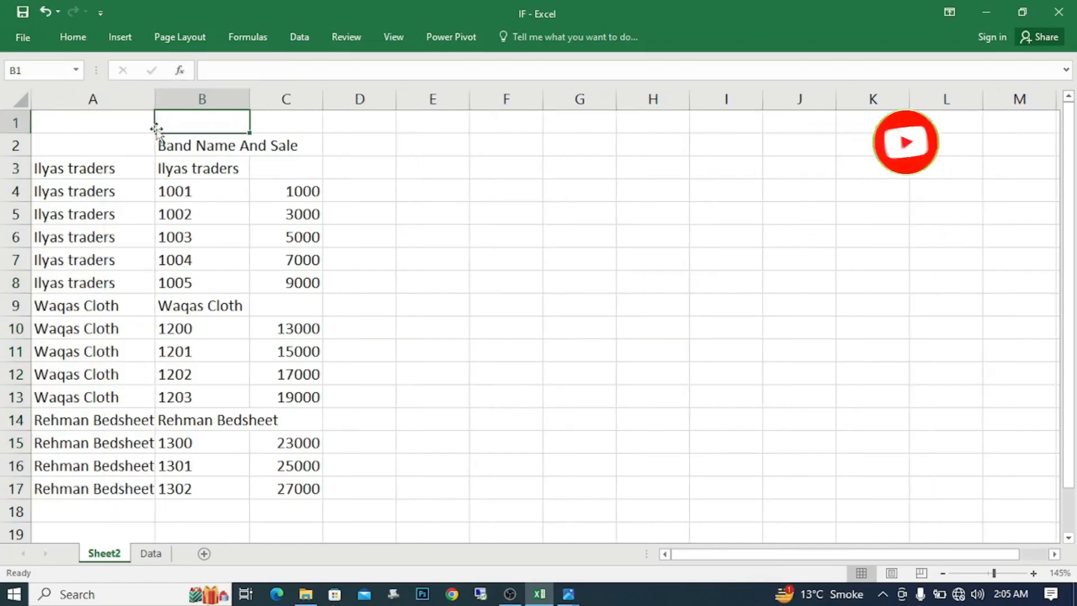
Inspect the cell references in the filled IF formula in A4
left_click(104, 189)
double_click(103, 189)
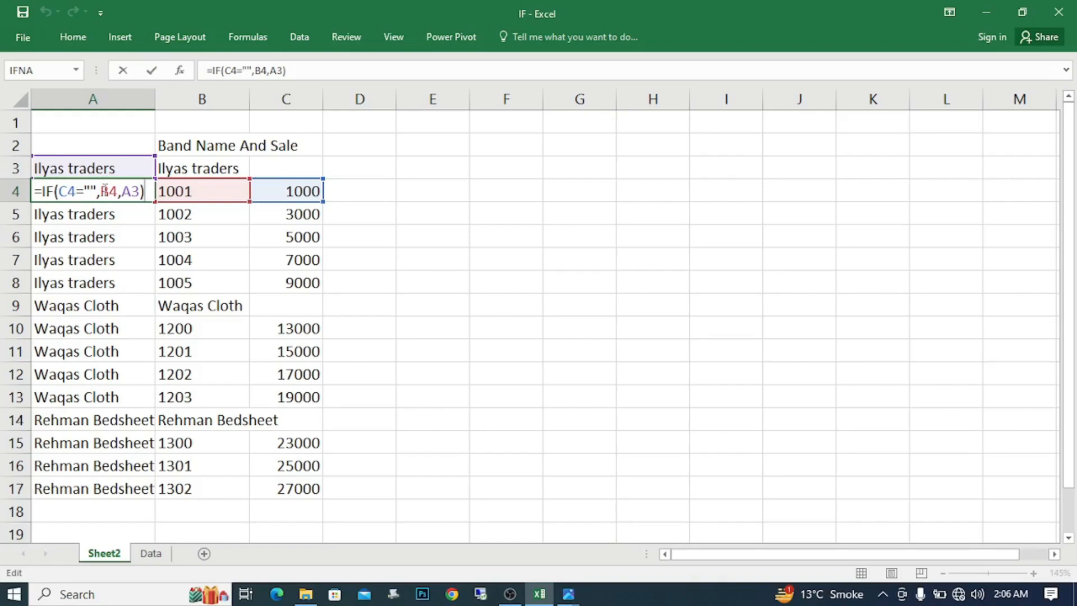
key("Return")
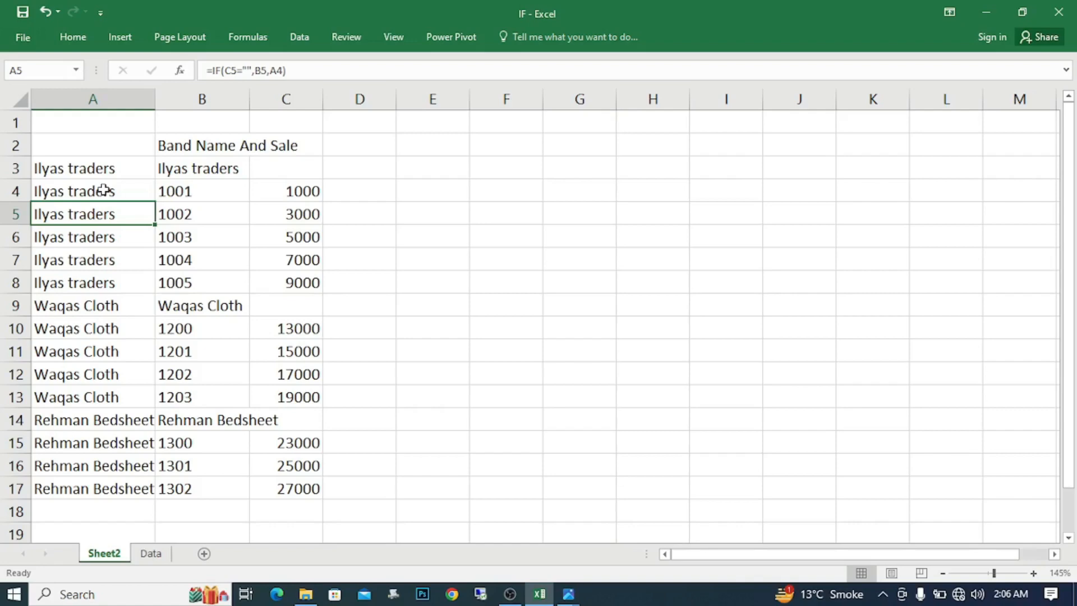
Enter the heading "Band" in A2 and replace the heading in B2 with "Inovie"
key("Up")
key("Up")
key("Up")
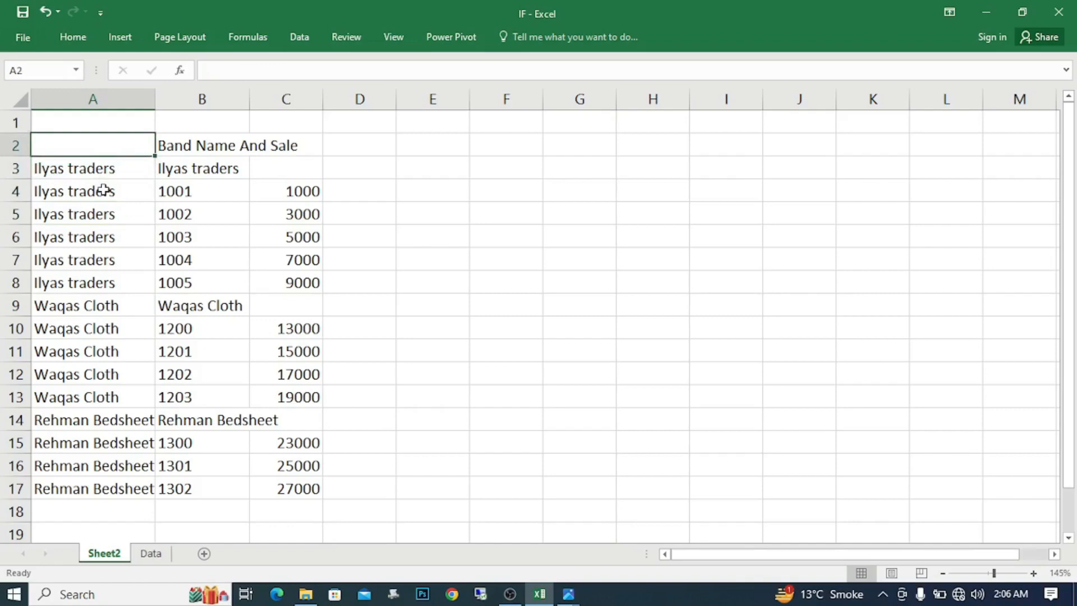
type("Banr")
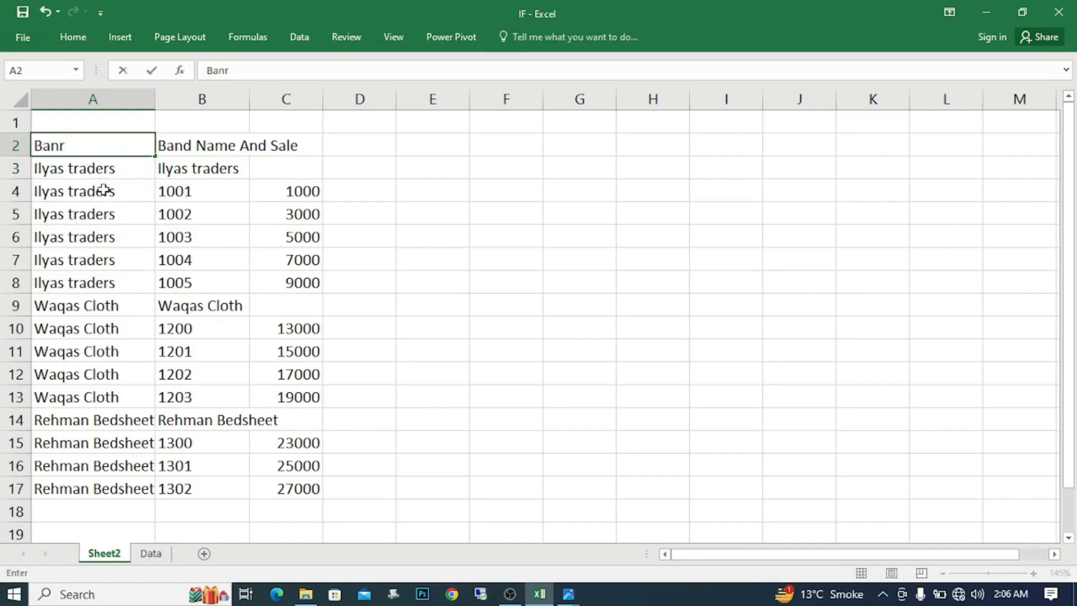
key("BackSpace")
type("d")
key("Tab")
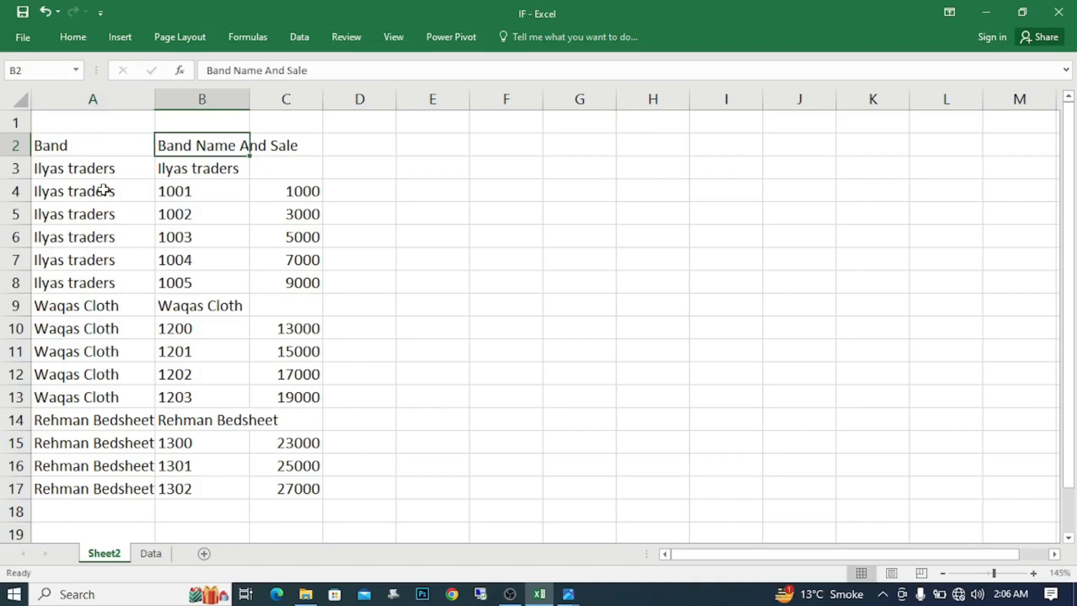
type("In")
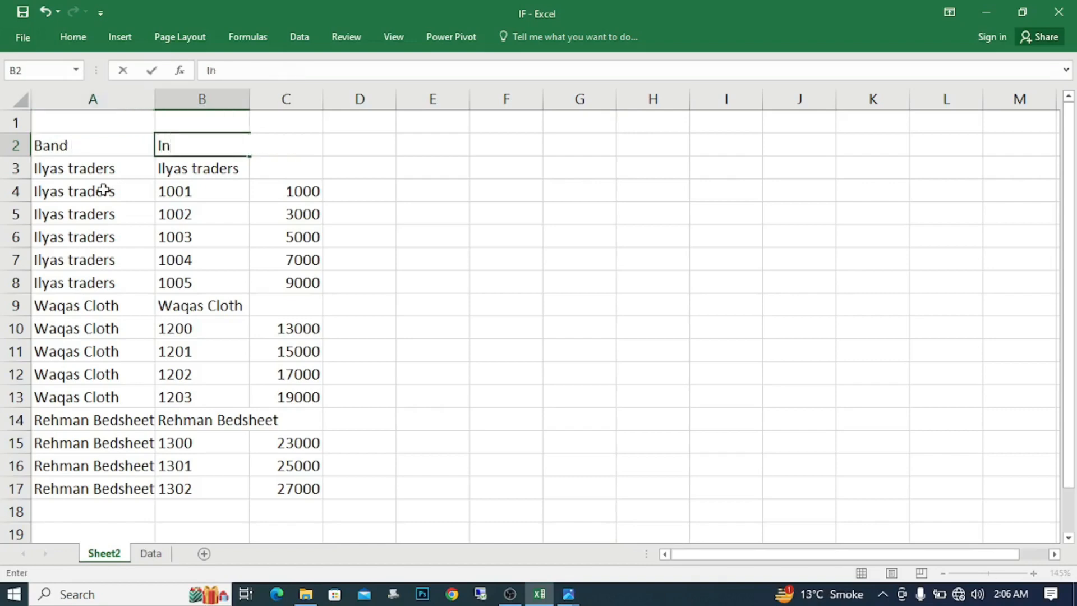
type("ovie")
key("Return")
Enter the heading "Amount" in C2
key("Up")
key("Right")
key("Right")
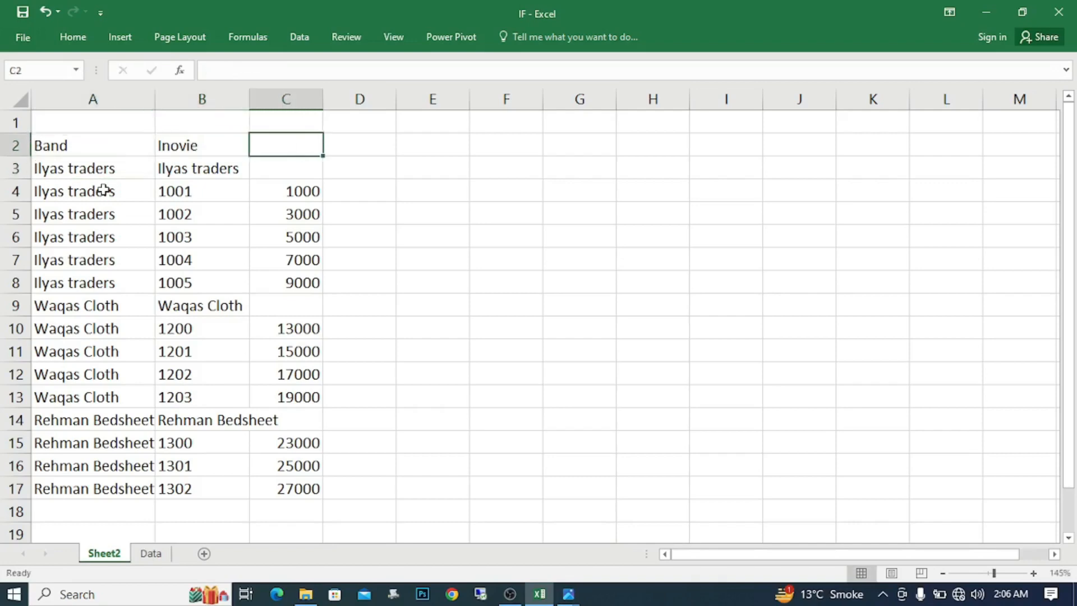
type("aMOUNT")
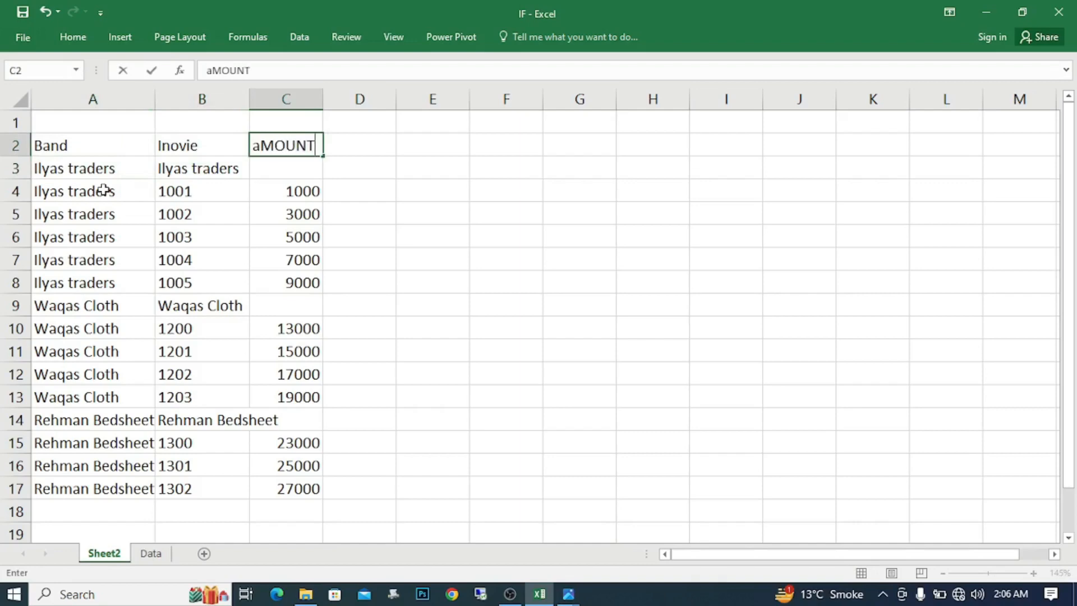
key("BackSpace")
key("BackSpace")
key("BackSpace")
key("BackSpace")
key("BackSpace")
key("BackSpace")
type("a")
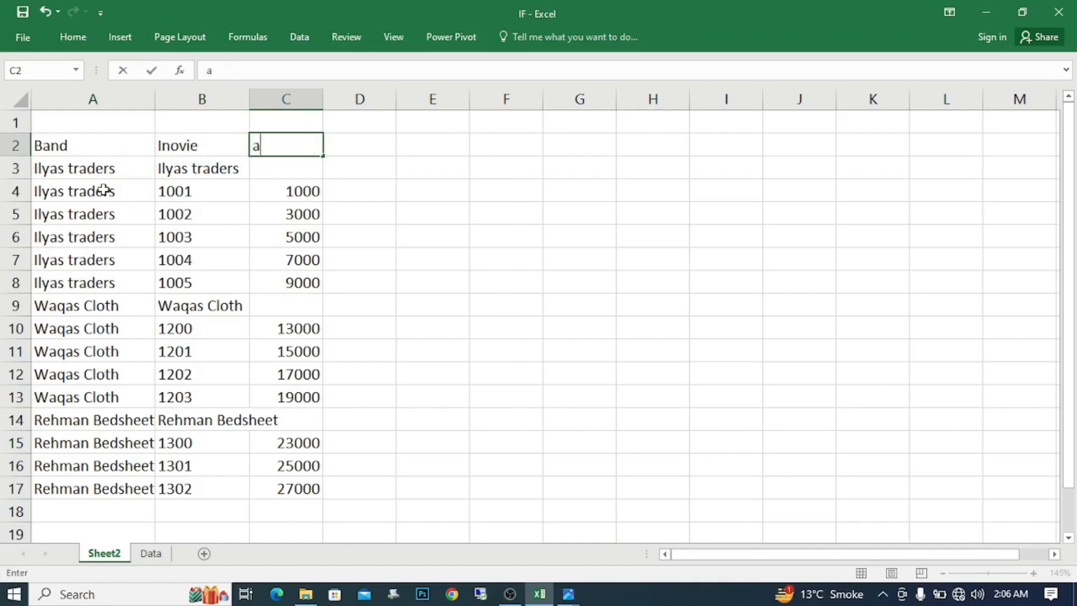
type("MON")
key("BackSpace")
key("BackSpace")
key("BackSpace")
key("BackSpace")
type("Amount")
key("Return")
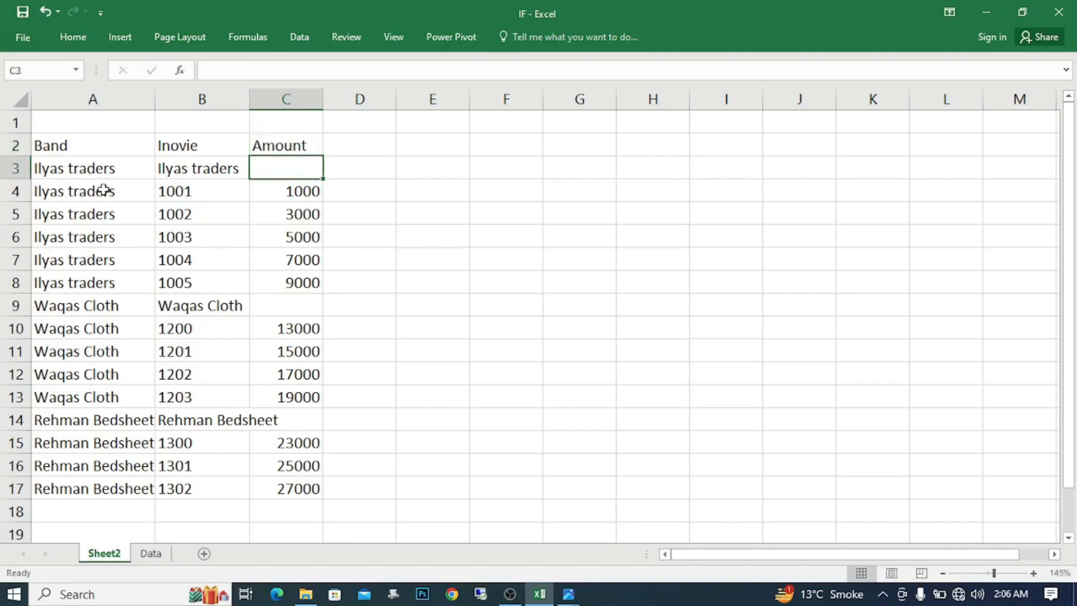
left_click(211, 99)
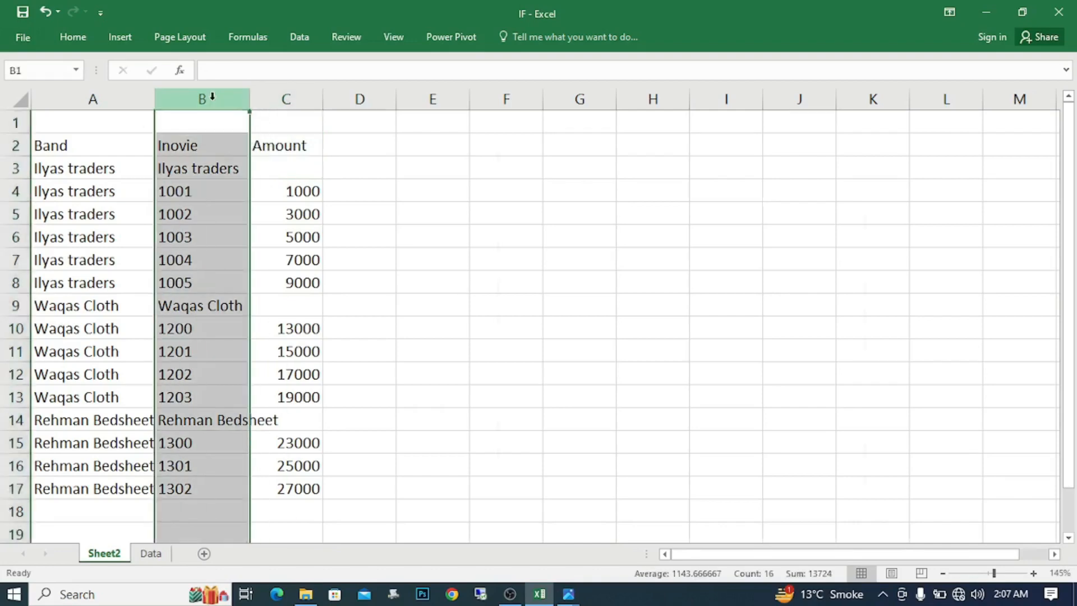
key("ctrl+minus")
key("ctrl+z")
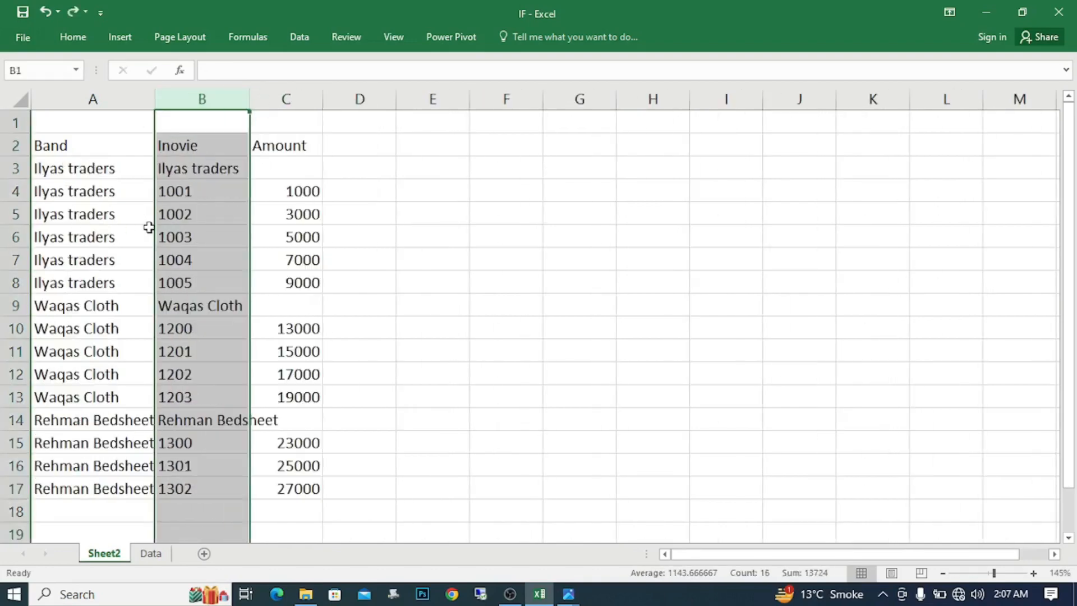
Replace the band formulas in A3:A17 with their values and delete the "Inovie" column B
key("Left")
key("Down")
key("Down")
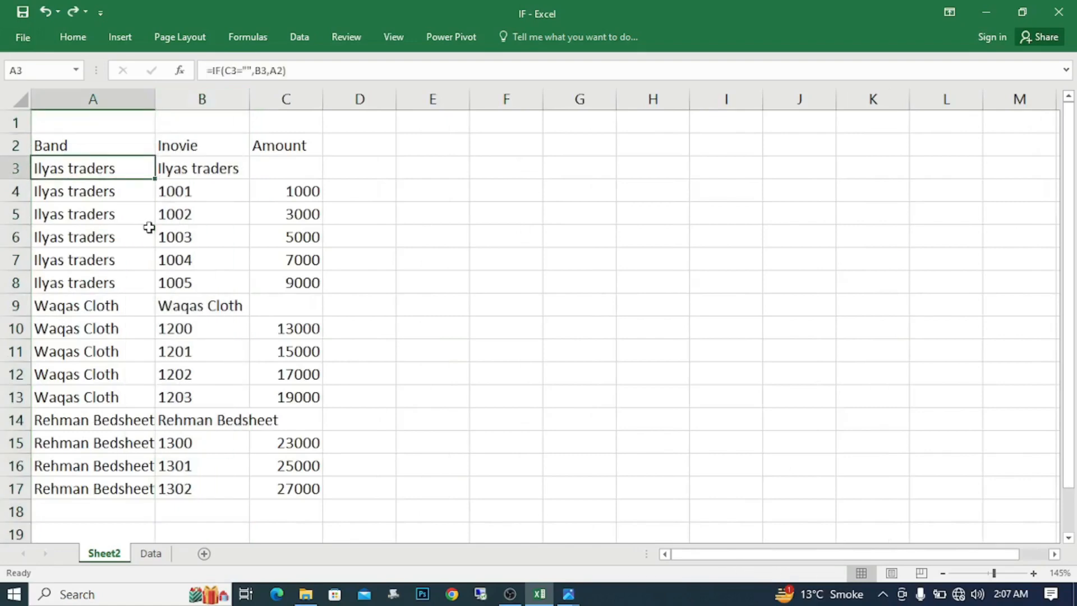
key("ctrl+shift+Down")
key("ctrl+c")
key("alt+e")
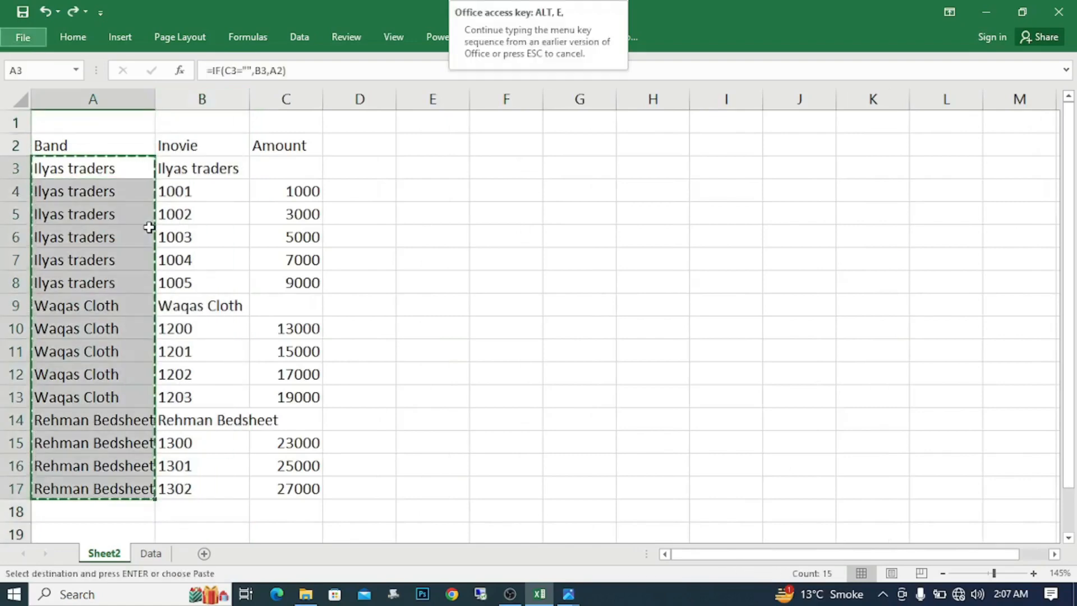
key("Escape")
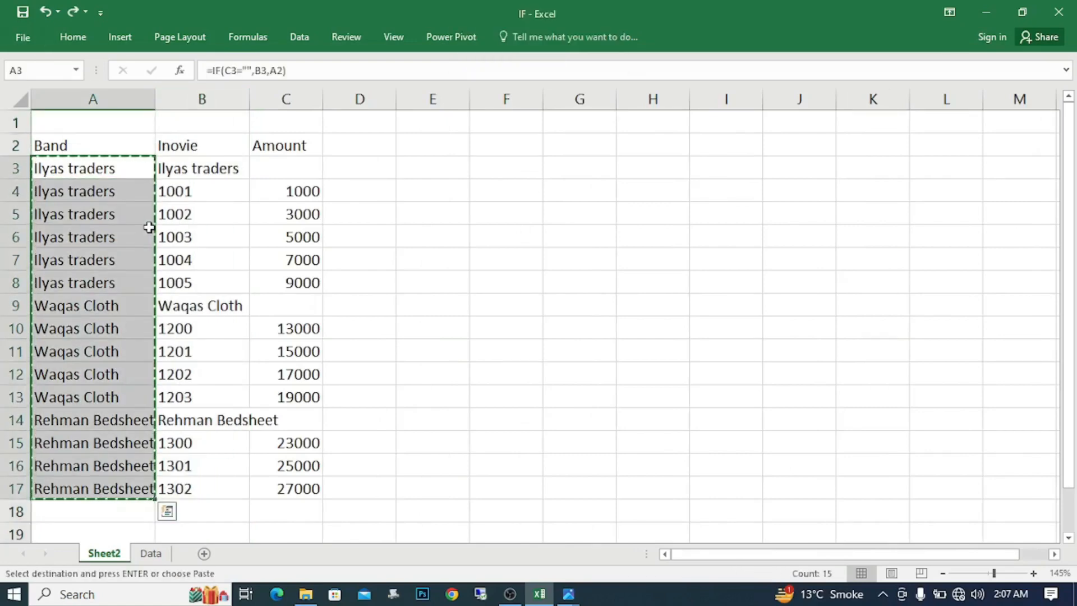
key("alt+e")
key("s")
key("v")
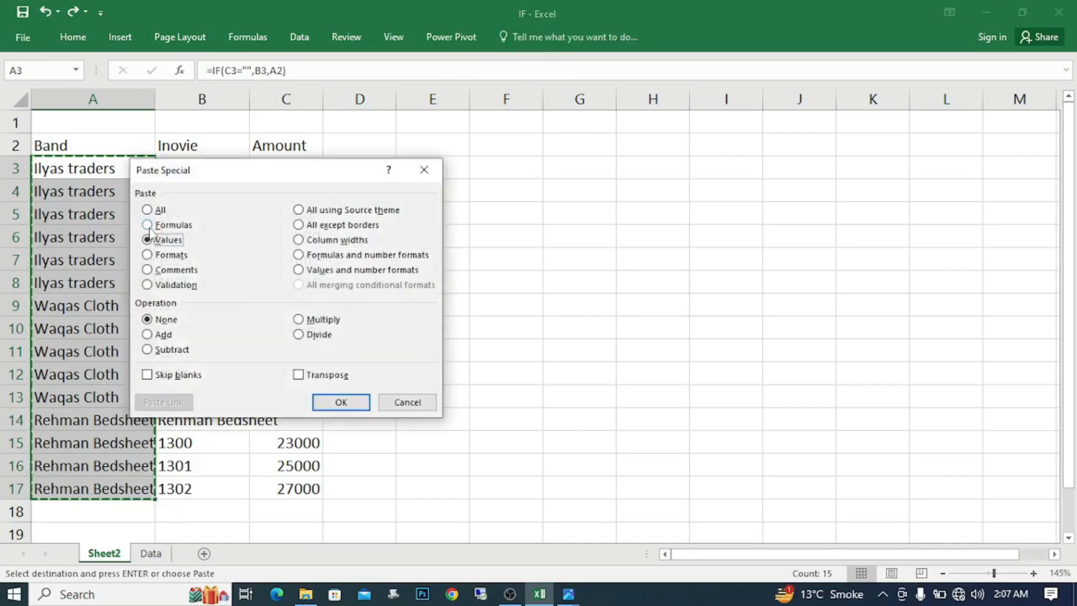
key("Return")
left_click(229, 95)
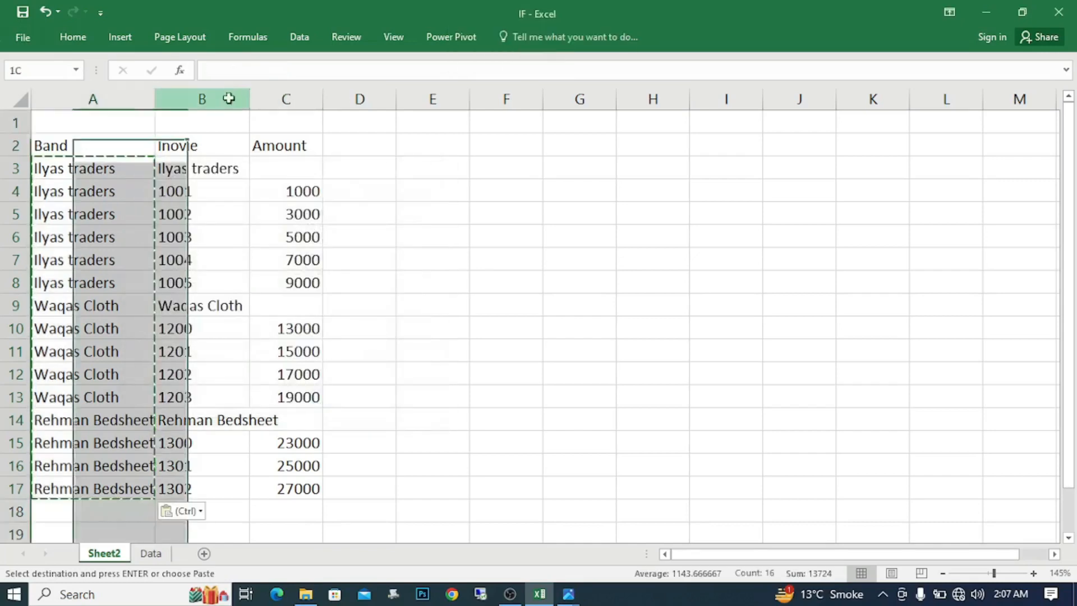
key("ctrl+minus")
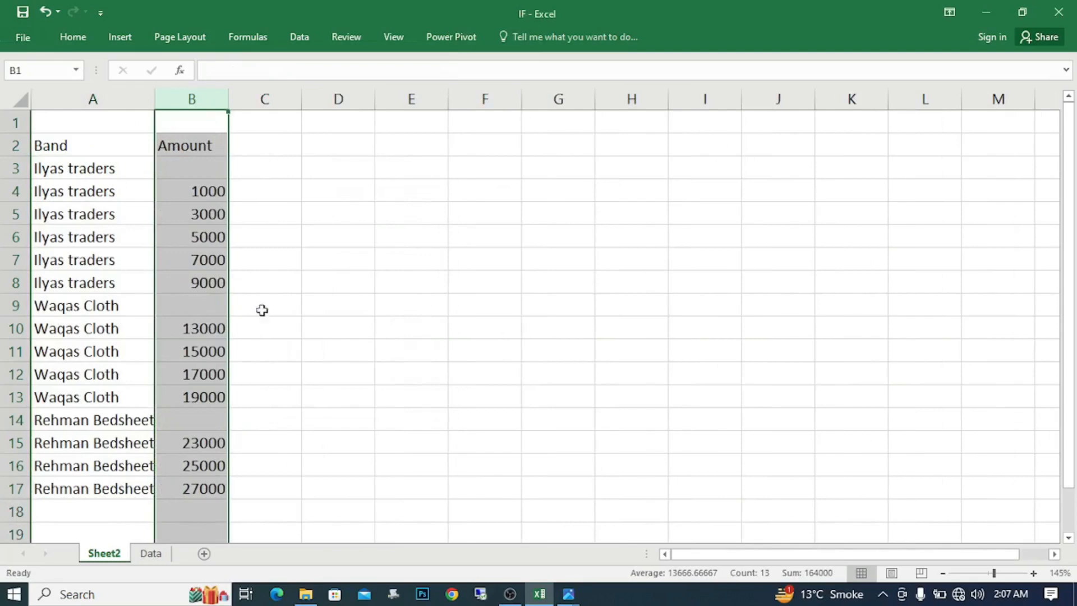
Set up a PivotTable from the A2:B17 data, with cell D2 of the existing worksheet as its location
left_click(98, 137)
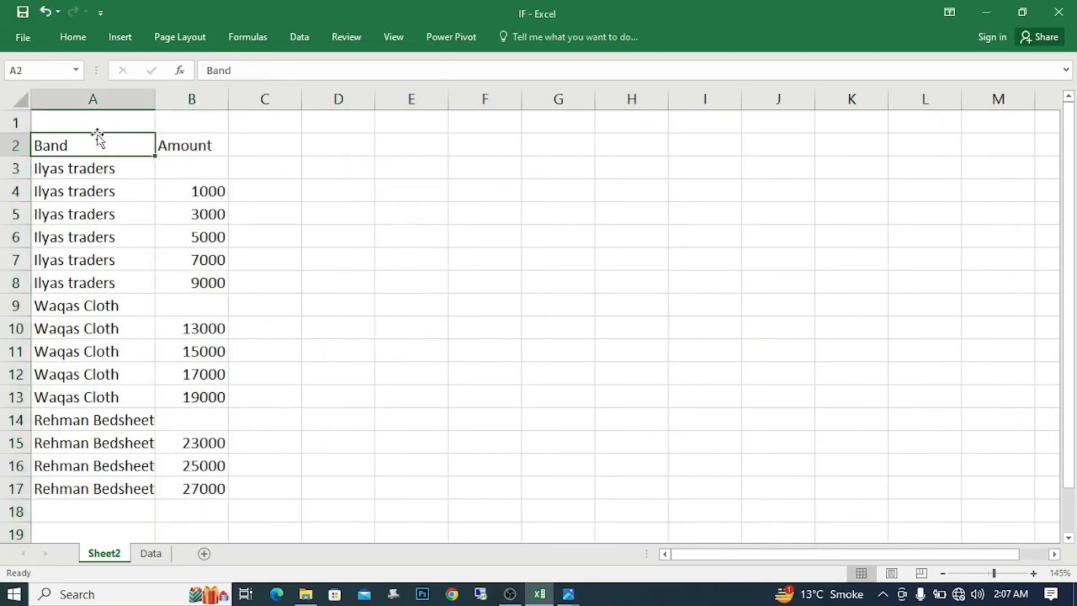
key("ctrl+a")
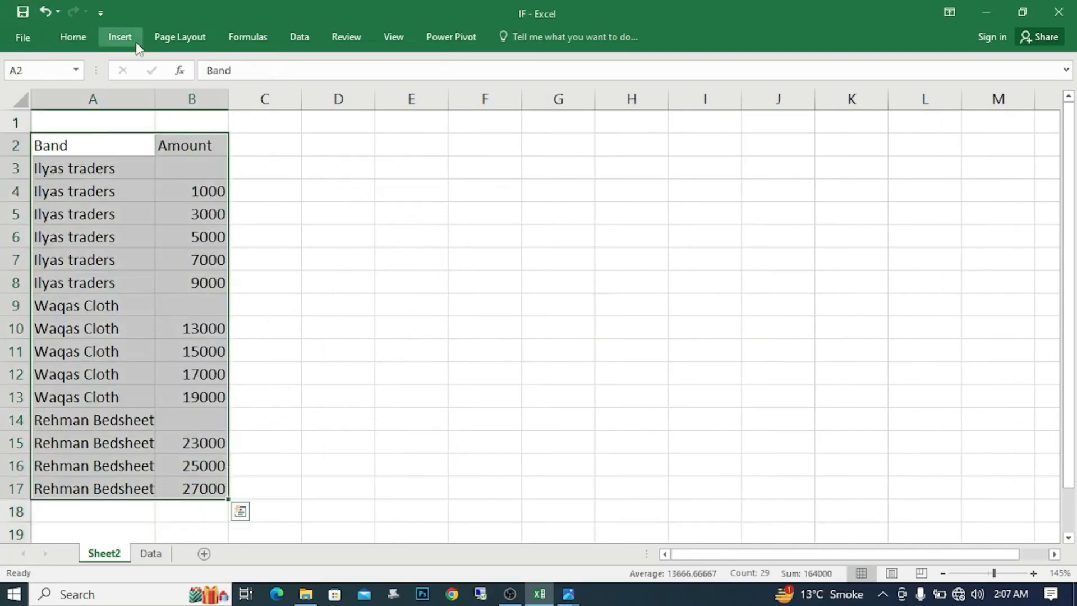
left_click(136, 44)
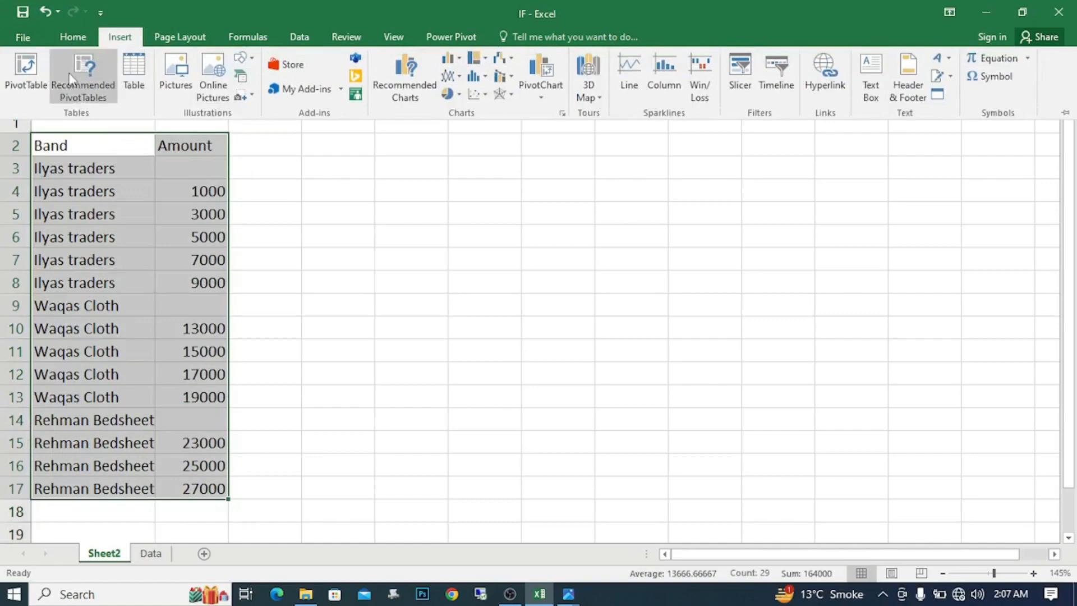
left_click(40, 68)
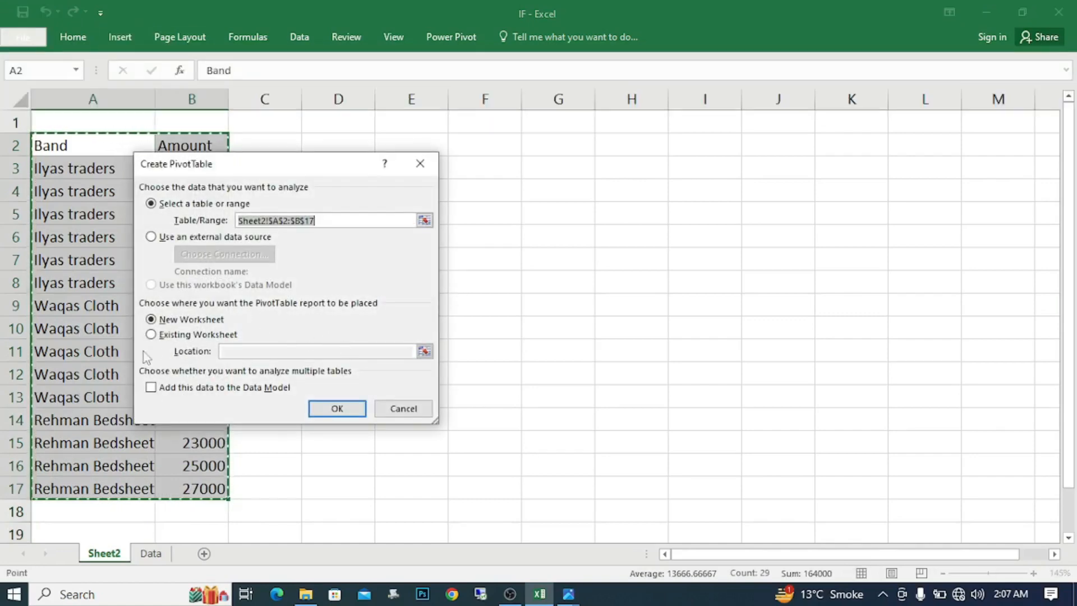
left_click(152, 336)
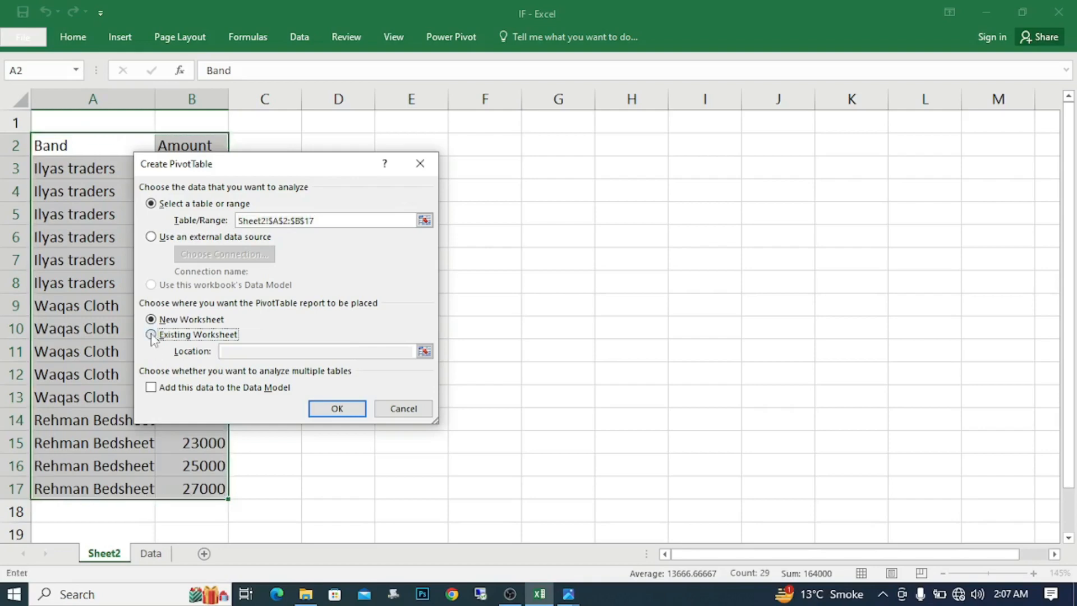
left_click(424, 352)
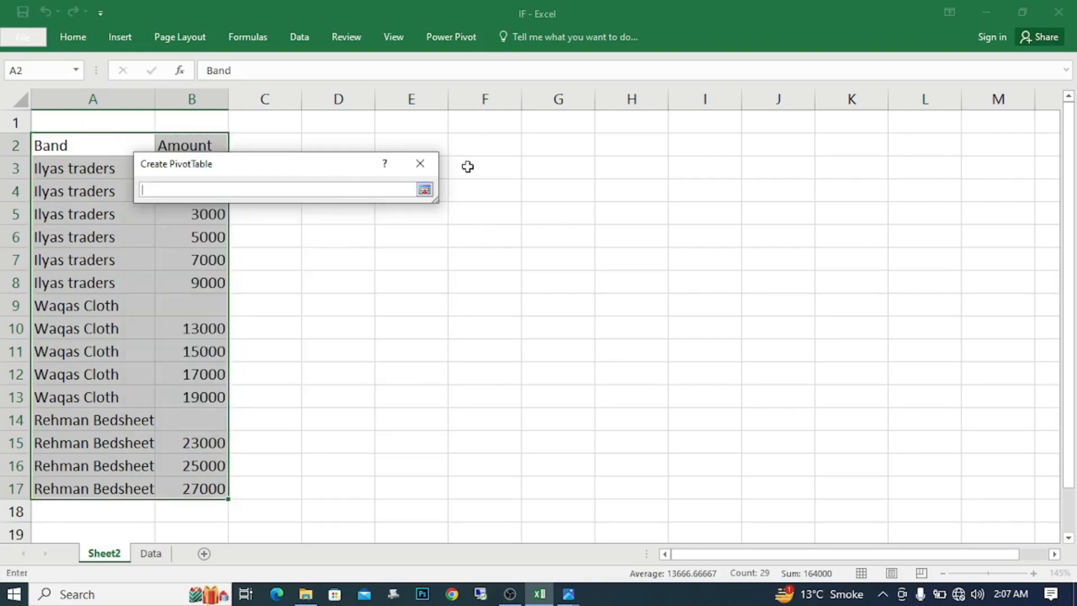
left_click(344, 141)
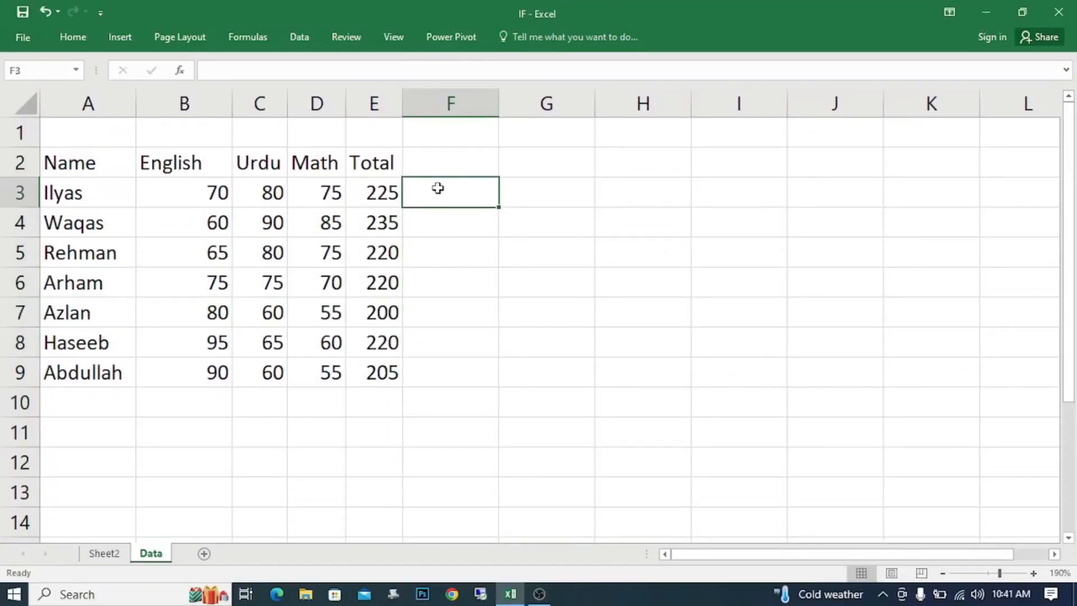
key("Left")
key("Left")
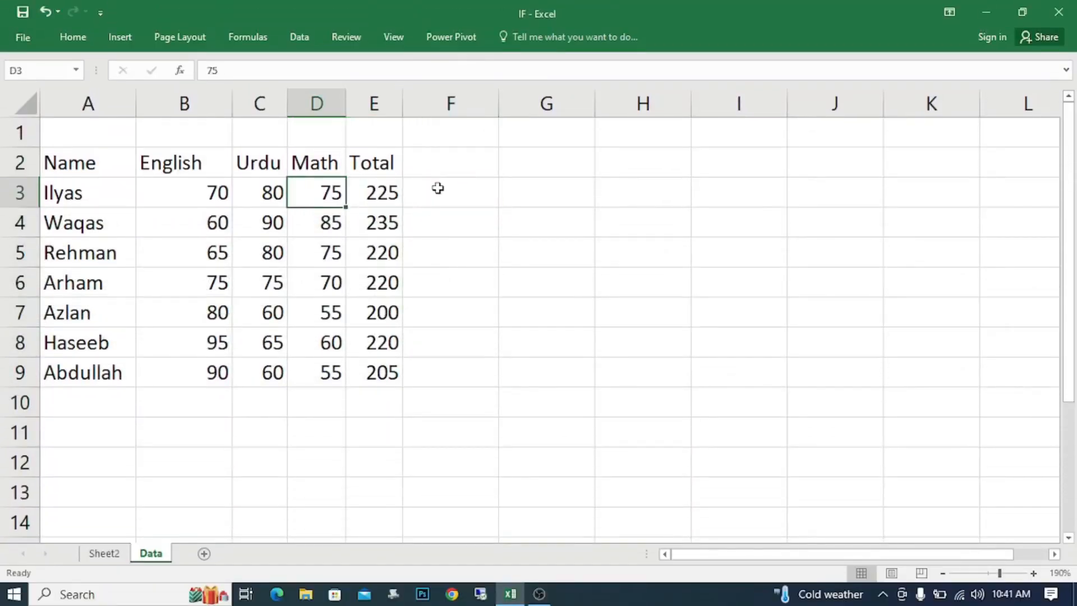
key("Right")
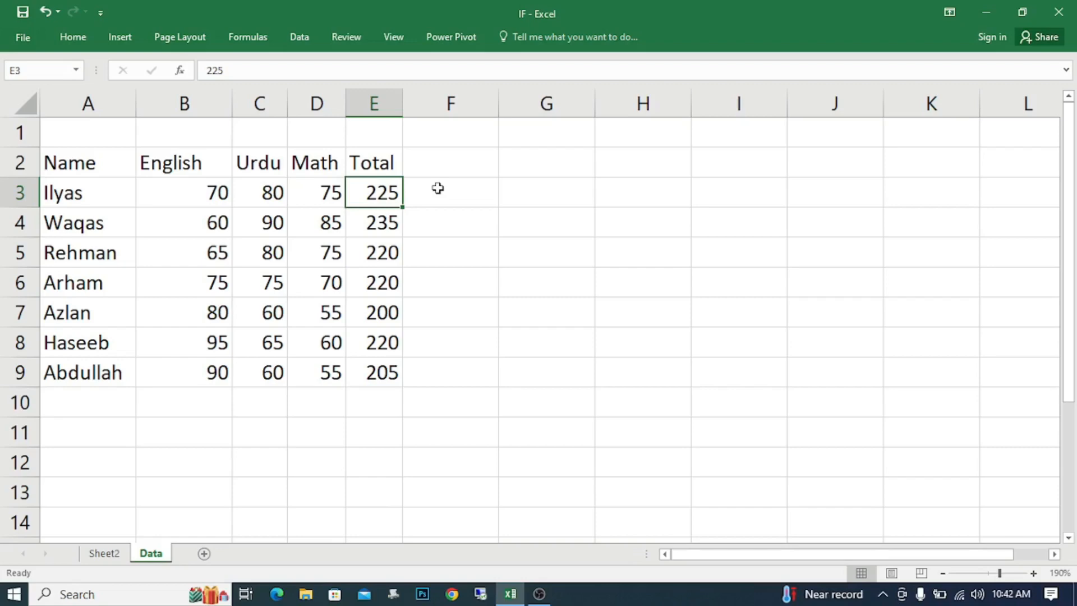
Enter an IF formula in F3 of the Data sheet that returns "A+" when the total in E3 exceeds 230
left_click(436, 194)
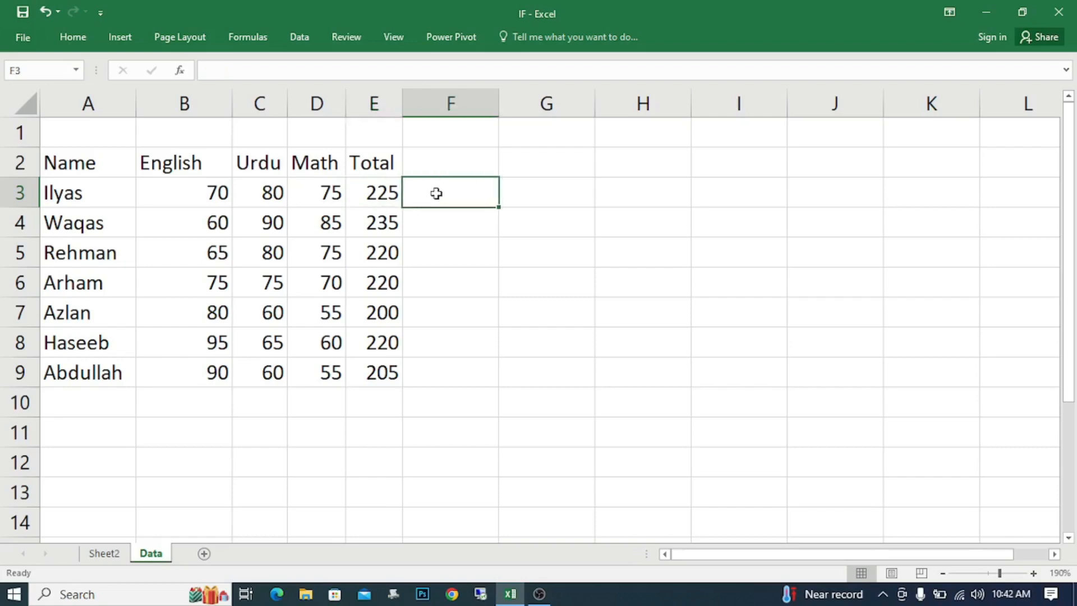
type("if")
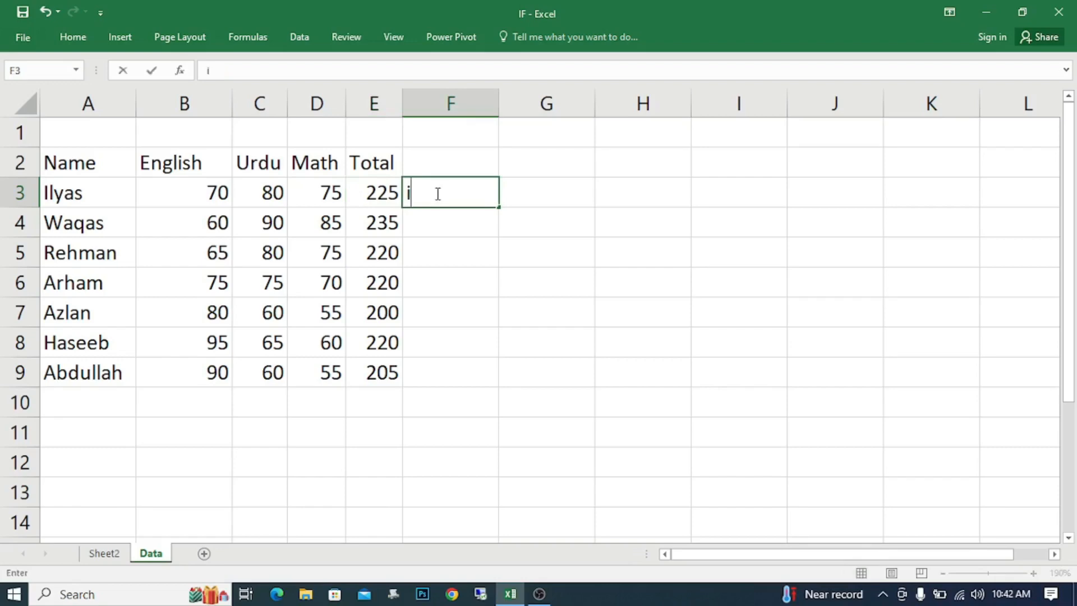
key("BackSpace")
key("BackSpace")
type("i")
key("BackSpace")
type("=if")
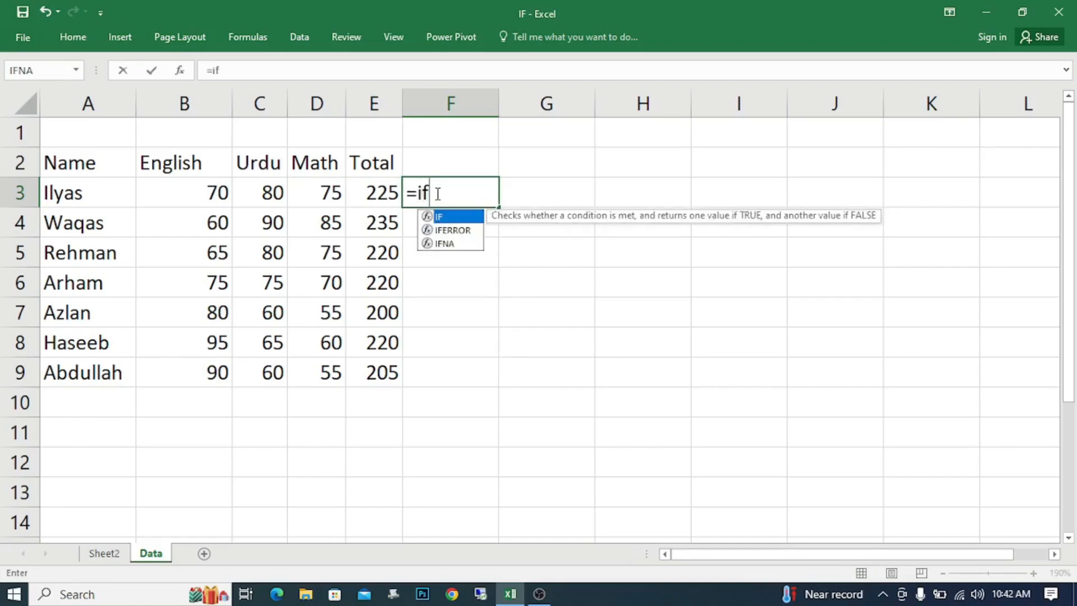
key("Tab")
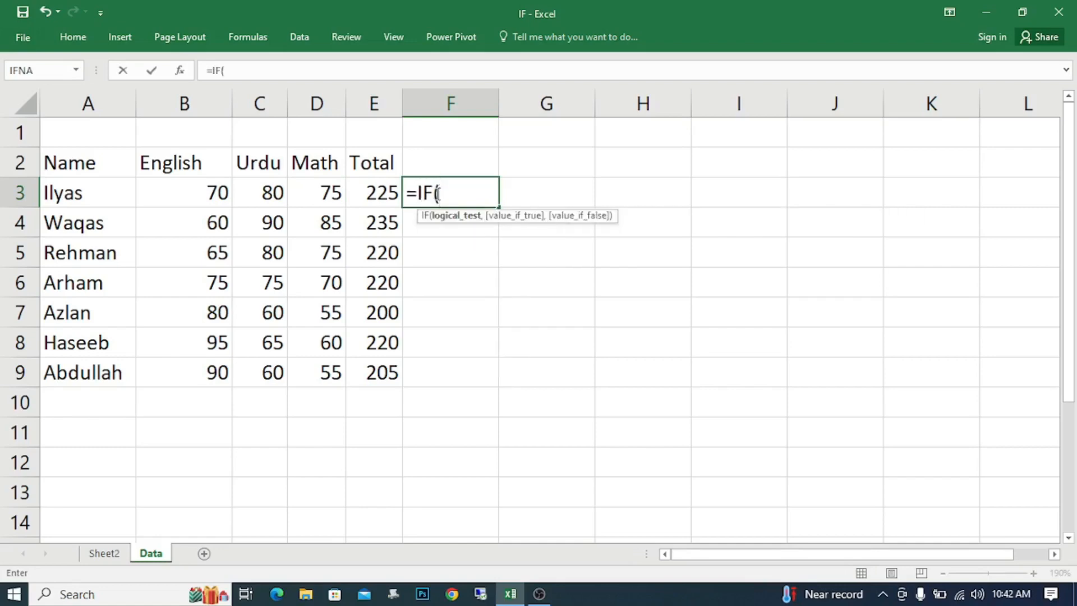
key("Left")
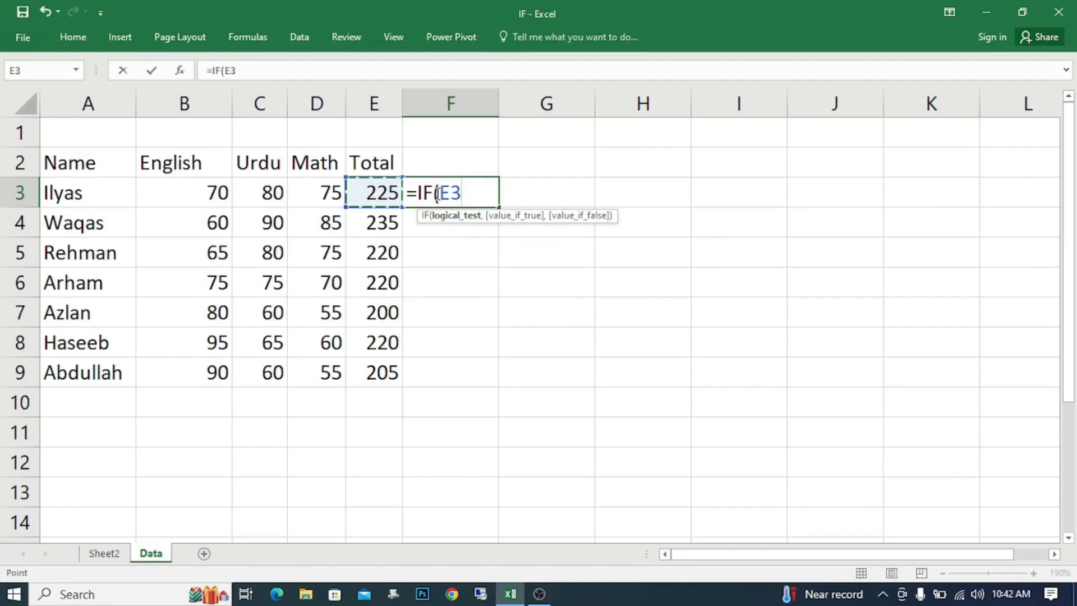
type(">230,")
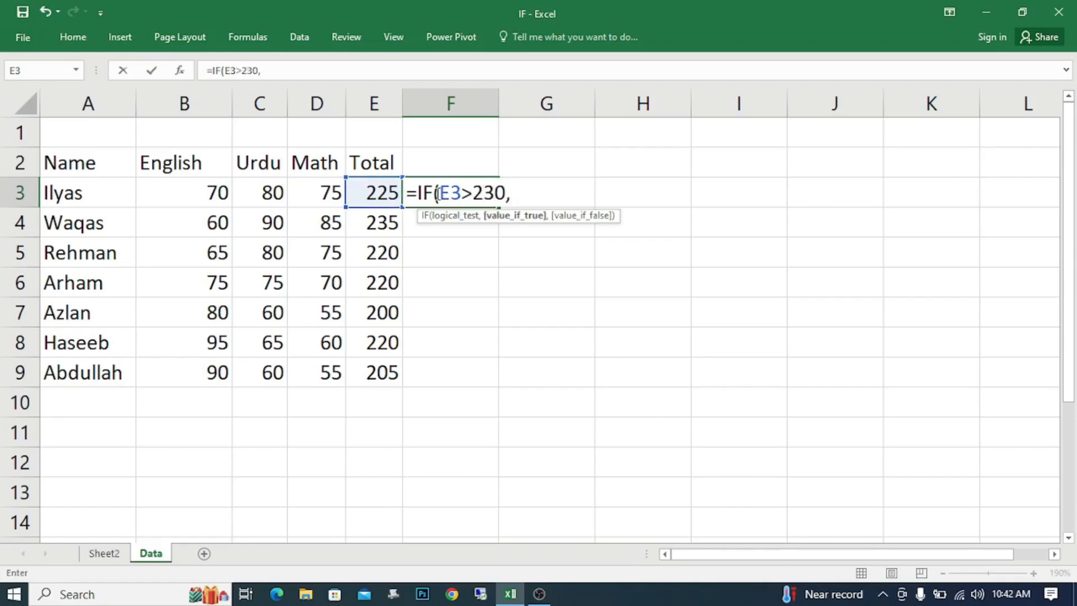
type("\"A+\")")
key("Return")
Fill the F3 formula down to F9 and inspect the cell reference in F4's copy
left_click(437, 193)
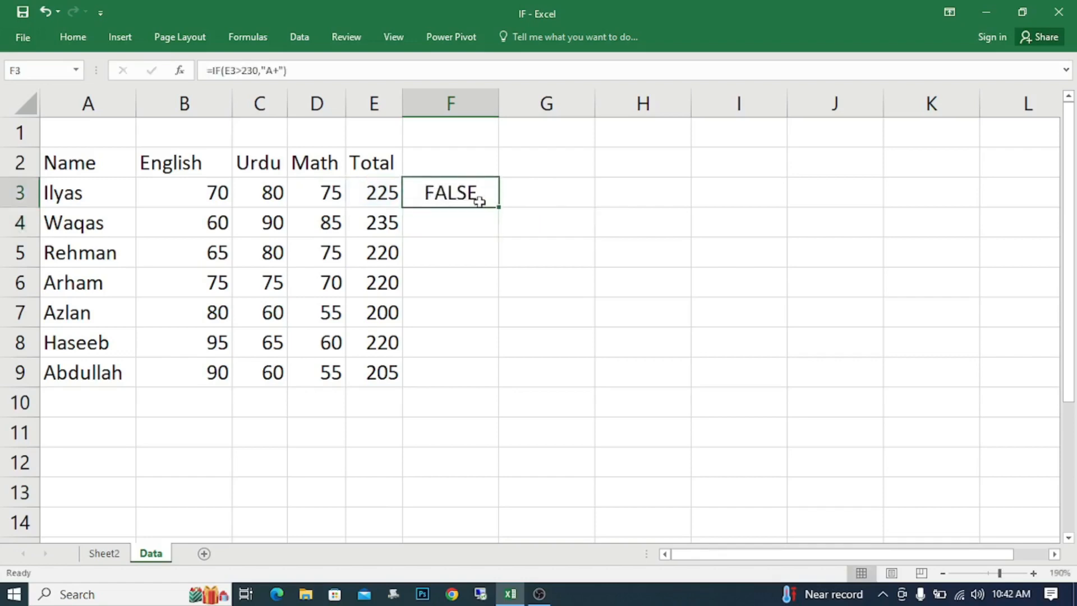
double_click(499, 208)
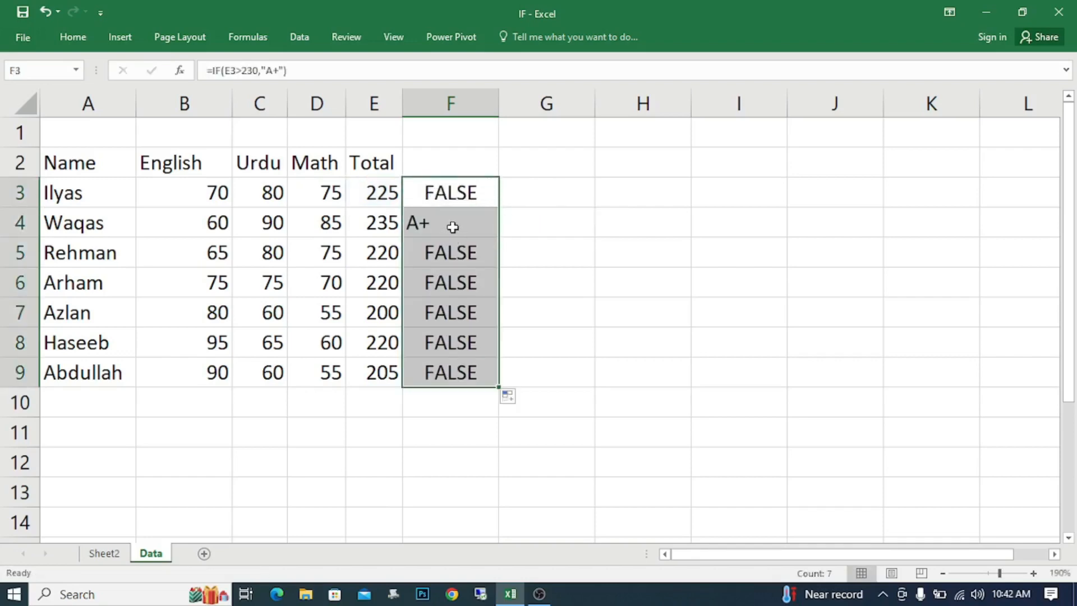
left_click(459, 227)
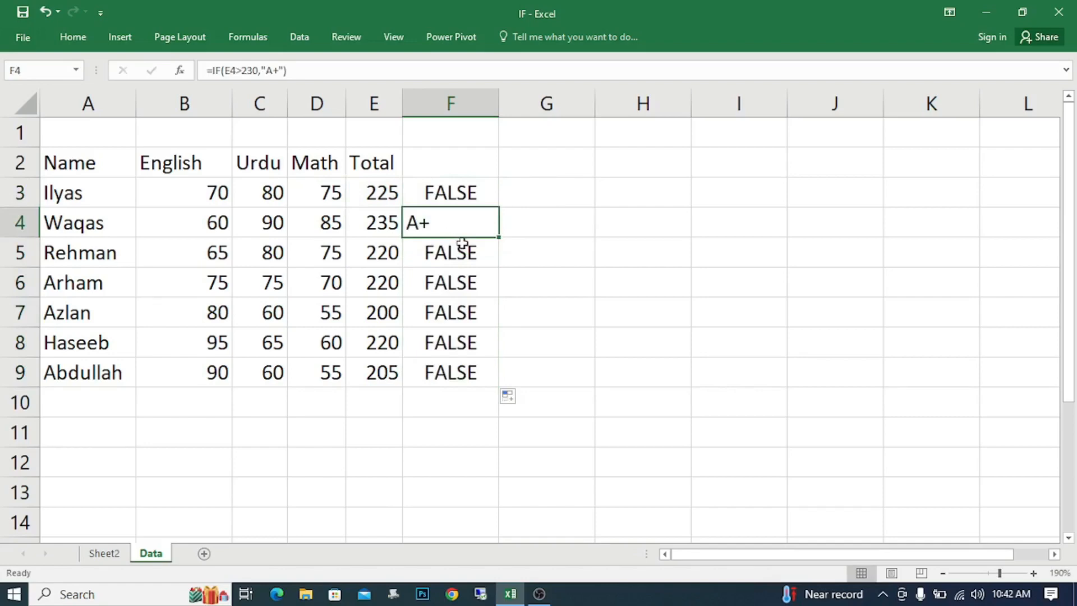
key("F2")
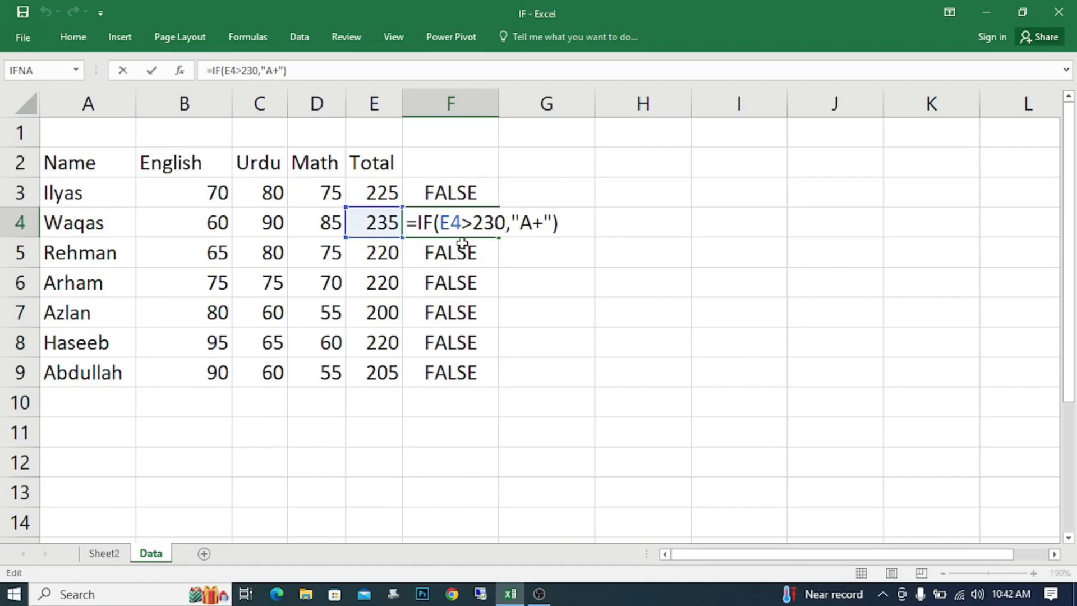
key("Return")
key("Up")
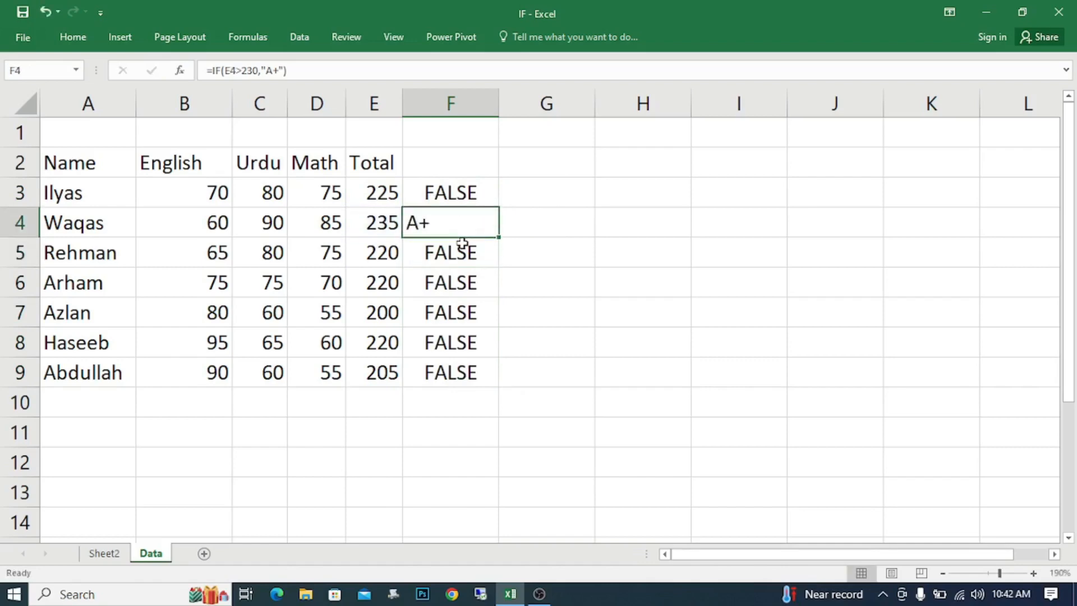
Set the total in E5 to 230 to test the grade formula's threshold
key("Left")
key("Down")
type("230")
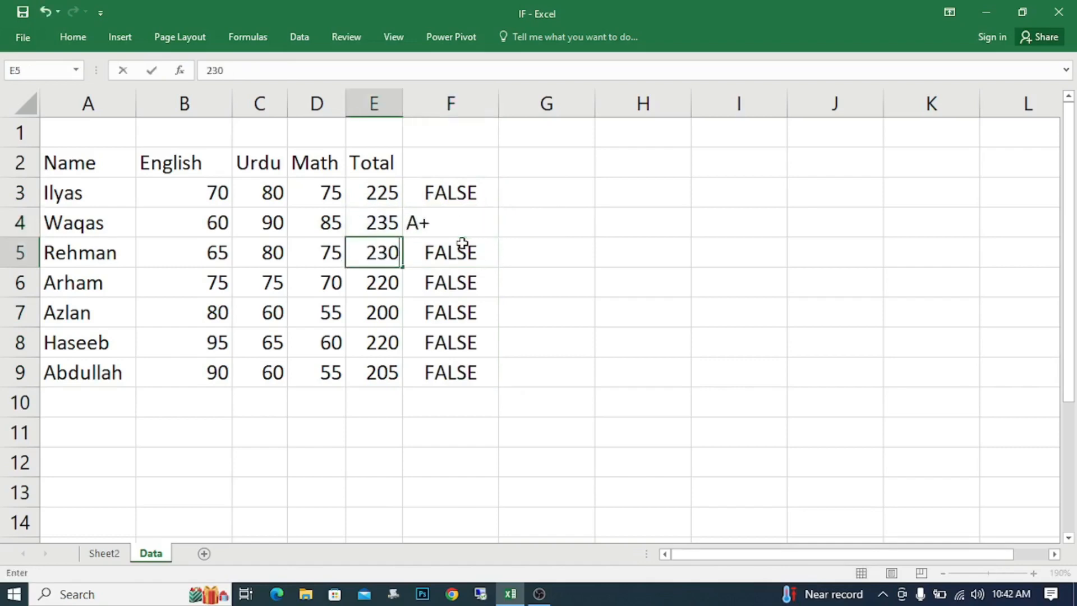
key("Return")
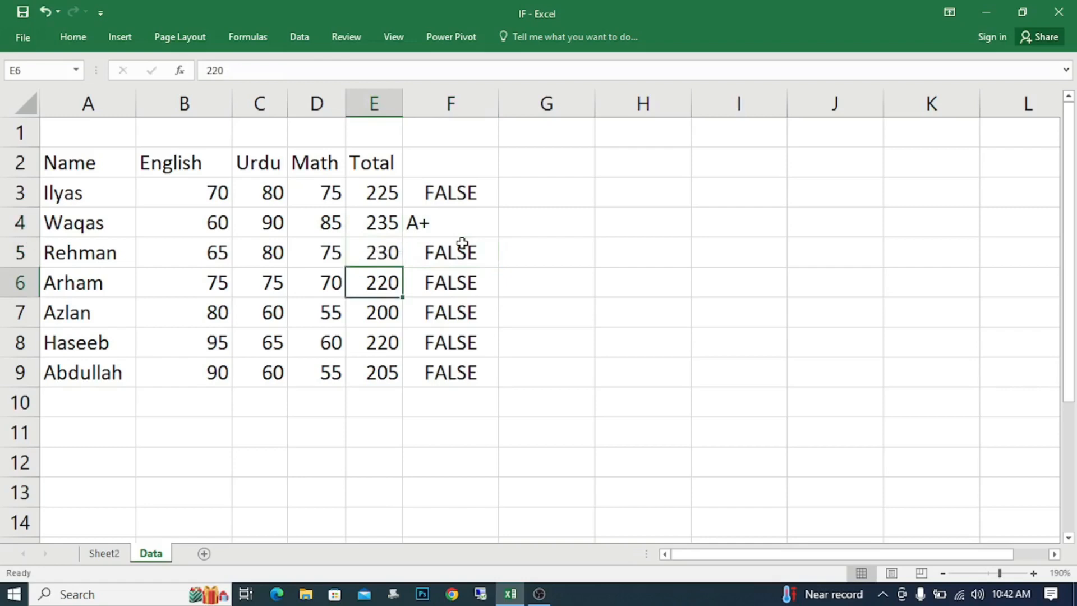
key("Up")
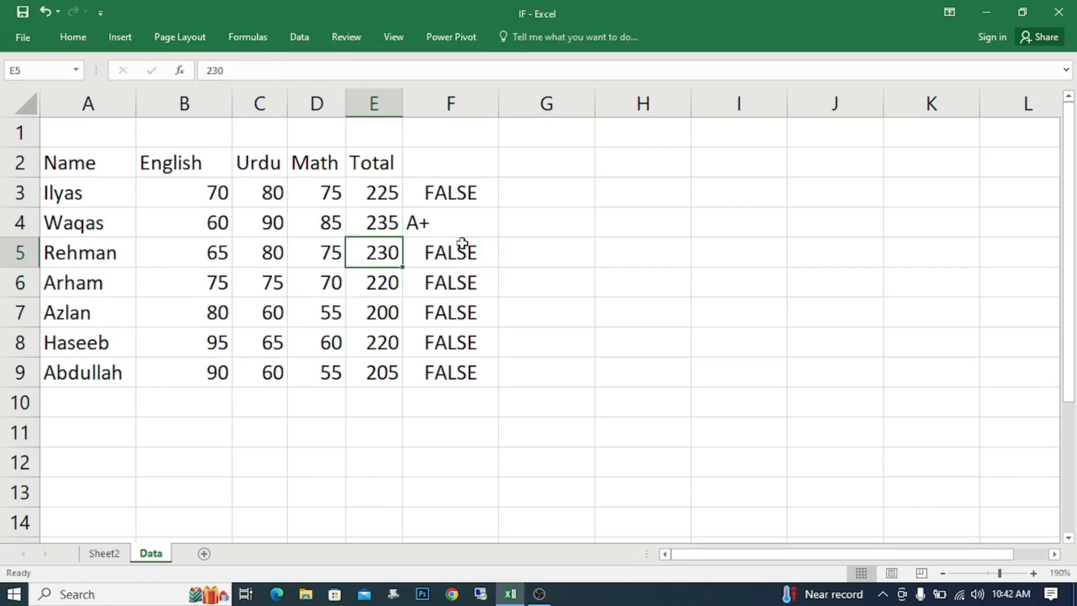
Change the IF condition in F3 to E3>=230 so a total of exactly 230 also earns "A+"
left_click(462, 243)
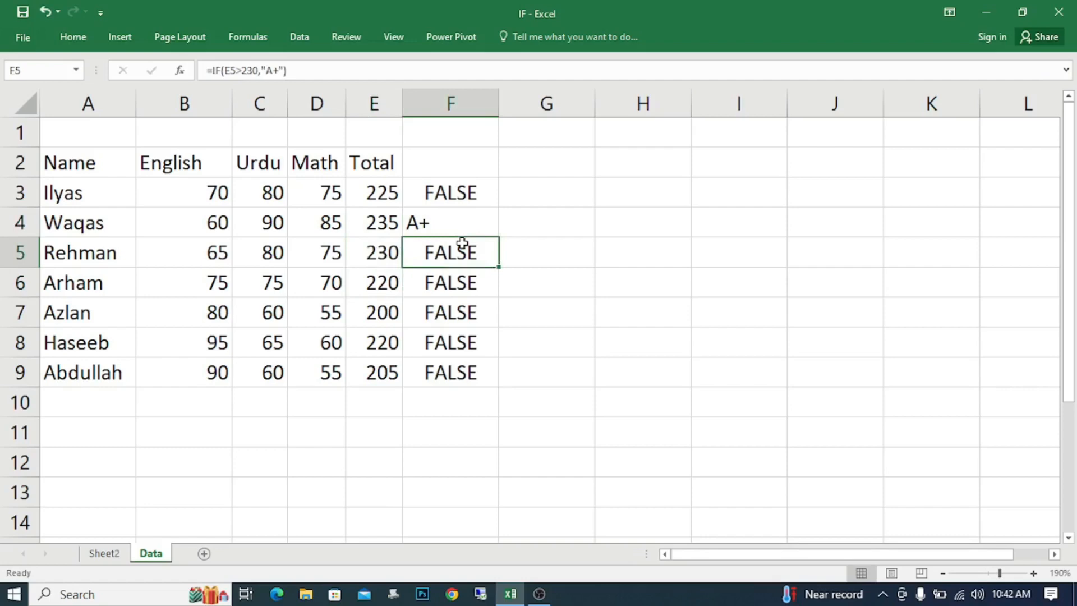
key("Up")
key("Up")
key("F2")
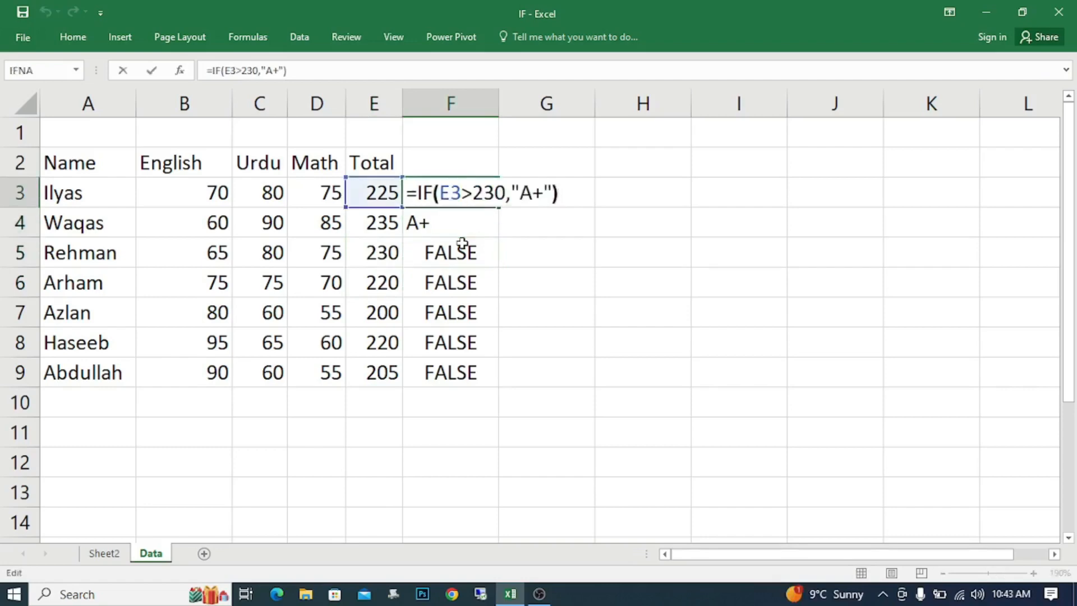
key("Left")
key("Left")
key("Left")
key("Left")
key("Left")
key("Left")
key("Left")
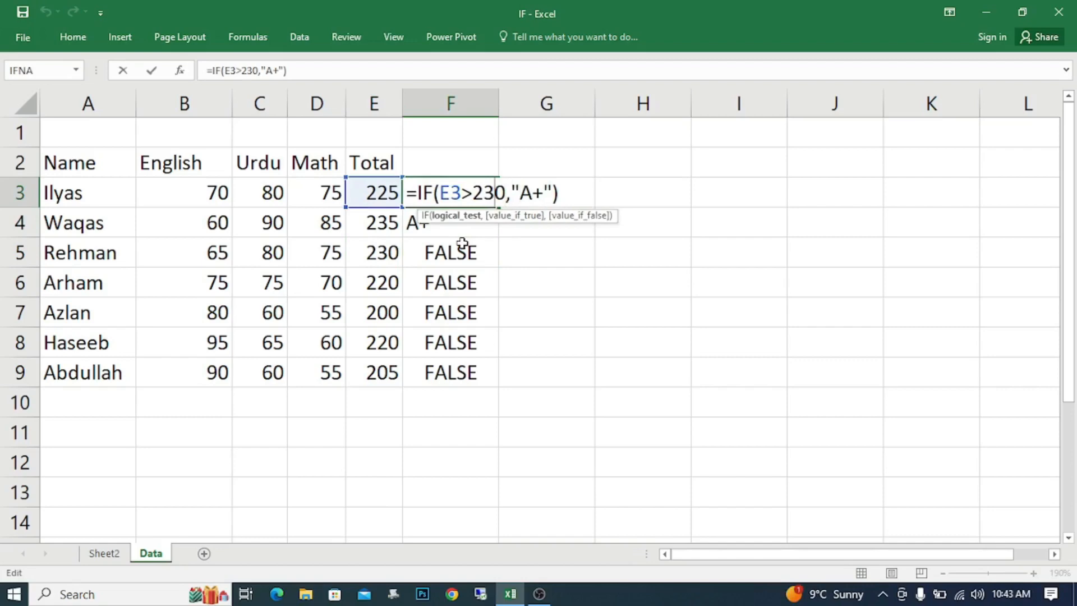
key("Left")
key("Left")
type("=")
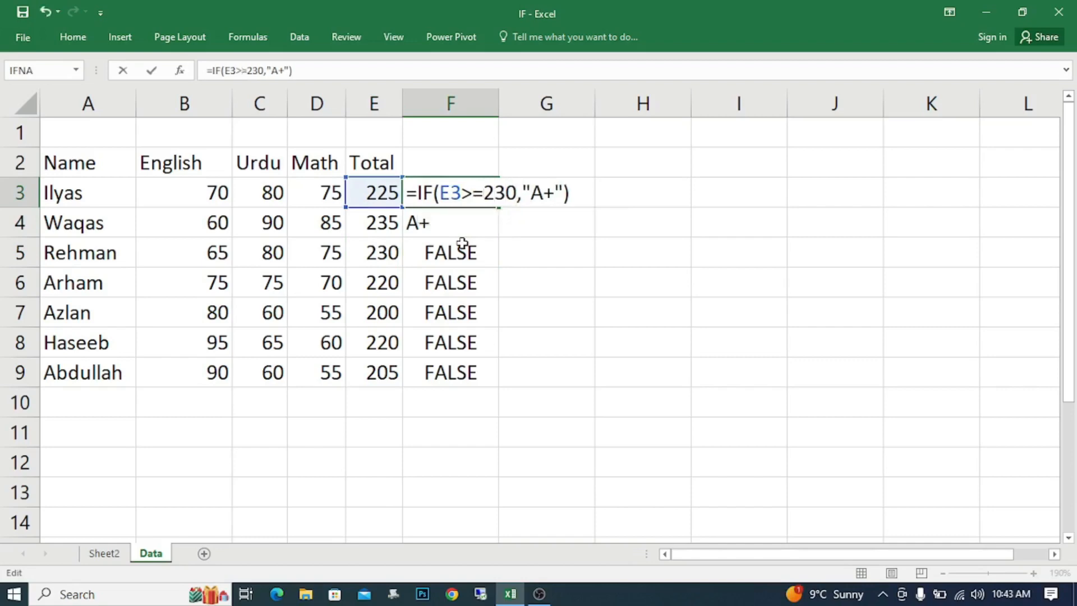
key("Return")
key("Up")
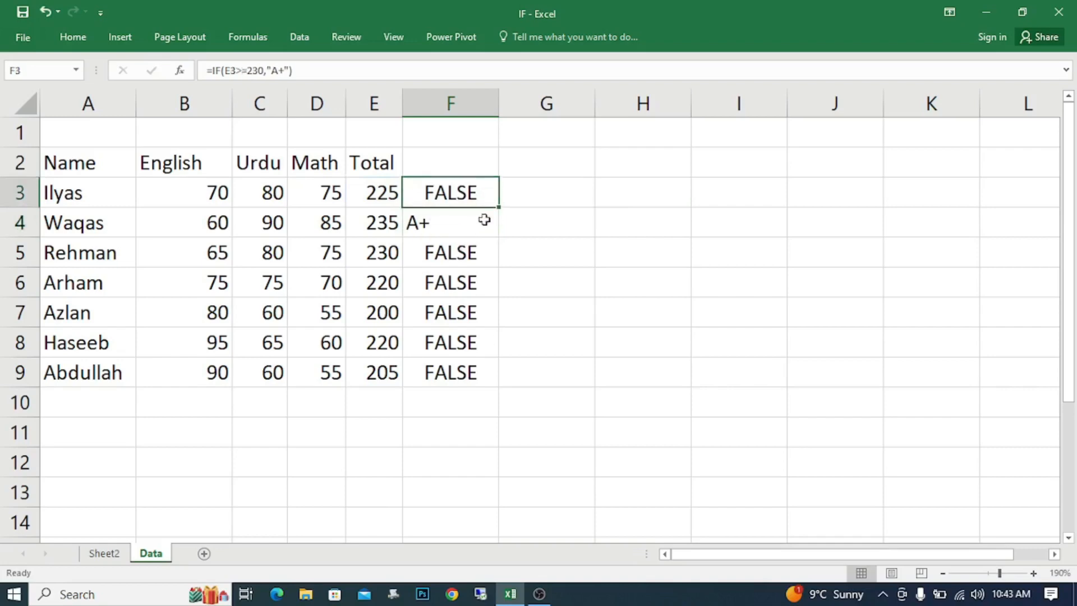
Fill the revised F3 formula down to F9 and inspect the cell reference in F5's copy
double_click(498, 208)
left_click(443, 254)
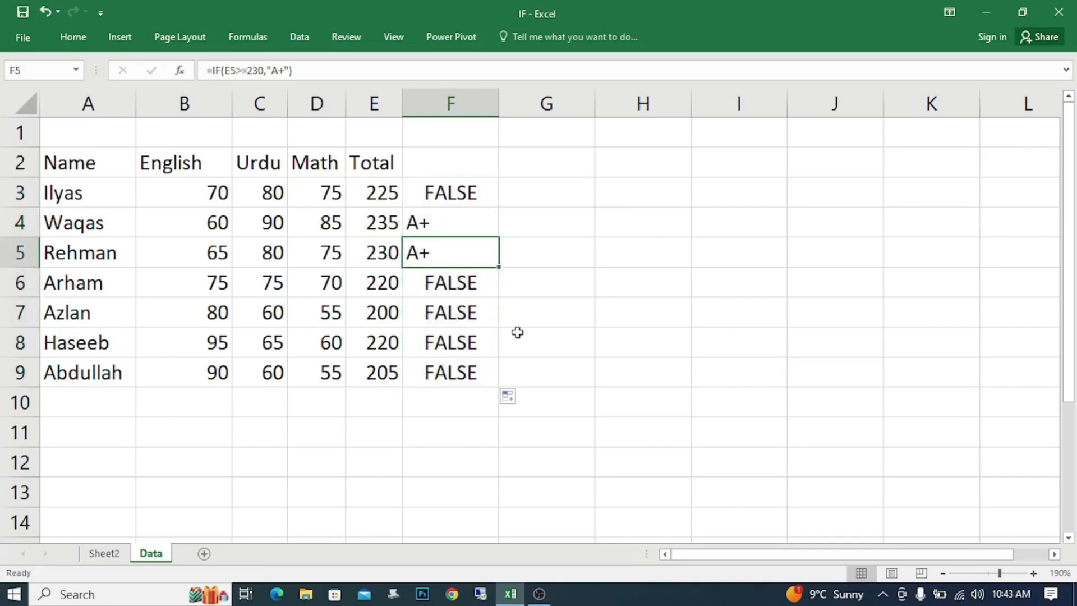
key("F2")
key("Return")
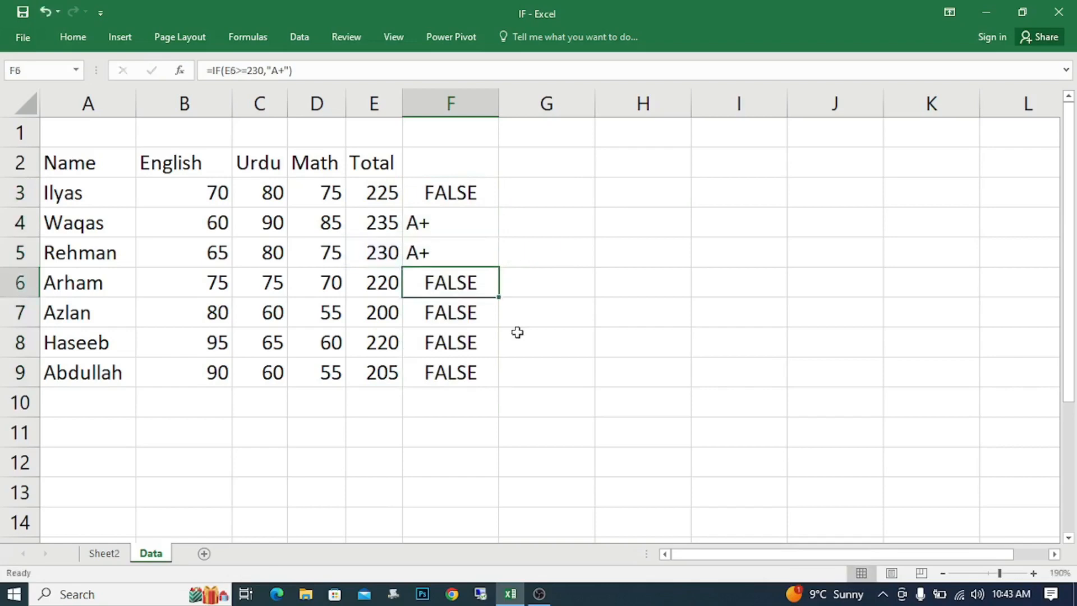
Examine the IF formulas in F3 and F4 and the totals cells they refer to
key("Up")
key("Up")
key("Up")
key("Up")
key("Down")
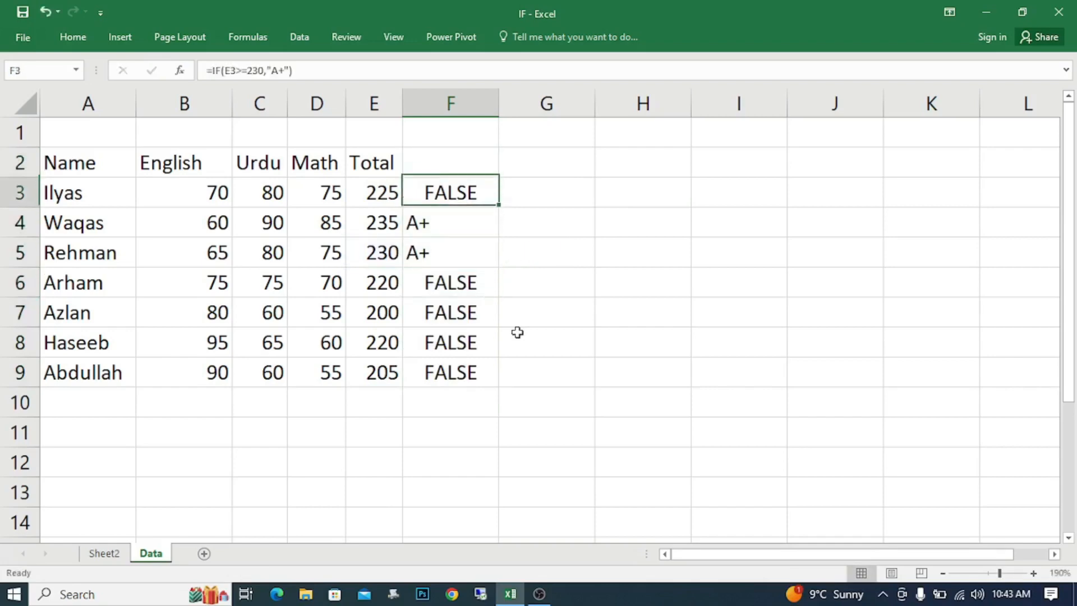
key("F2")
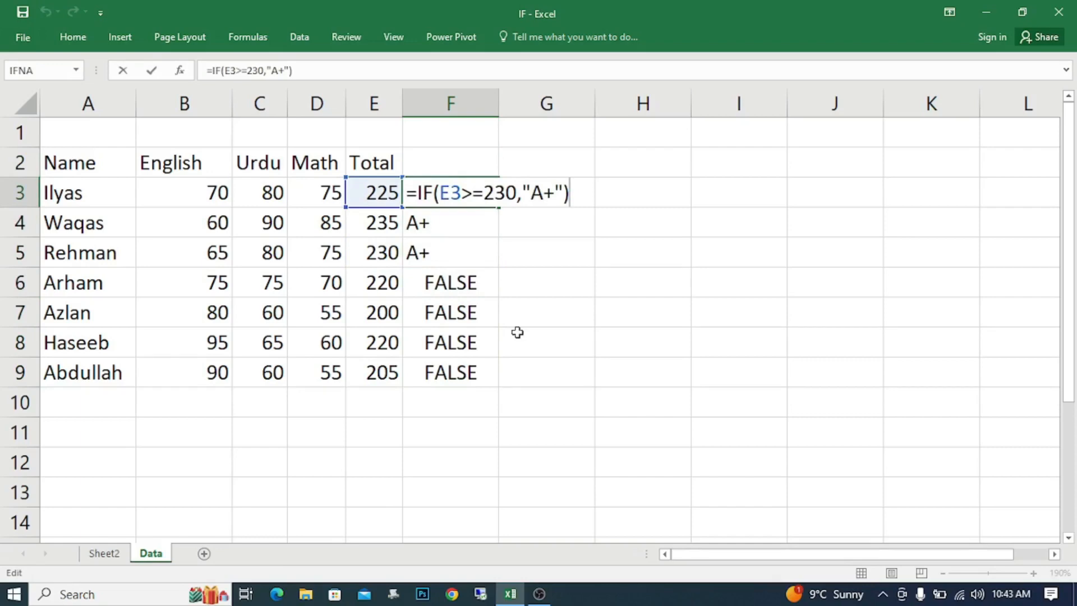
key("Return")
key("F2")
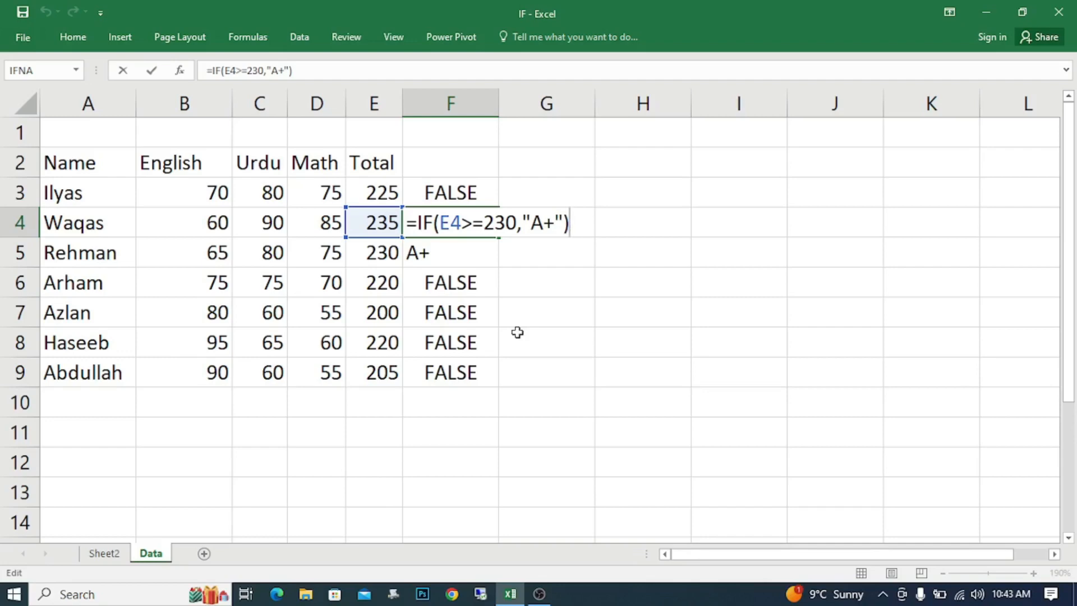
key("Return")
key("Up")
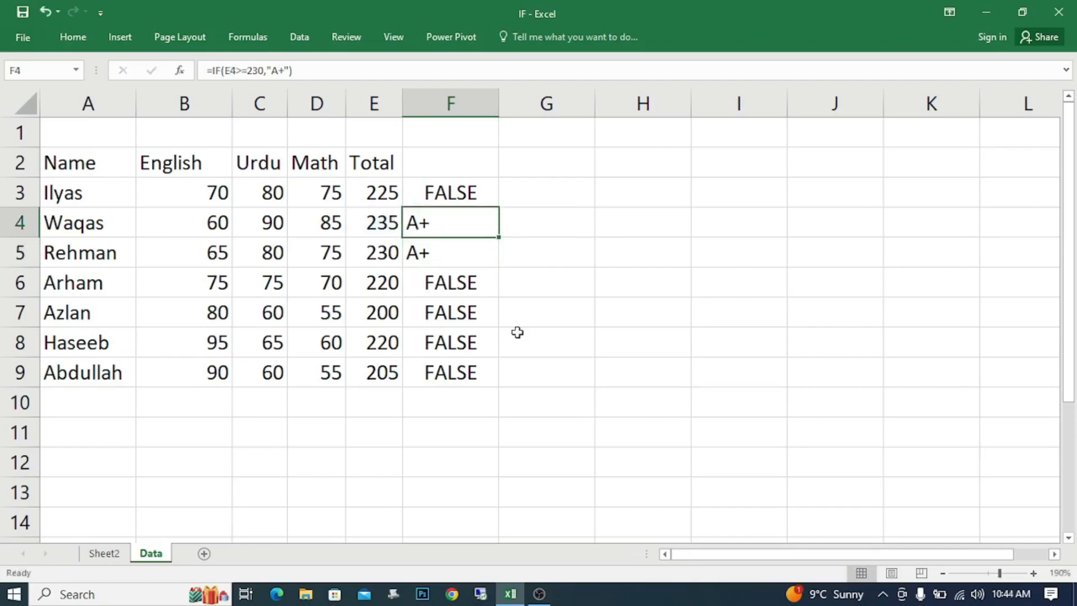
key("Up")
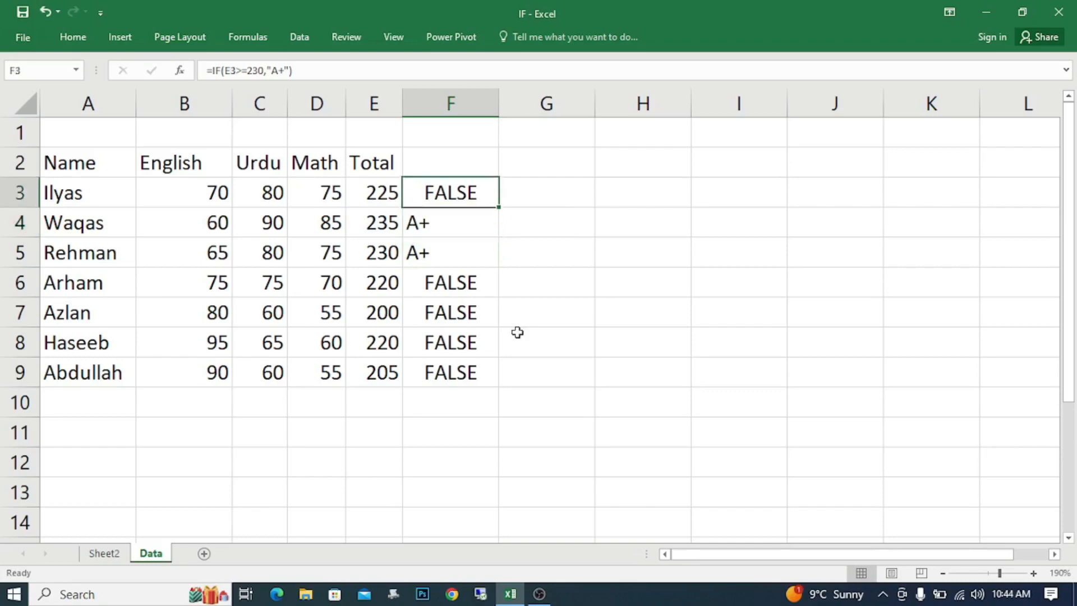
Replace F3 with an IF formula that returns "C+" when E3 is less than 200, and fill it down to F9
type("=IF(")
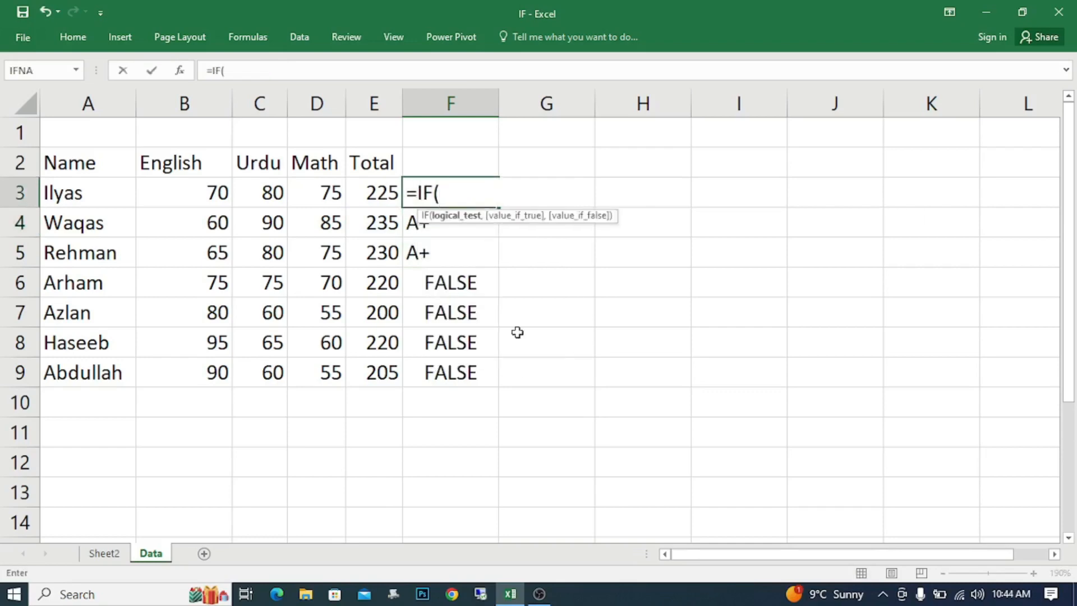
key("Left")
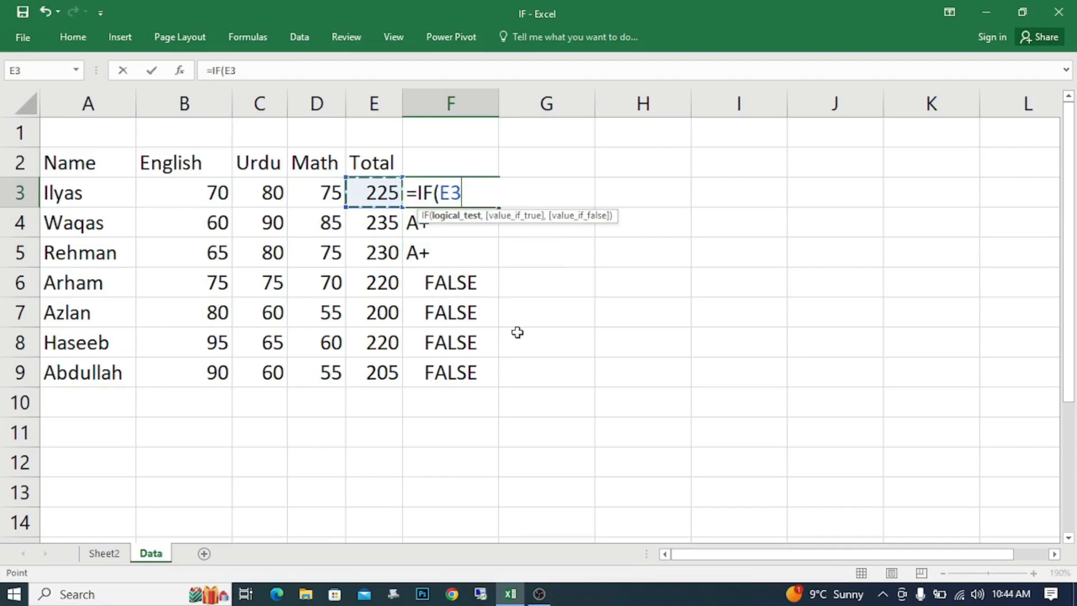
type(",")
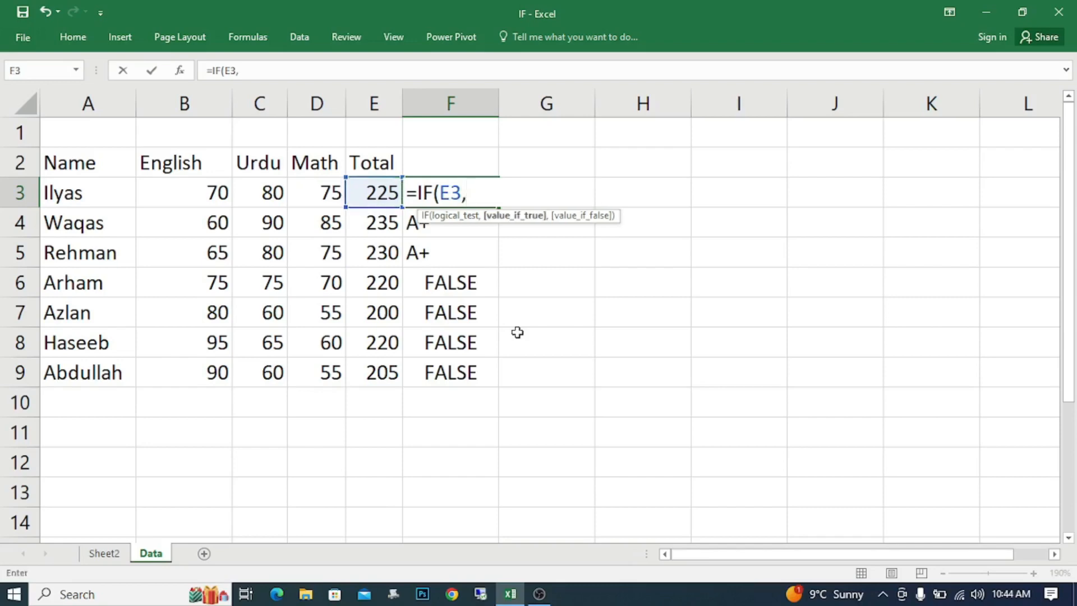
key("BackSpace")
type("<")
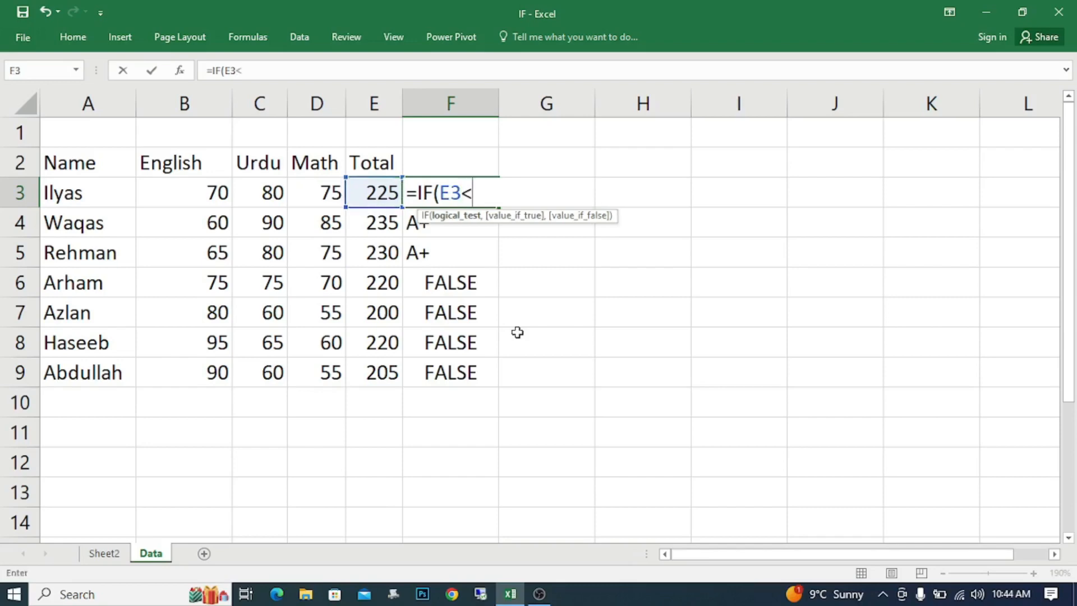
type("200,")
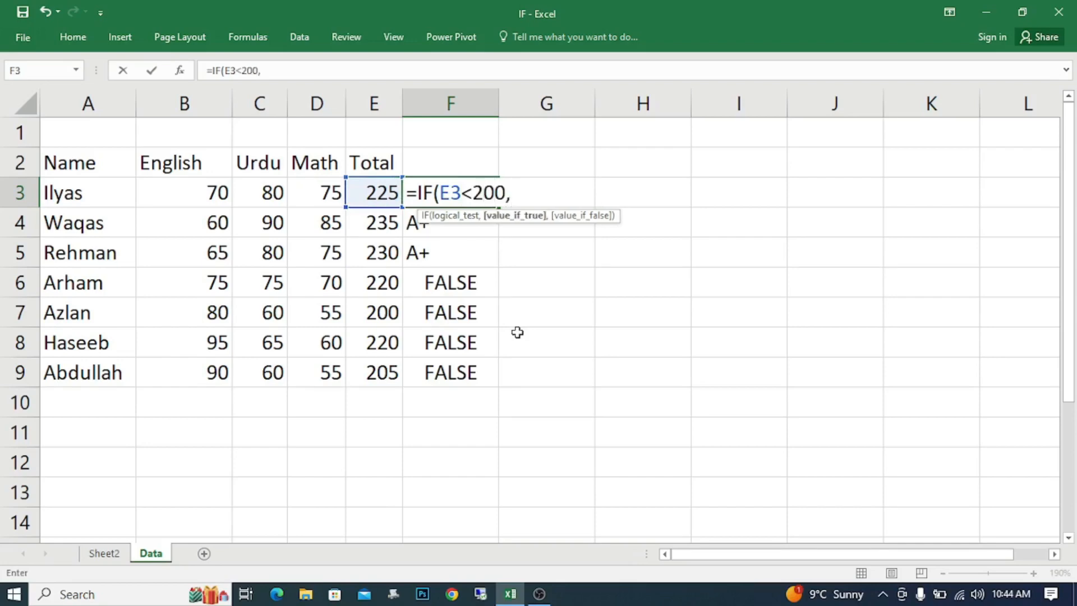
type("\"C+\")")
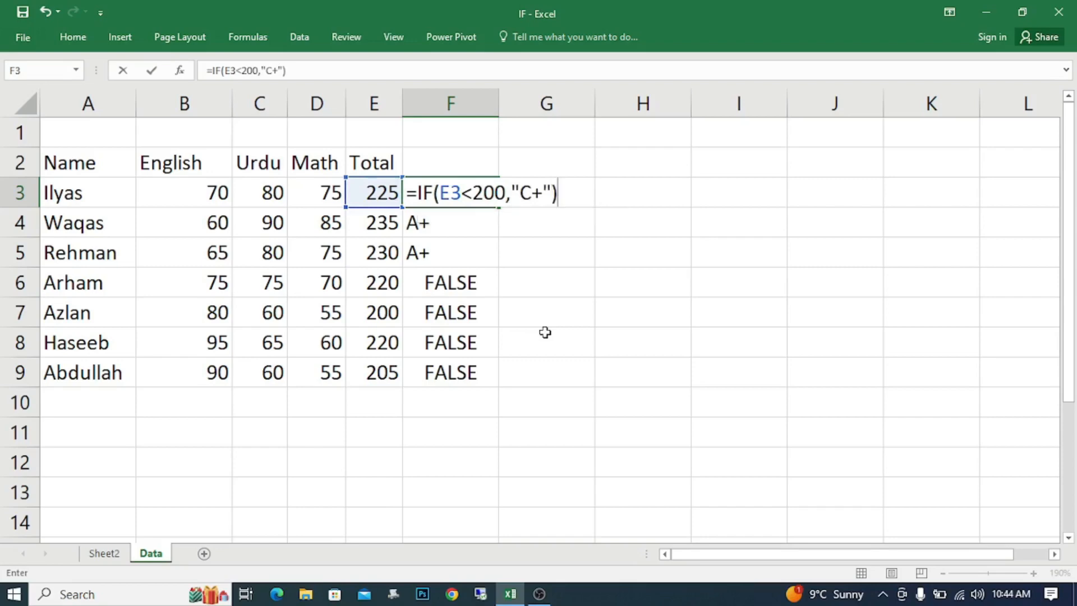
key("Return")
key("Up")
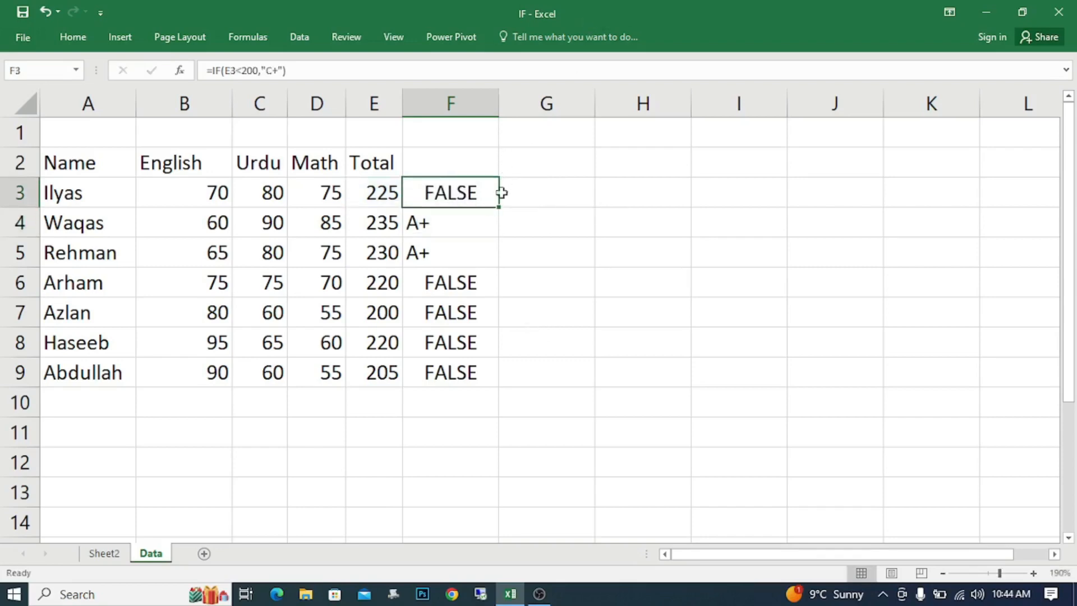
left_click_drag(498, 207, 493, 374)
left_click(447, 343)
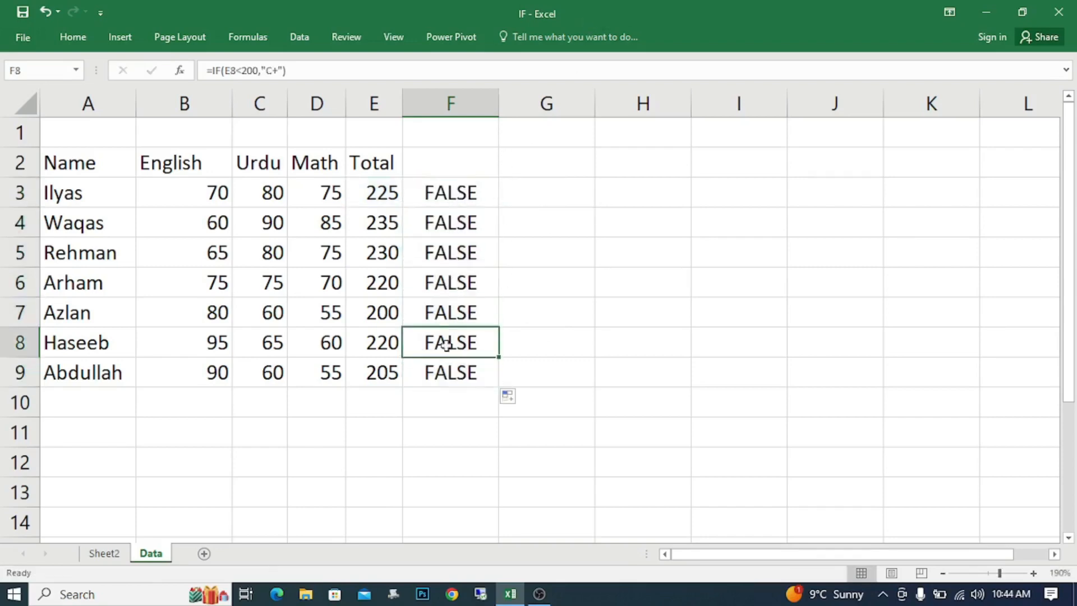
Set the total in E8 to 195 to test the "C+" condition and check the grade in F8
left_click(390, 353)
type("195")
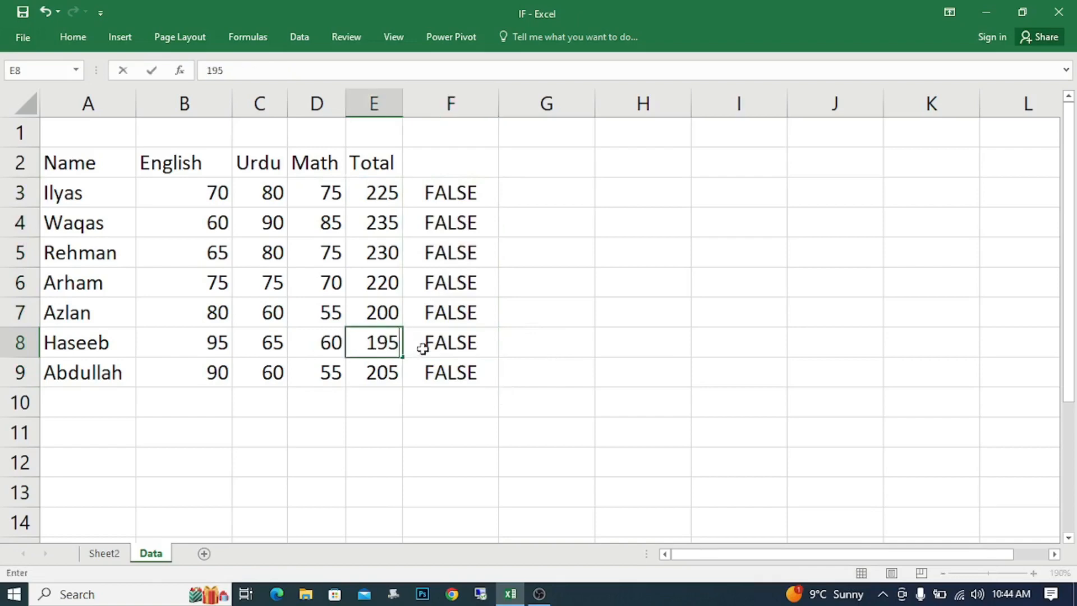
key("Return")
key("Up")
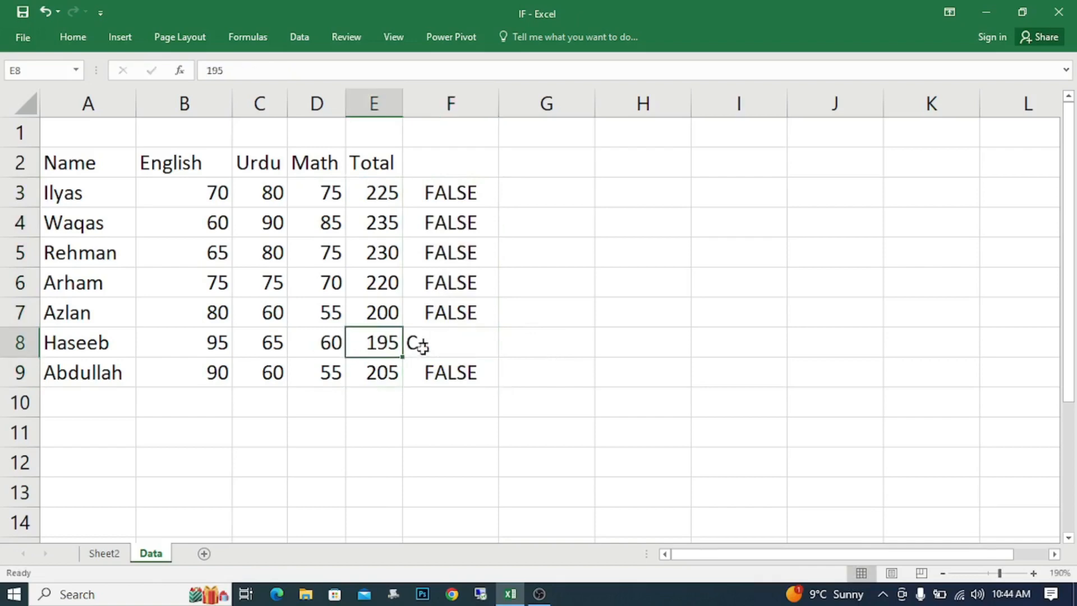
left_click(421, 347)
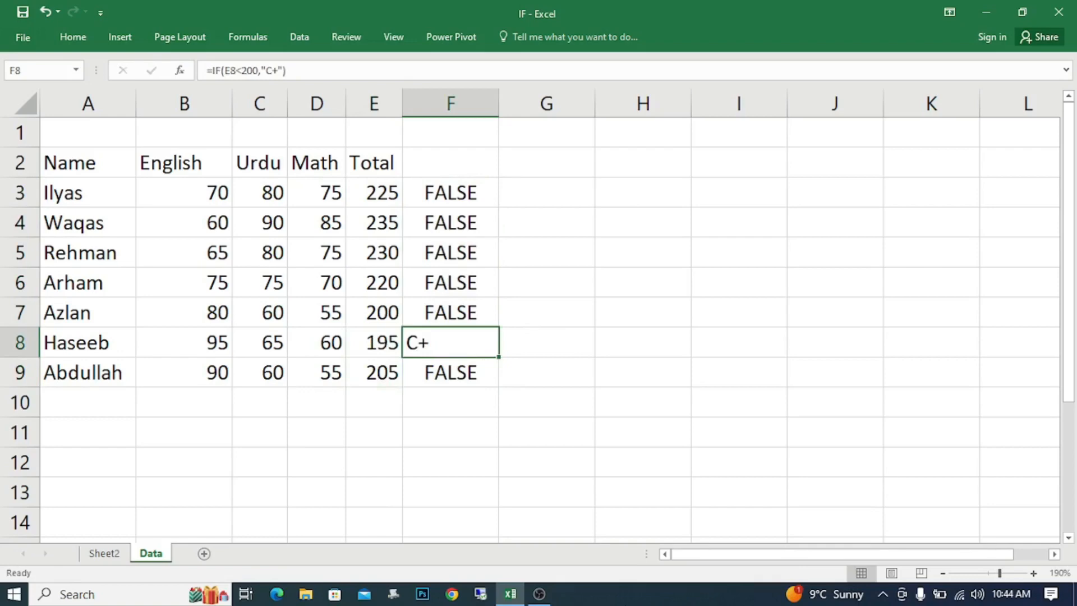
Review the "C+" formula copies in column F, from F9 back up to F3
key("Up")
key("Up")
key("Down")
key("Down")
key("F2")
key("Return")
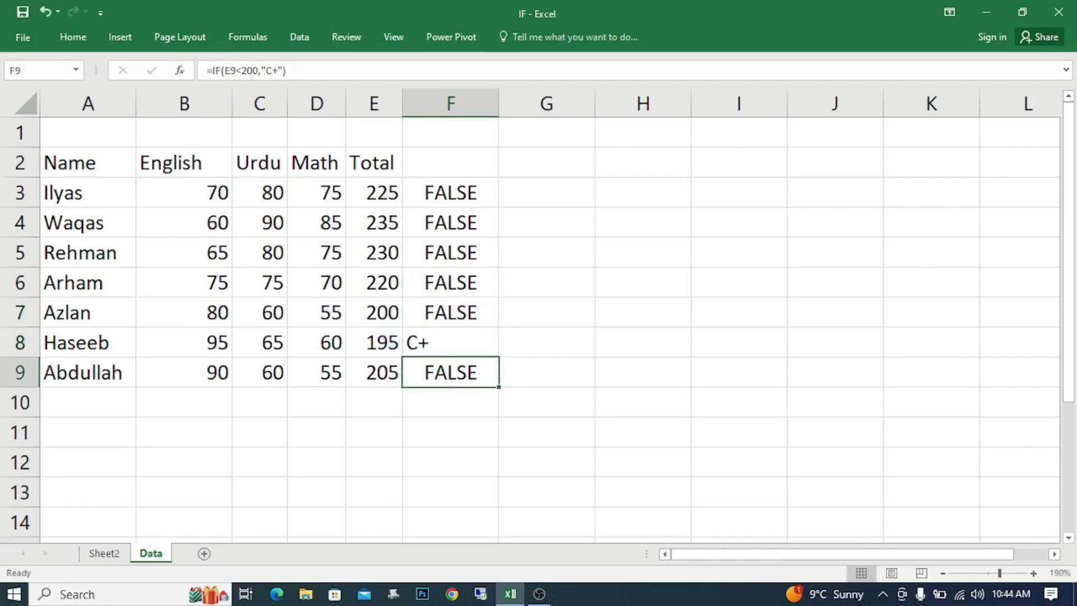
key("Up")
key("Up")
key("Up")
key("Up")
key("Up")
key("Up")
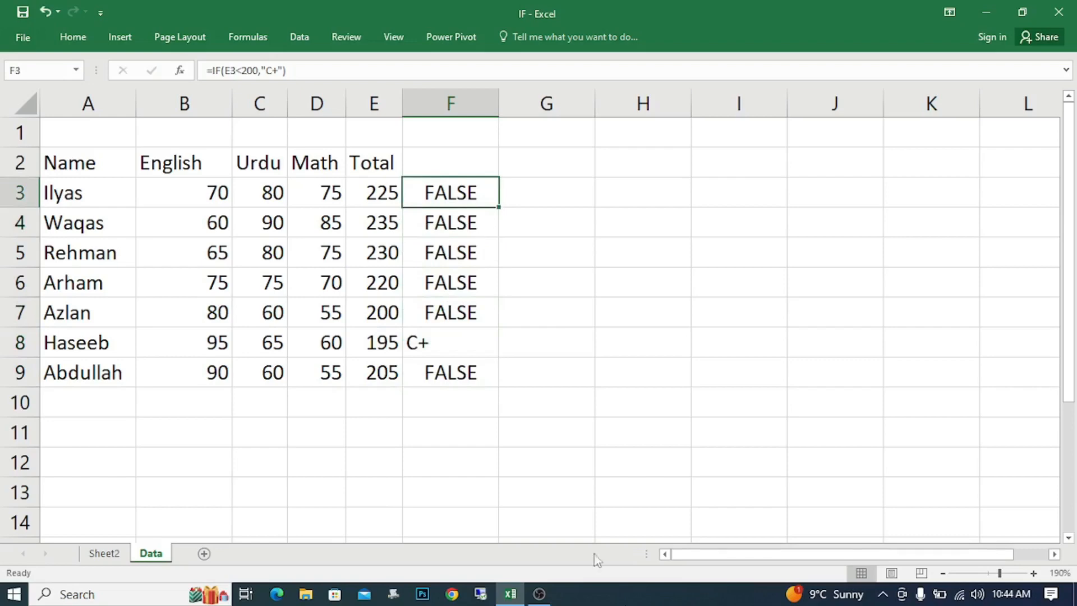
Set the total in E8 to 200 and clear the contents of column F
left_click(382, 343)
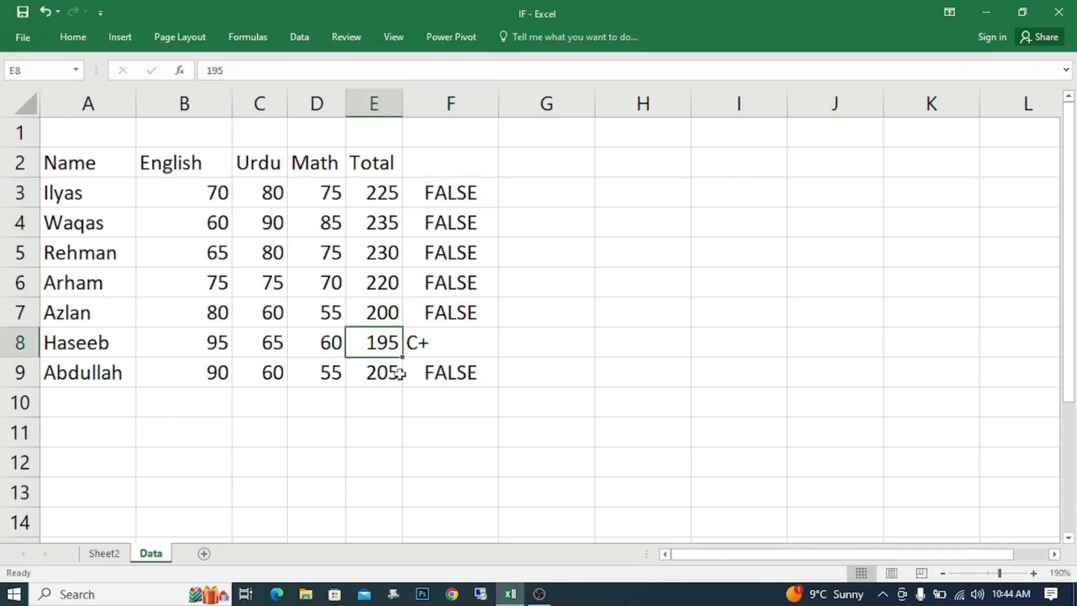
type("200")
key("Return")
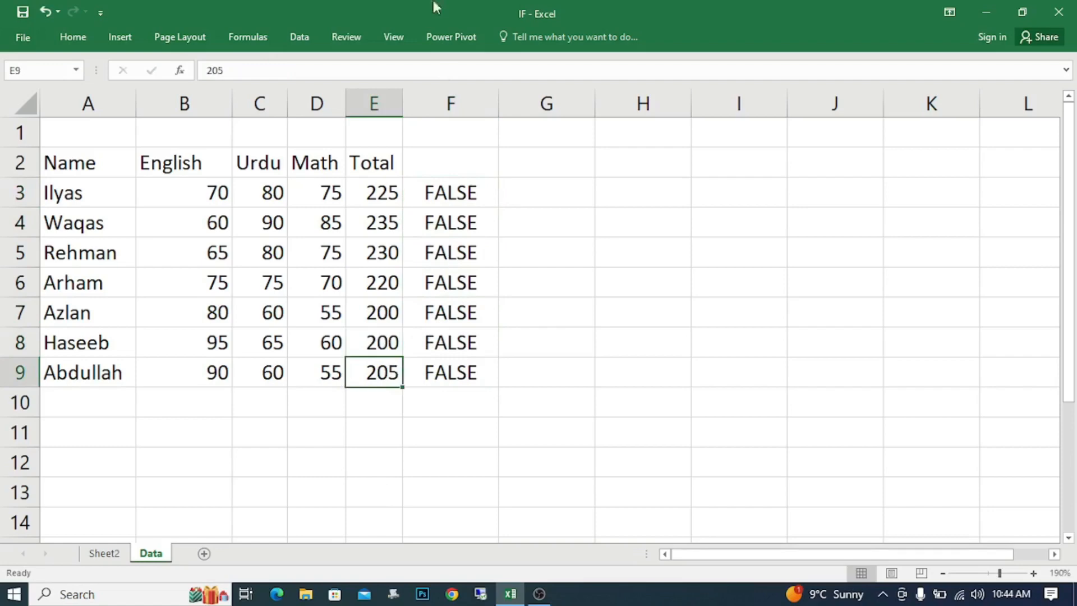
left_click(450, 102)
key("Delete")
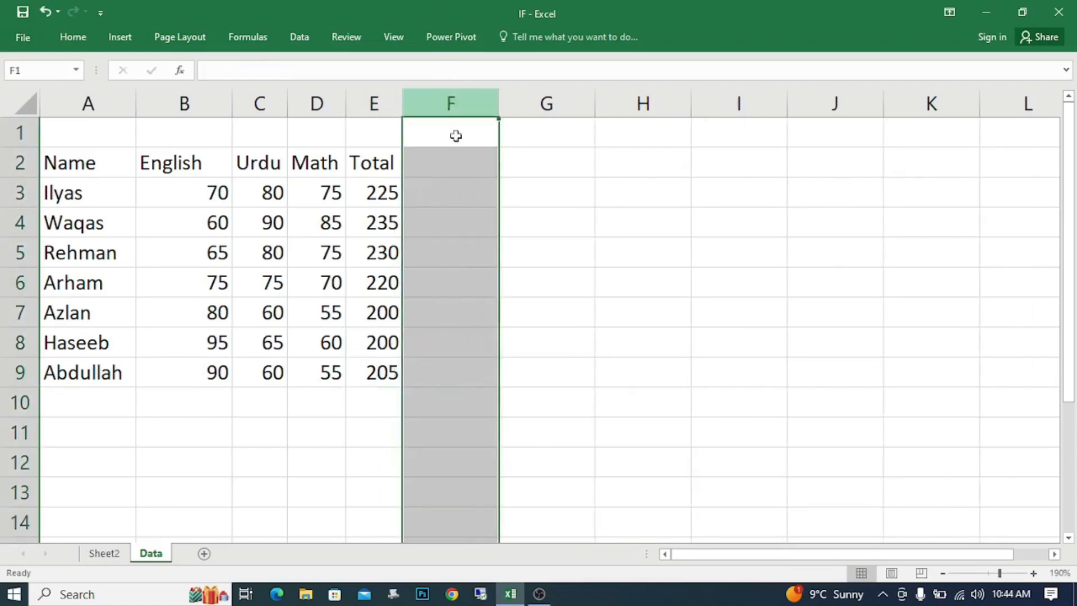
Start a formula in F3 with an IF that returns "A+" when E3 is at least 230
left_click(436, 200)
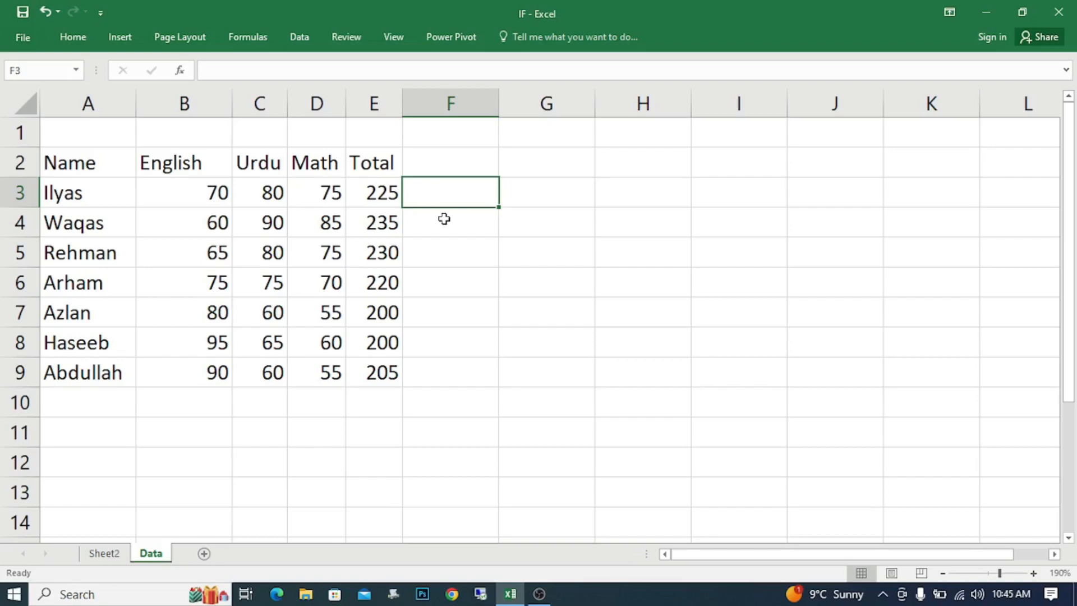
type("=IF(")
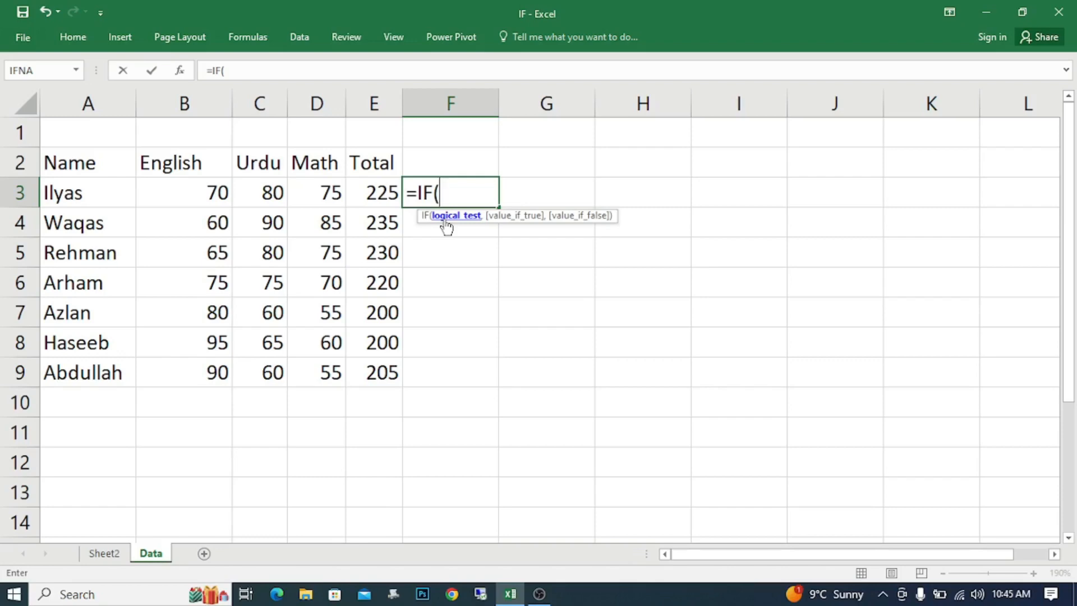
key("Left")
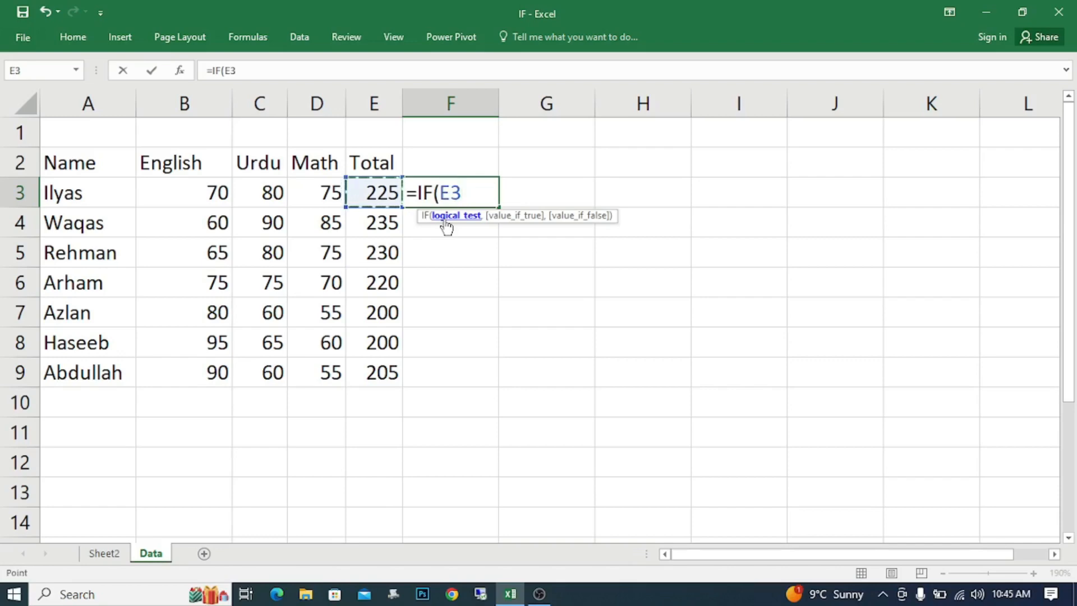
type(">=230")
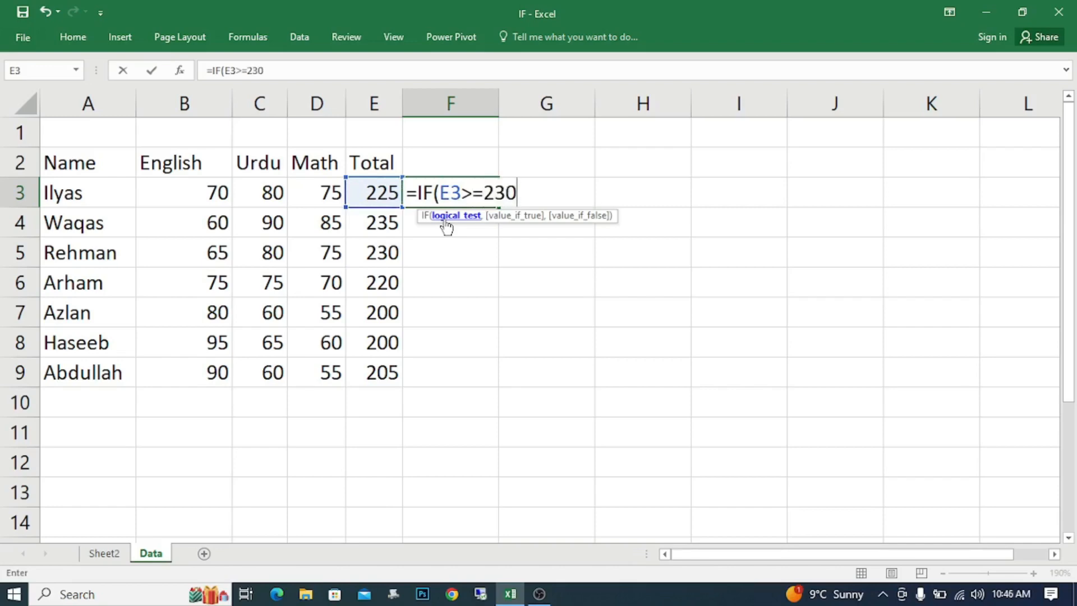
type(",\"A+")
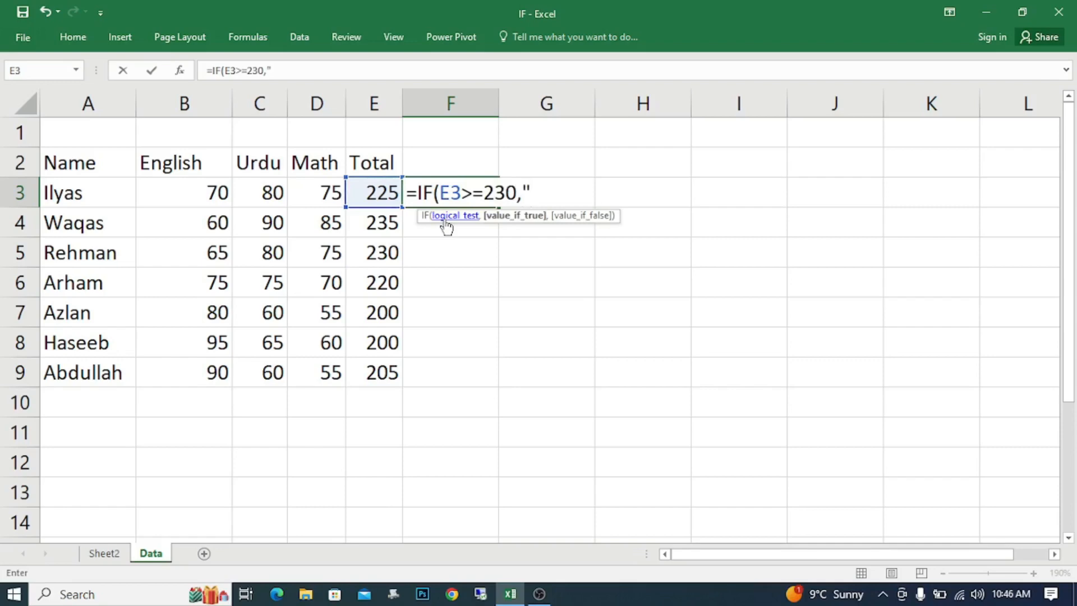
type("\",")
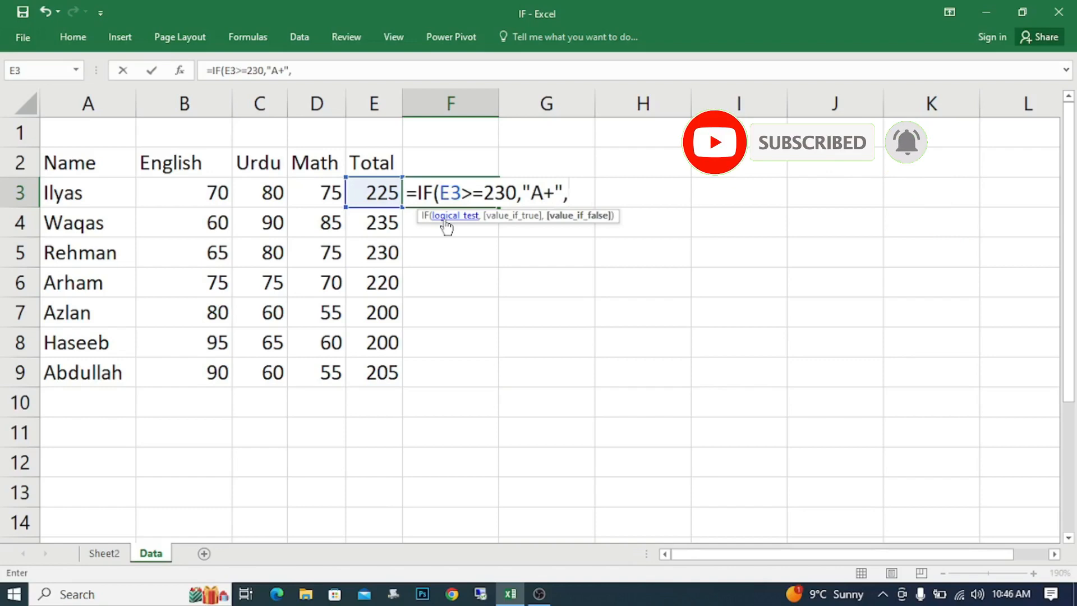
Nest a second IF as the false value, returning "B+" when E3 is at least 220
type("IF(")
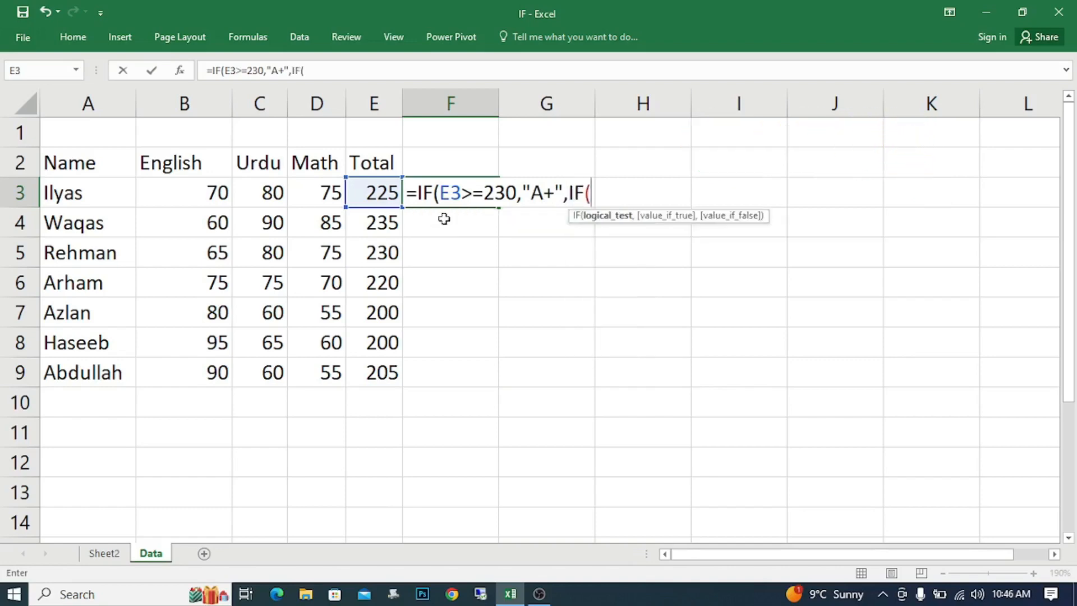
key("Left")
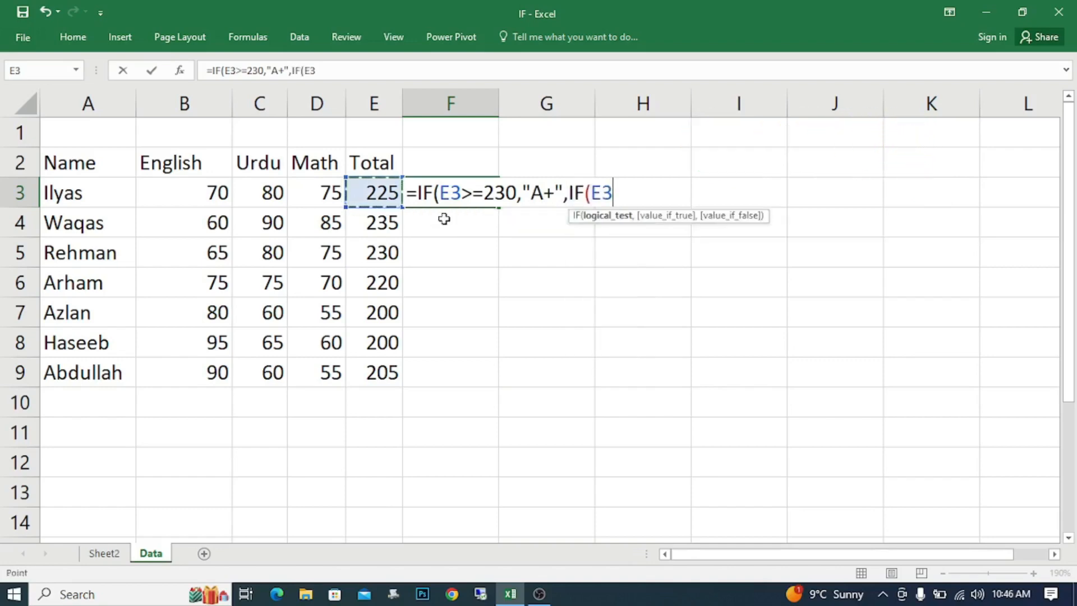
type(">")
type("=")
type(",22")
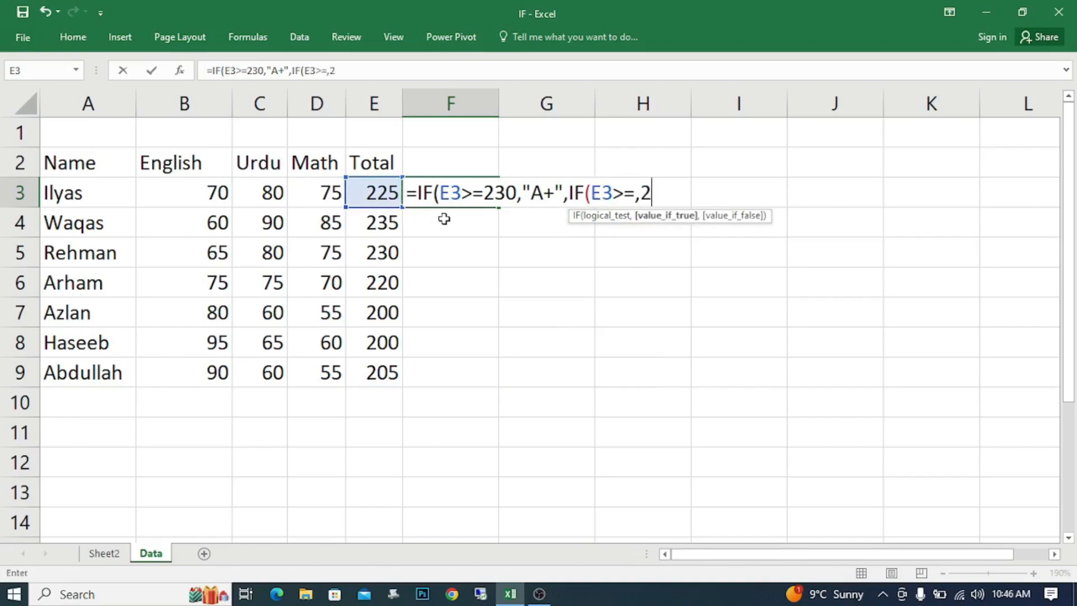
key("BackSpace")
key("BackSpace")
key("BackSpace")
type("220")
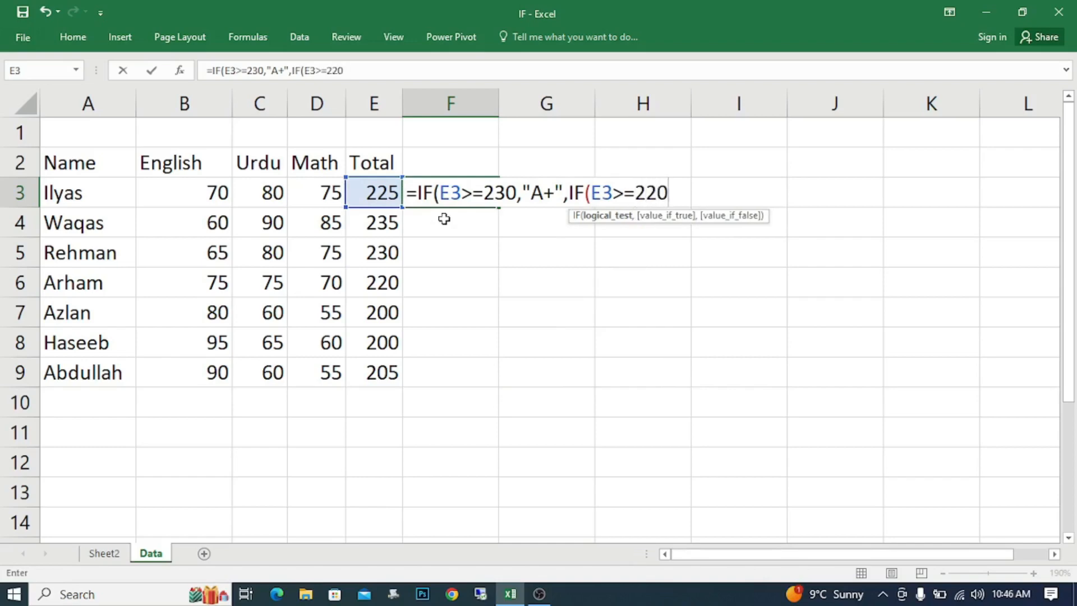
type(",\"")
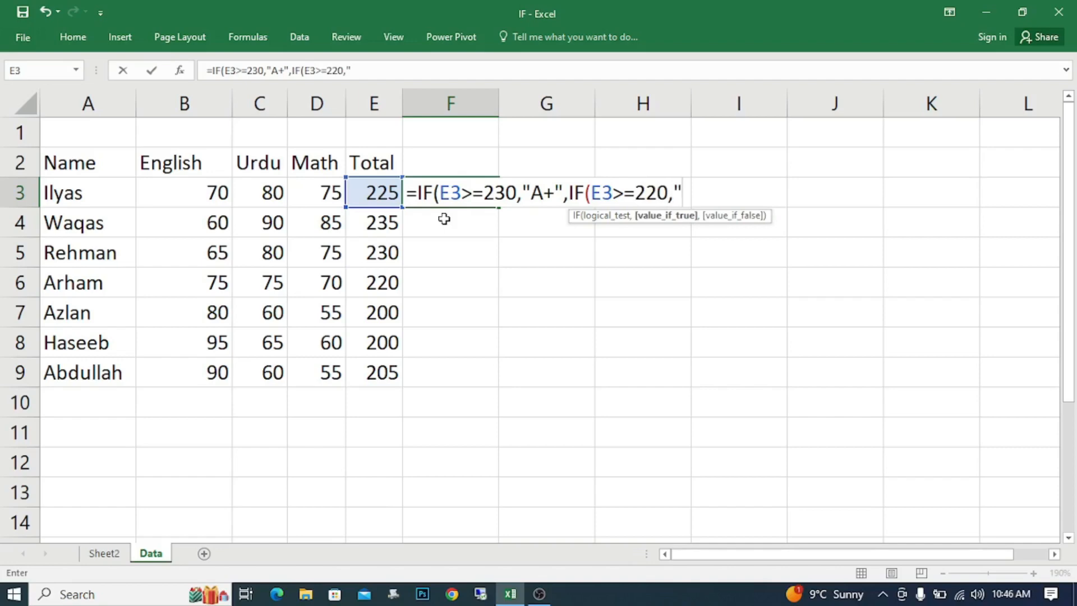
type("B+\",")
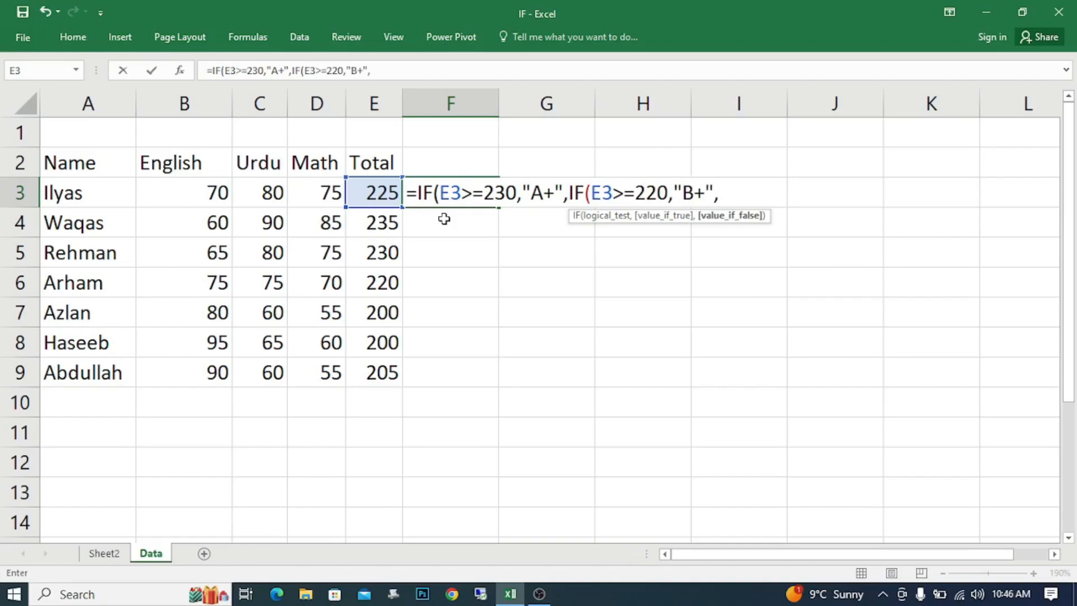
Nest a third IF returning "C+" when E3 is at least 200, and close all three brackets
type("IF(")
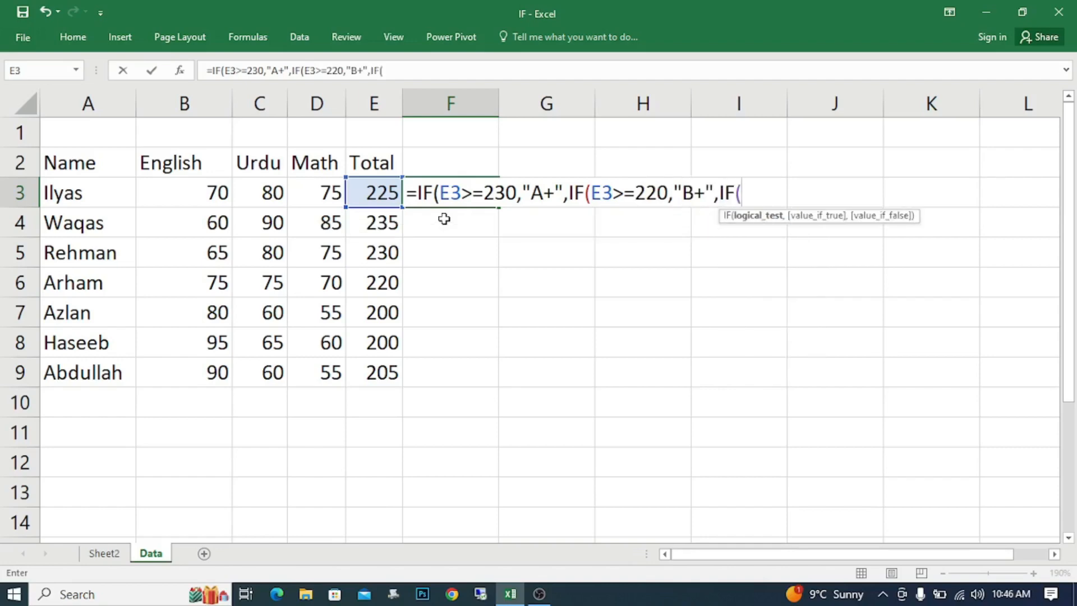
key("Left")
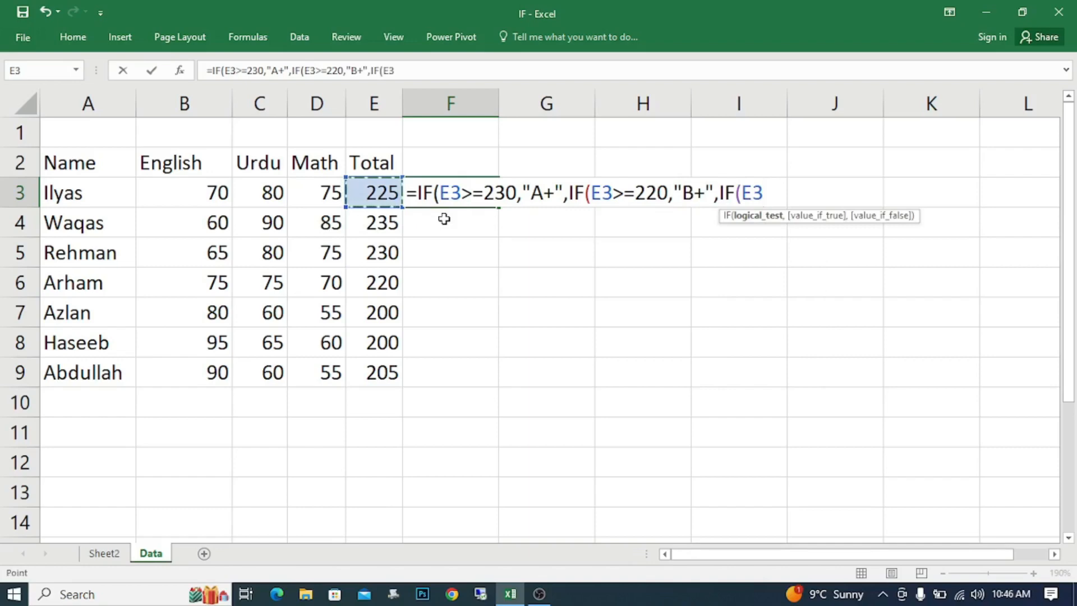
type(">=200,\"")
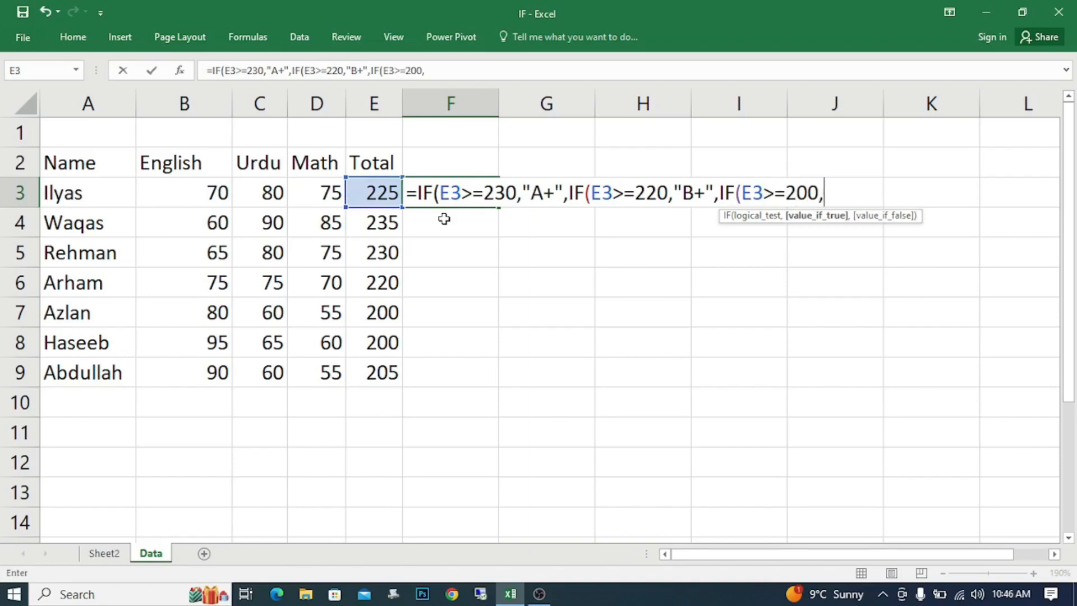
type("C+\")")
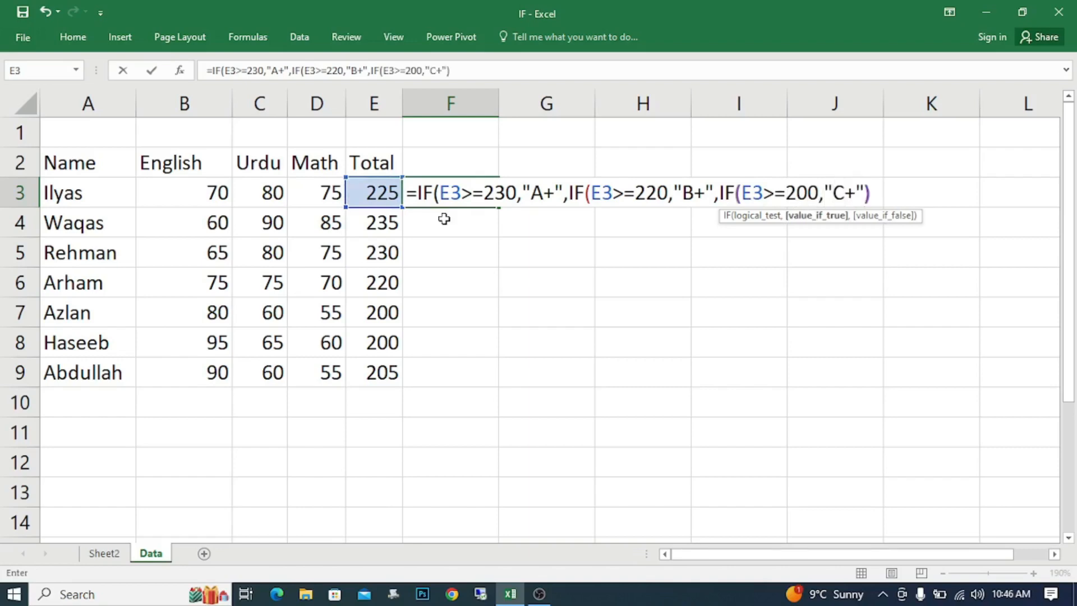
type("))")
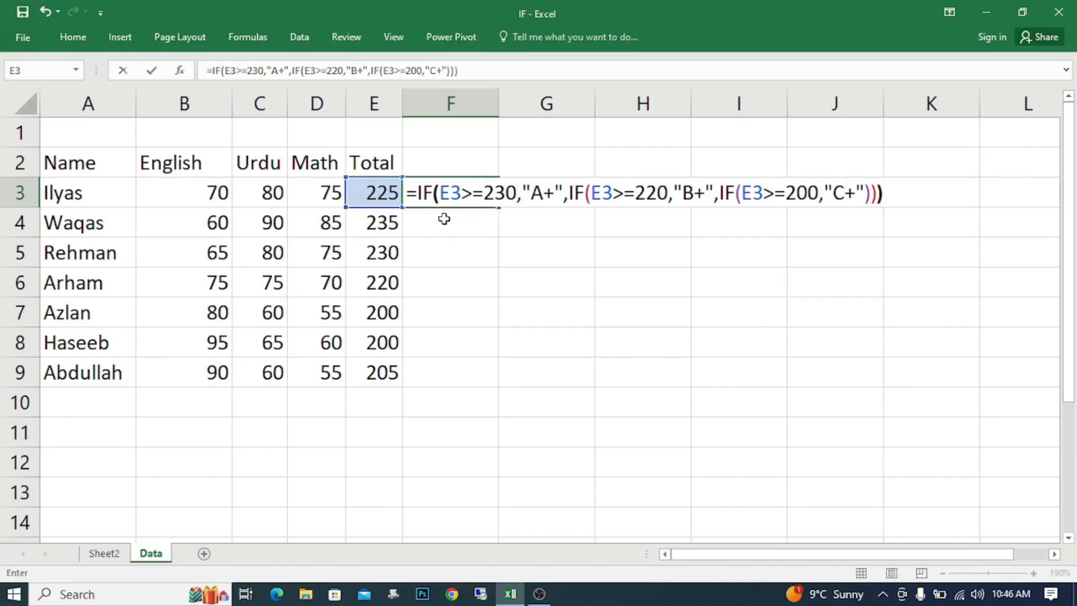
key("BackSpace")
key("BackSpace")
key("BackSpace")
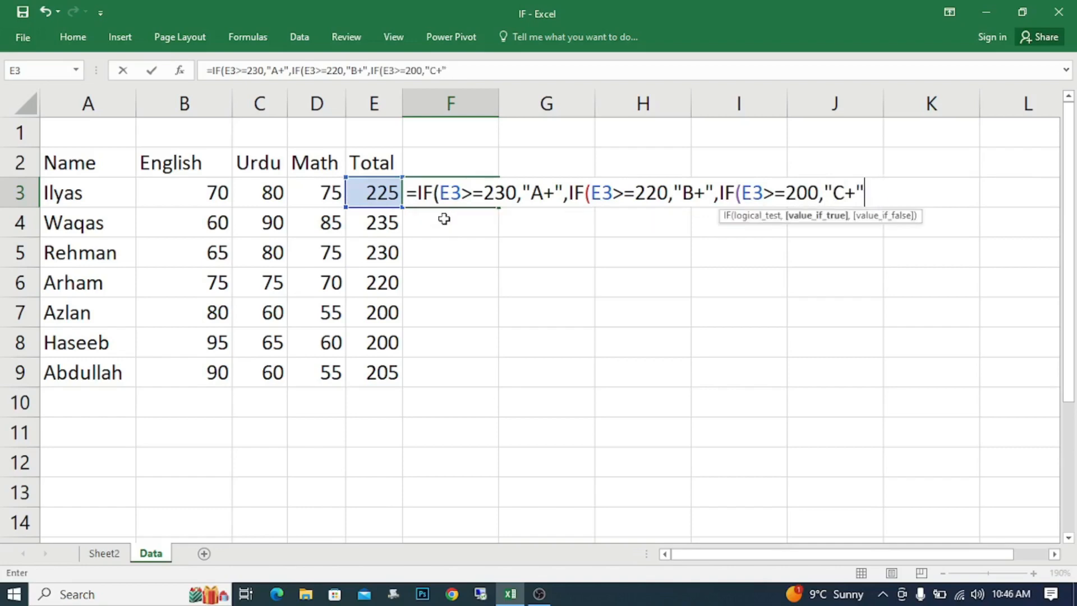
type(")")
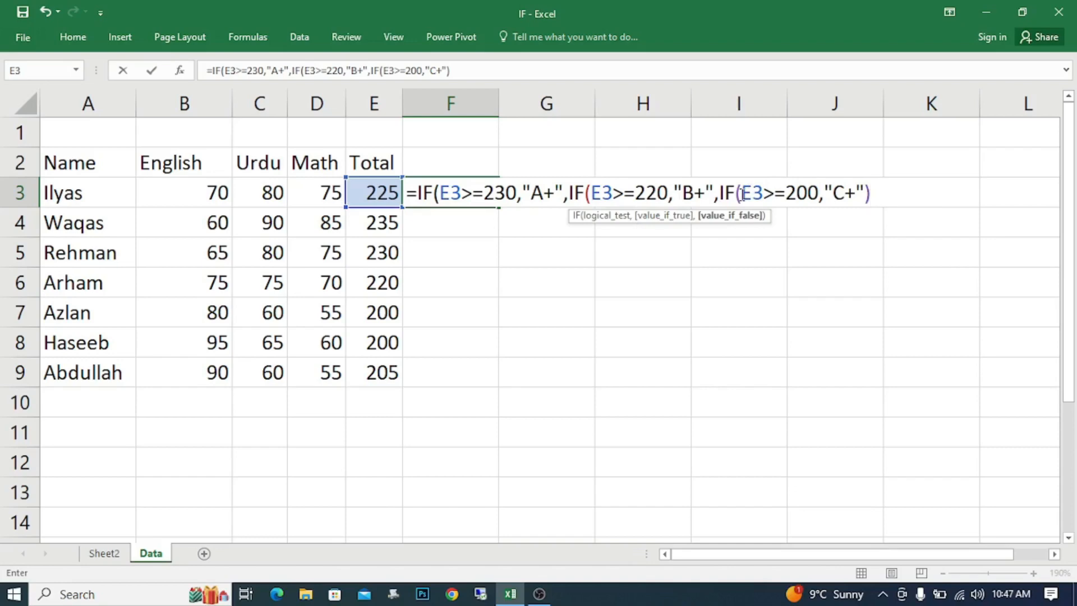
type(")")
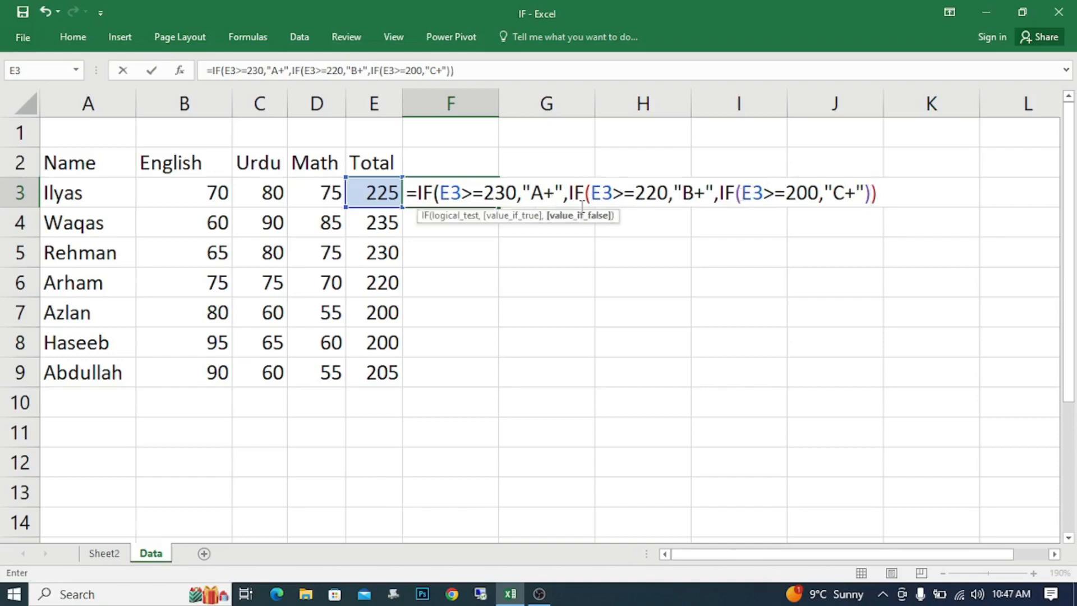
type(")")
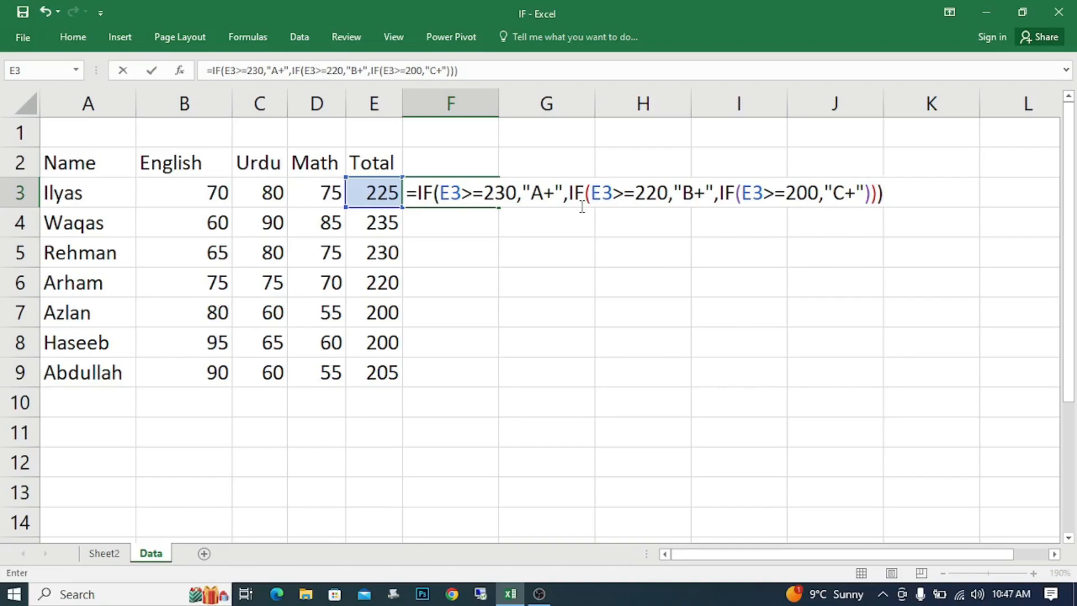
Enter the nested IF formula in F3 and fill it down to F9
key("Return")
left_click(414, 198)
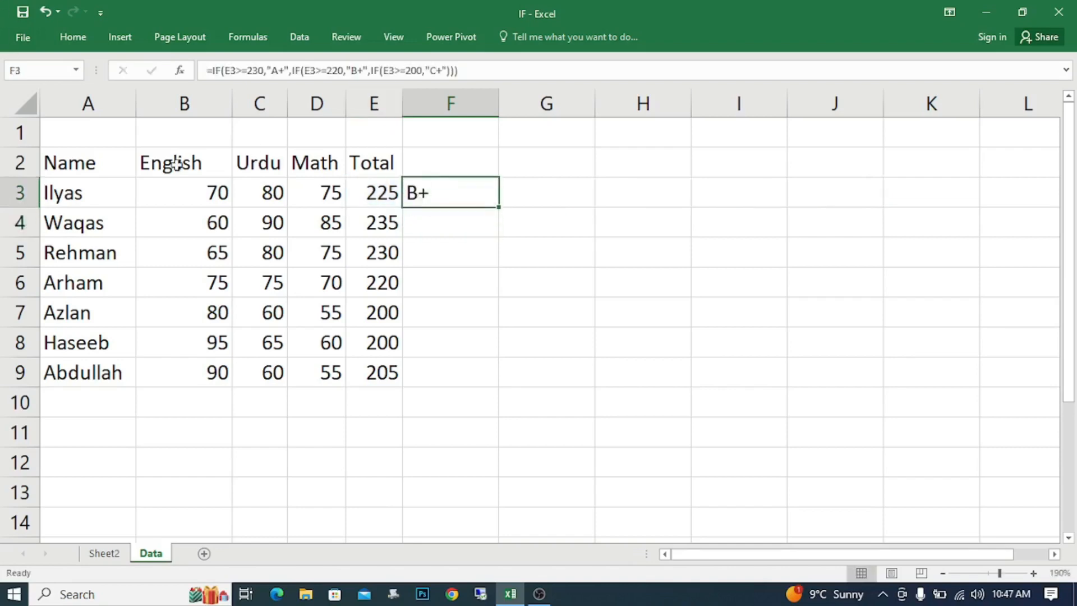
double_click(499, 207)
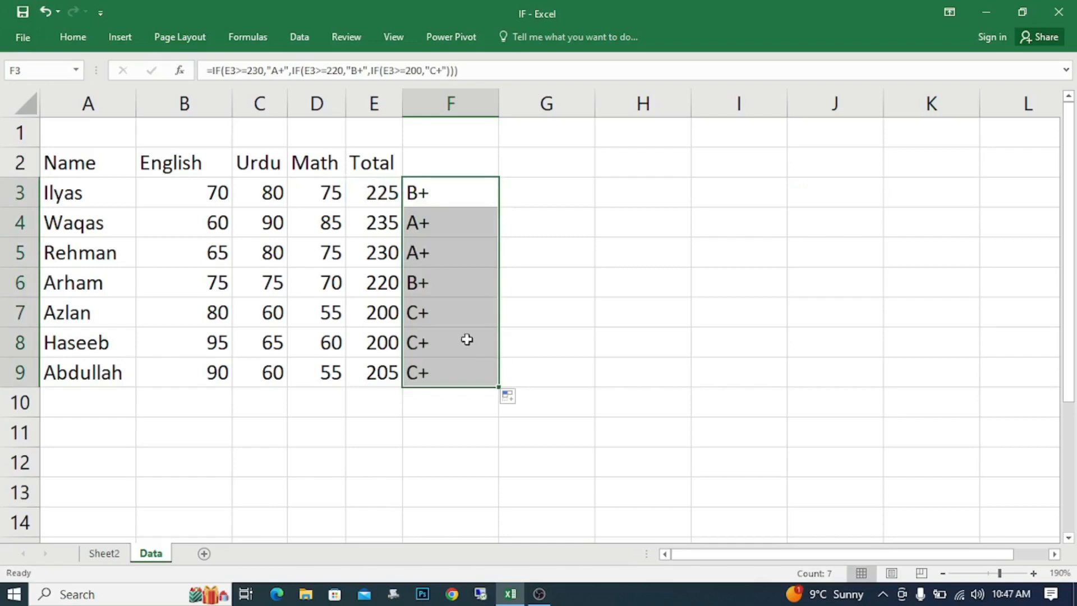
Review the nested IF formula in F3 and its copies further down column F
left_click(455, 321)
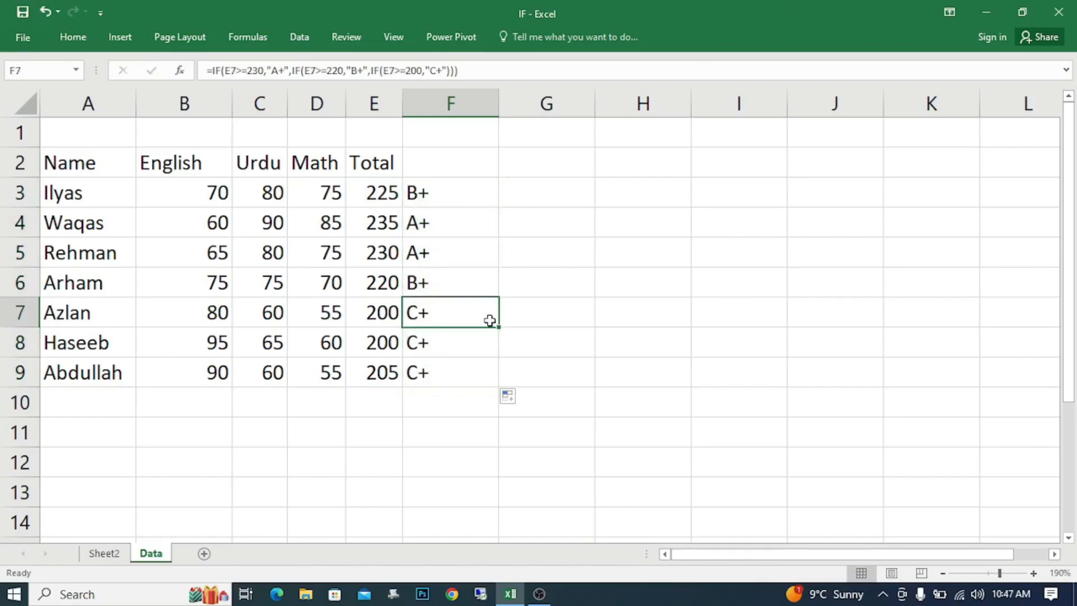
left_click(475, 192)
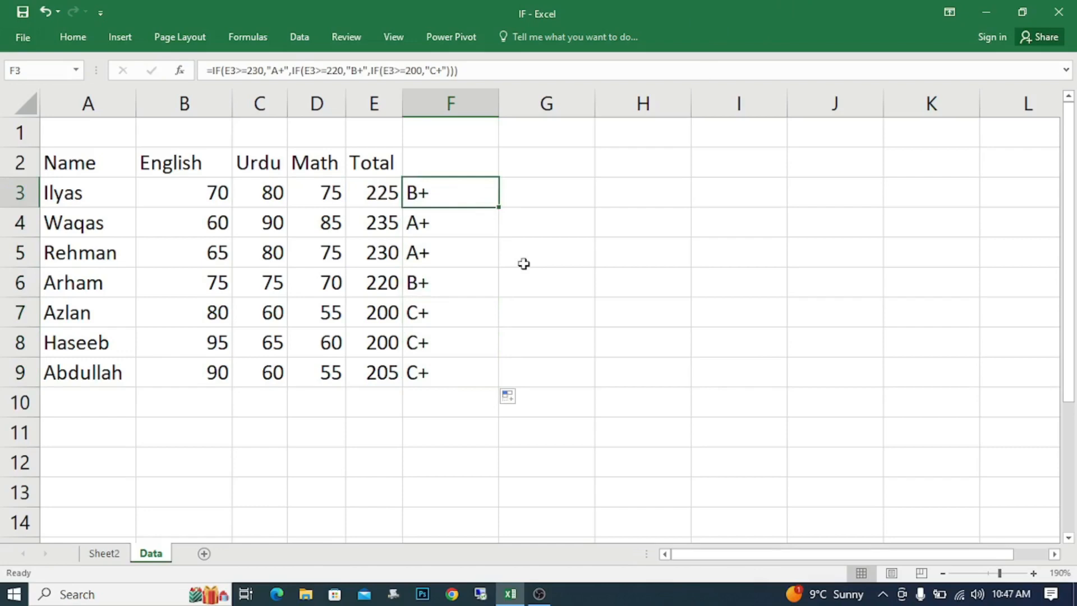
key("F2")
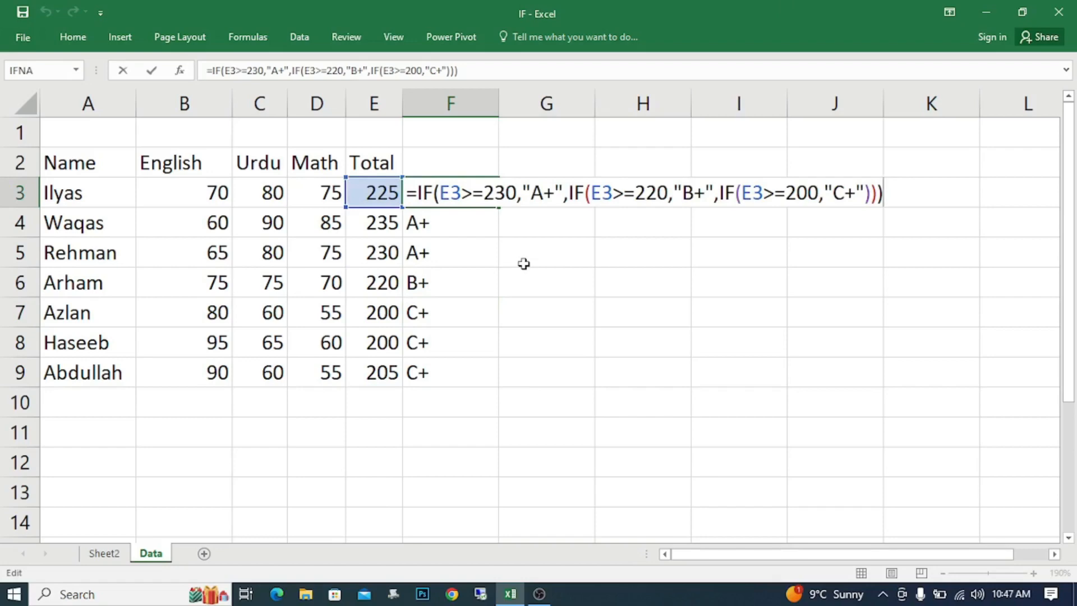
key("Return")
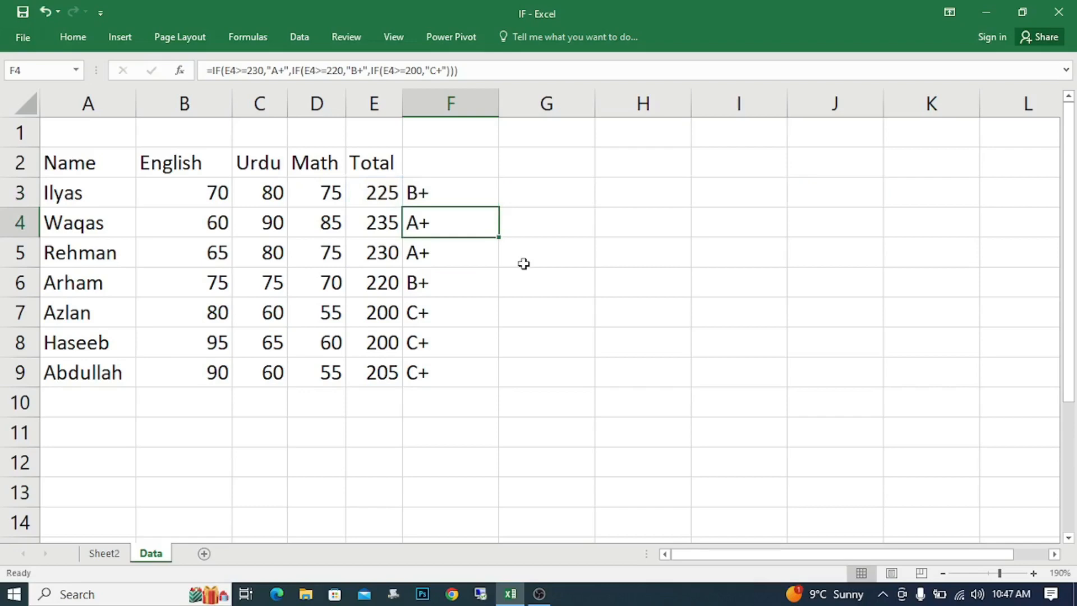
key("Down")
key("Up")
key("Down")
key("Down")
key("Up")
key("Up")
key("Up")
key("F2")
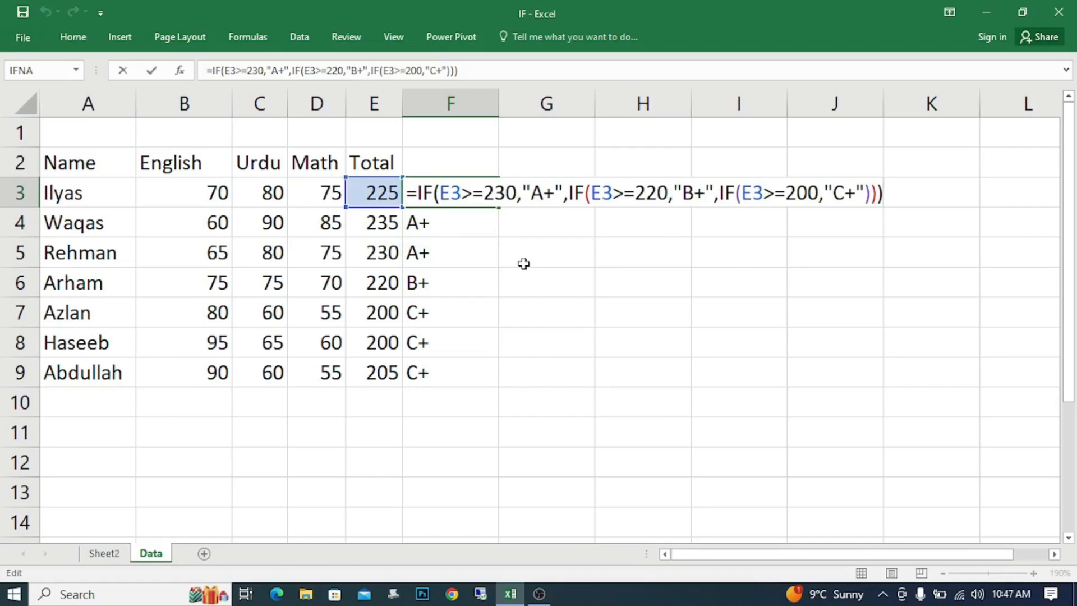
key("Return")
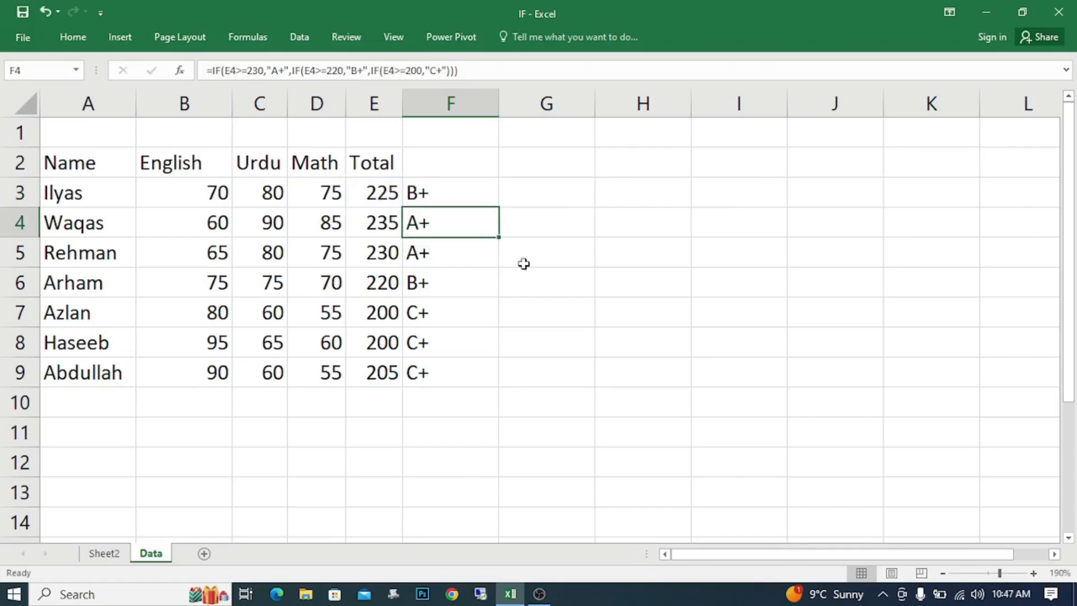
Compare the totals in E3 to E6 with the grades beside them in column F
key("Up")
key("Left")
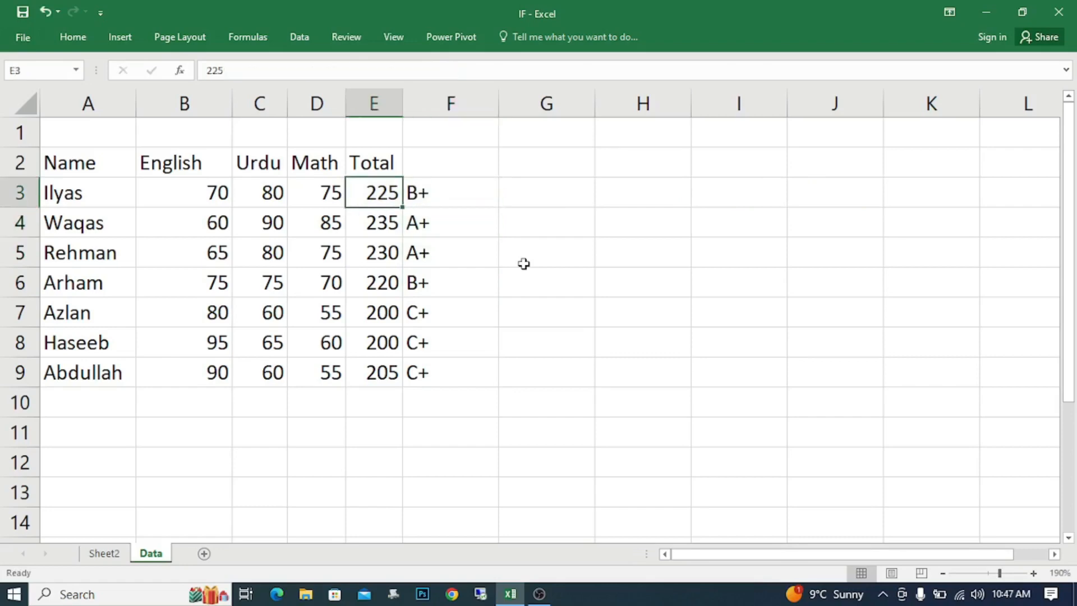
key("Down")
key("Down")
key("Down")
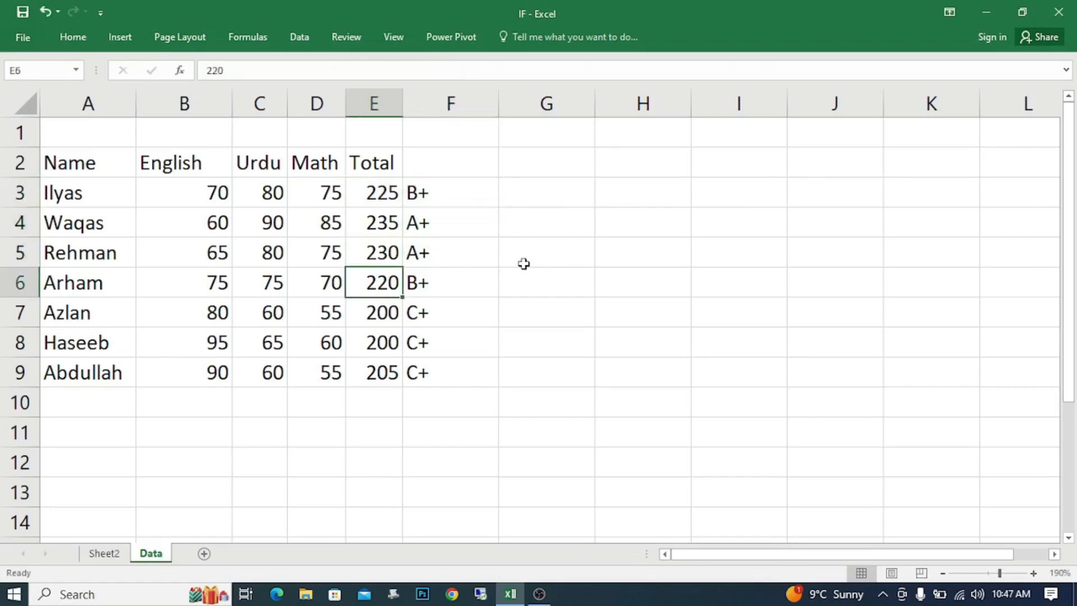
key("Right")
key("Up")
key("Up")
key("Up")
key("Up")
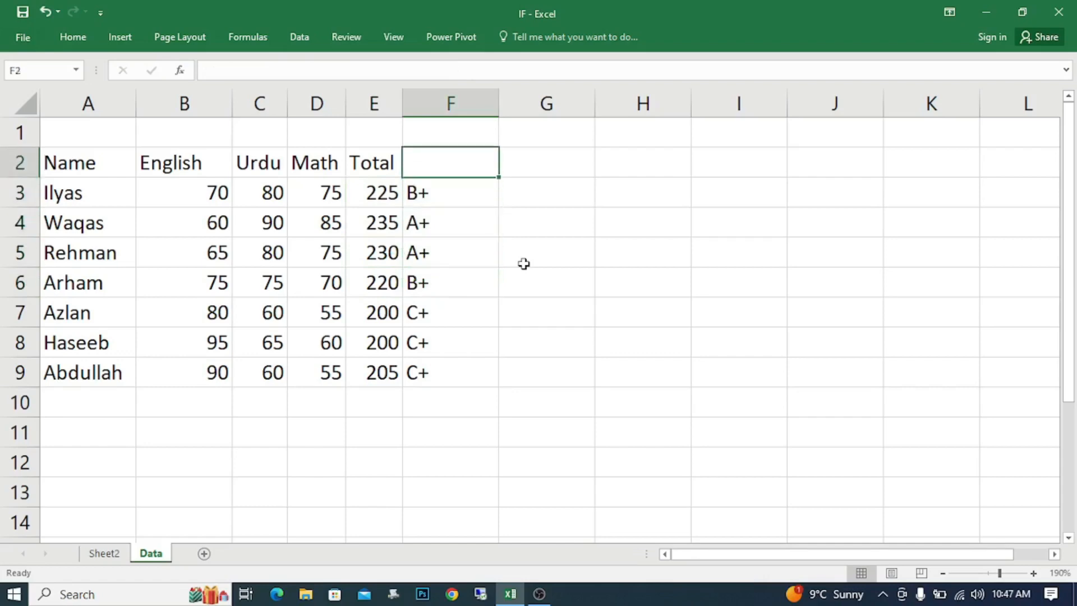
key("Down")
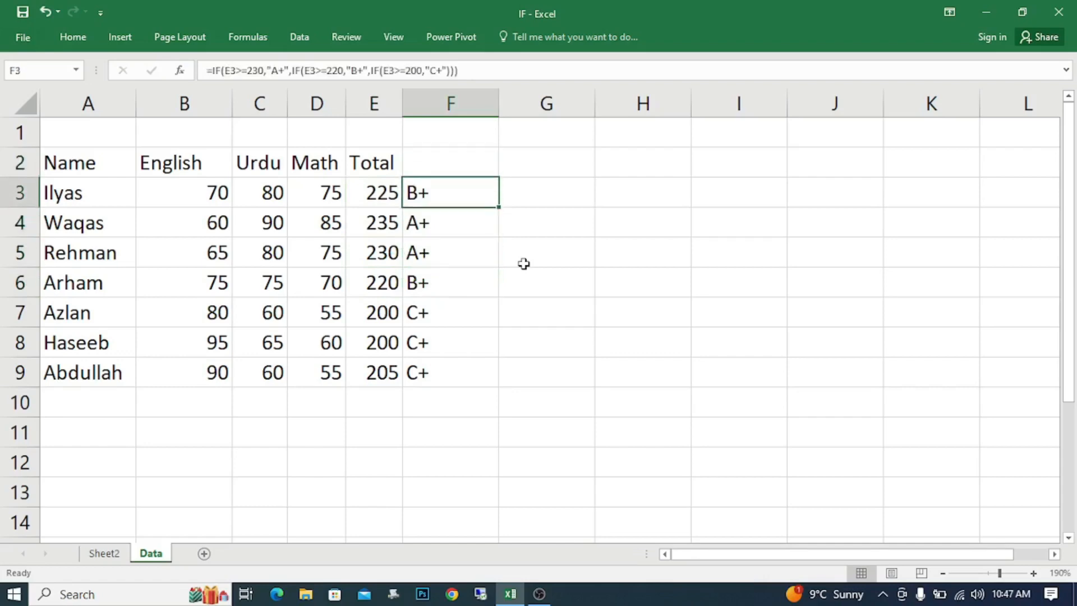
key("shift+Down")
key("shift+Down")
key("shift+Down")
key("shift+Down")
key("shift+Down")
key("shift+Down")
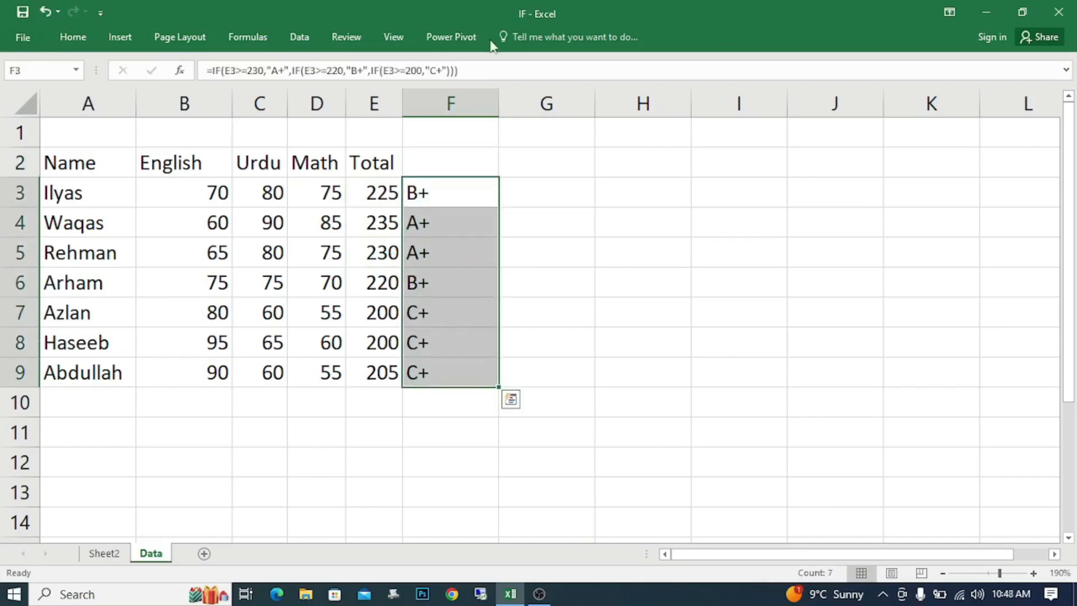
left_click(73, 36)
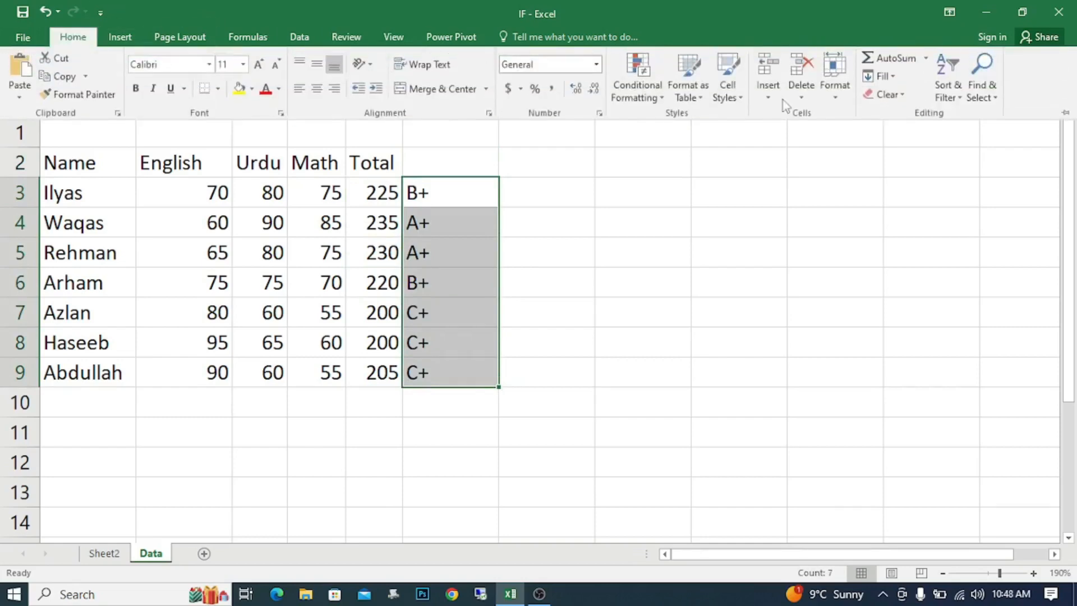
left_click(653, 102)
mouse_move(707, 194)
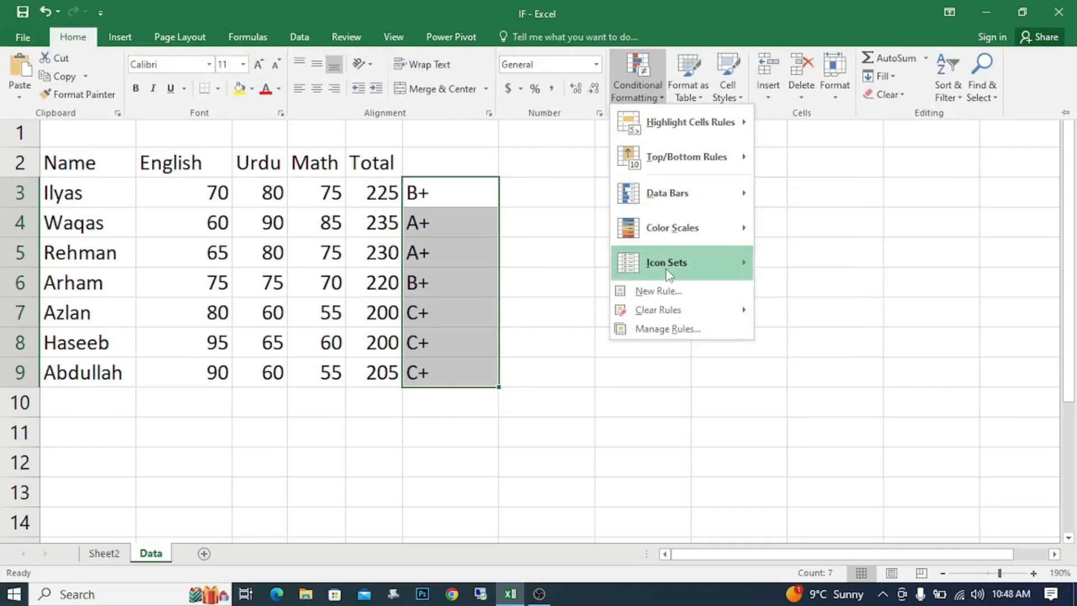
left_click(526, 432)
left_click(453, 194)
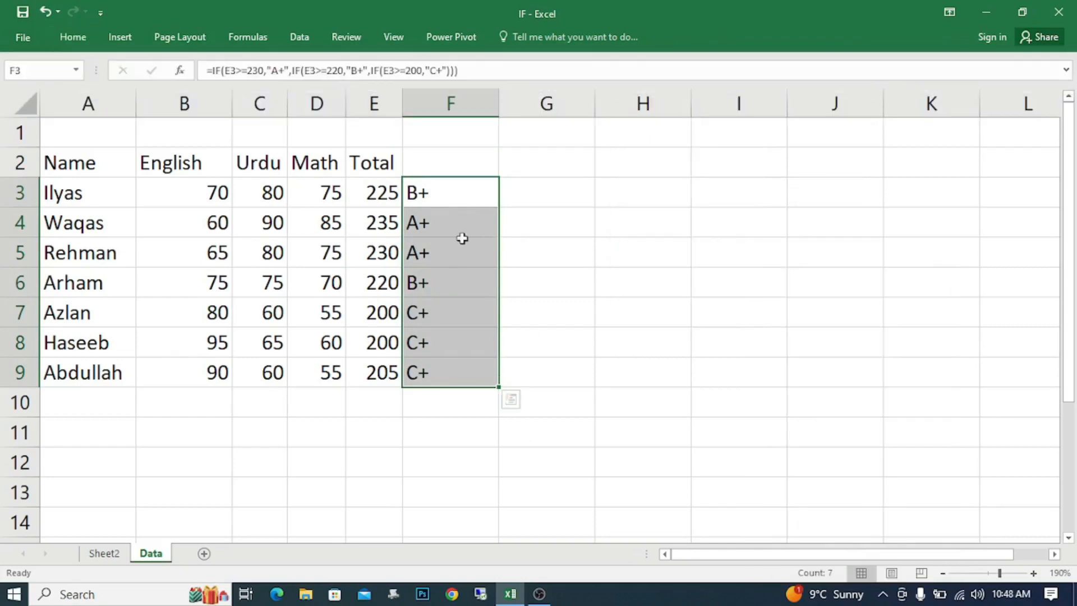
Review the nested IF formulas in F4 and F5 and the cell references they use
left_click(463, 235)
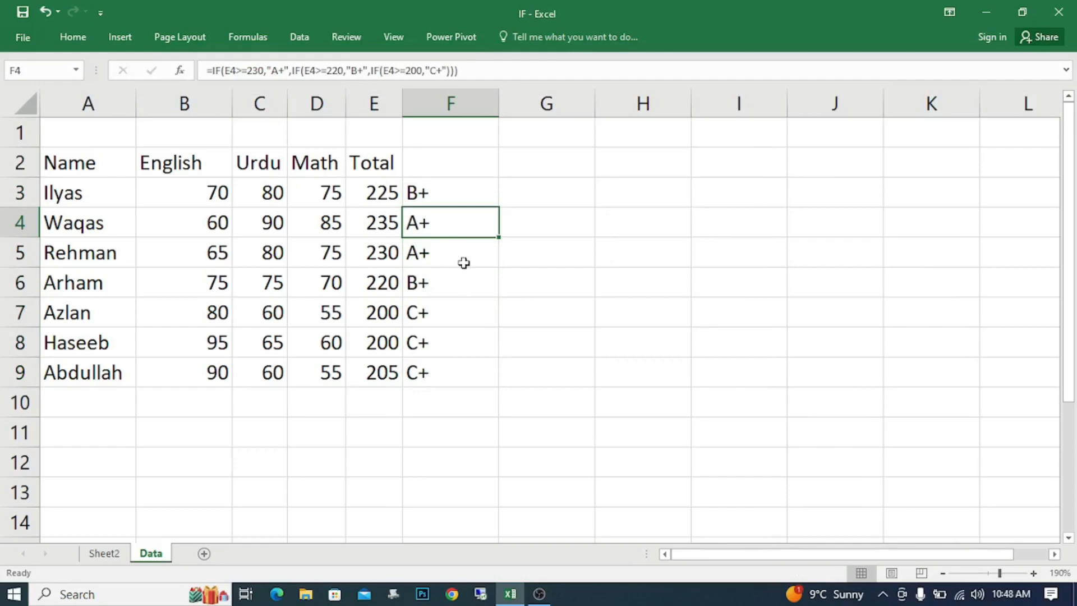
key("F2")
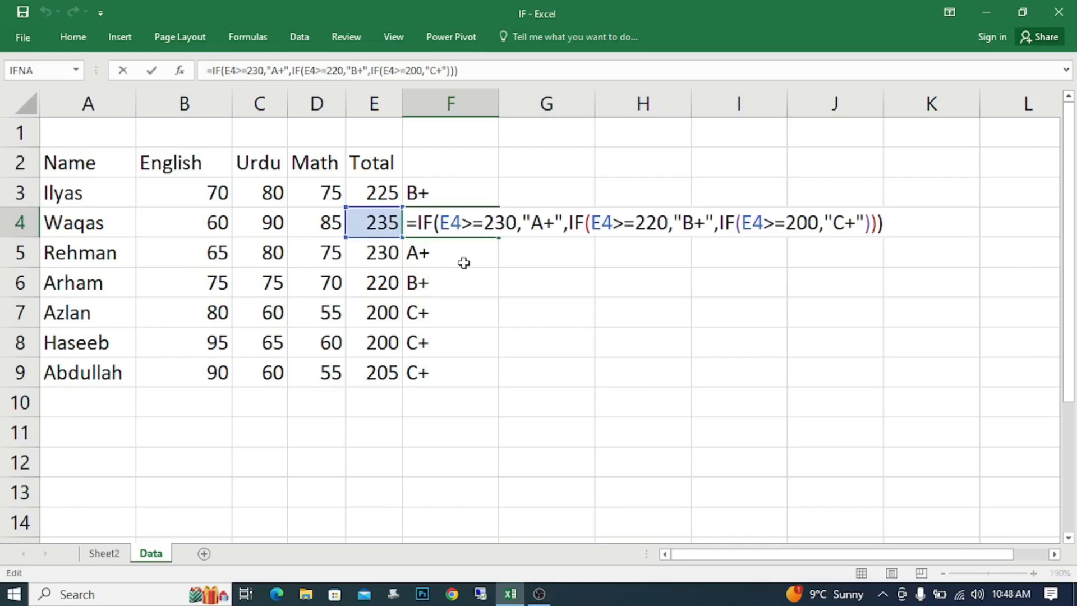
key("Return")
key("F2")
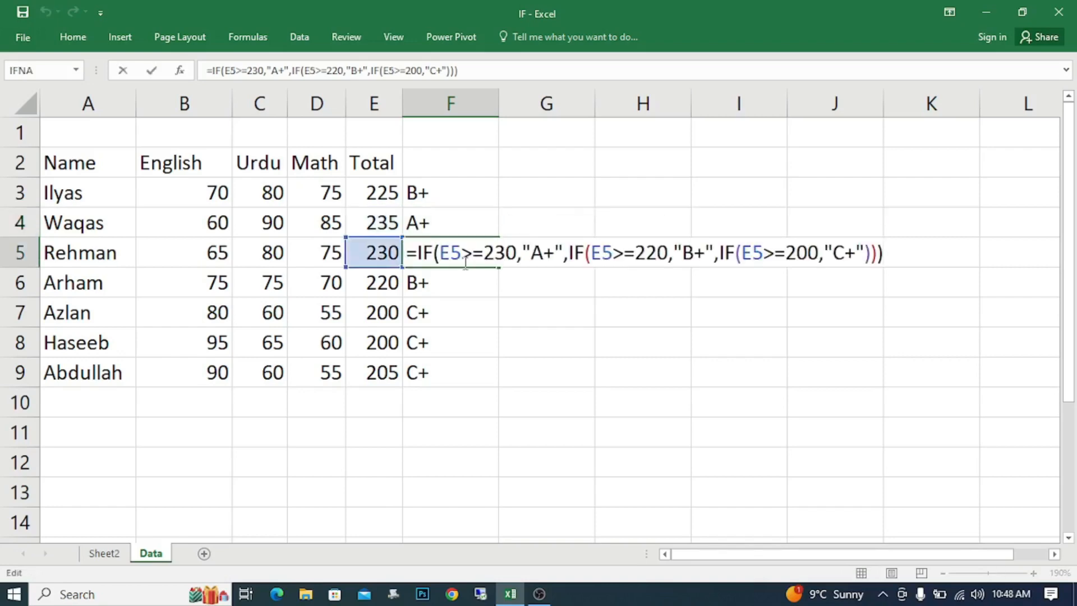
key("Return")
key("Up")
key("Up")
key("Up")
key("Up")
key("Up")
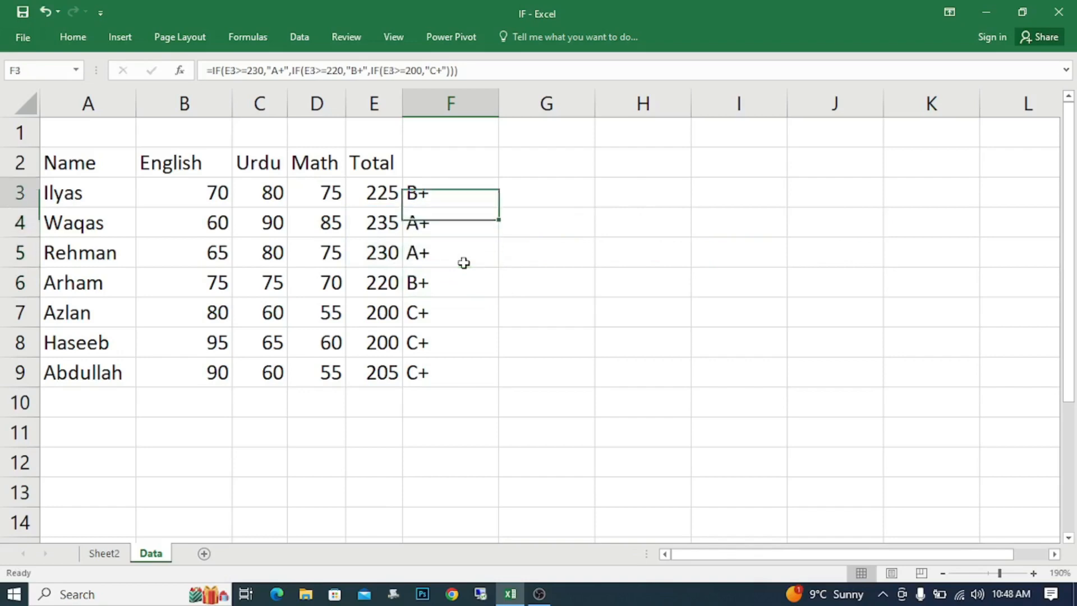
key("Down")
key("Down")
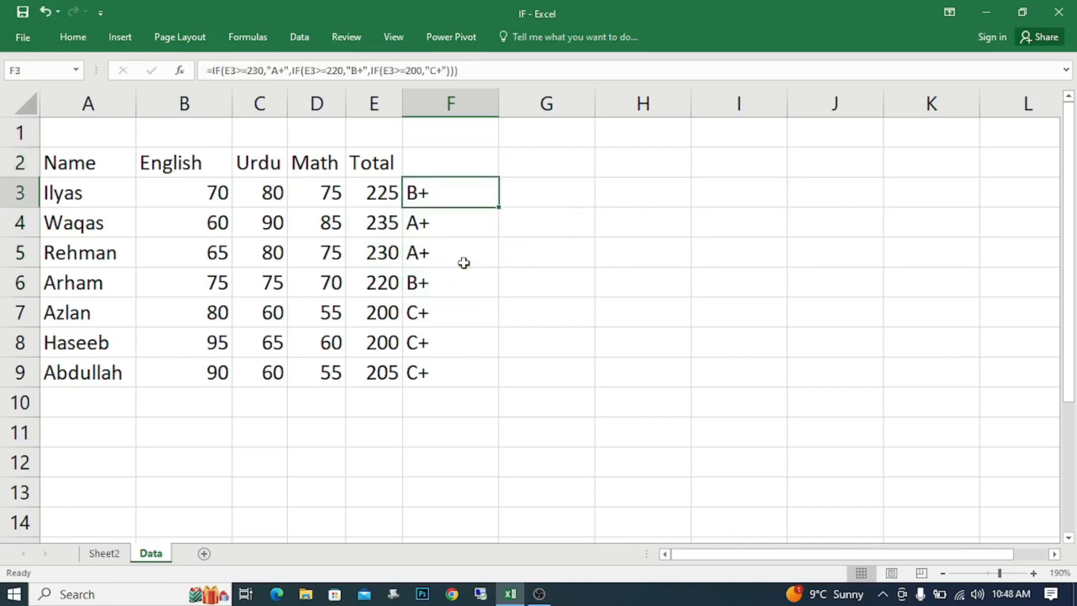
Clear all the grade formulas from column F
left_click(451, 97)
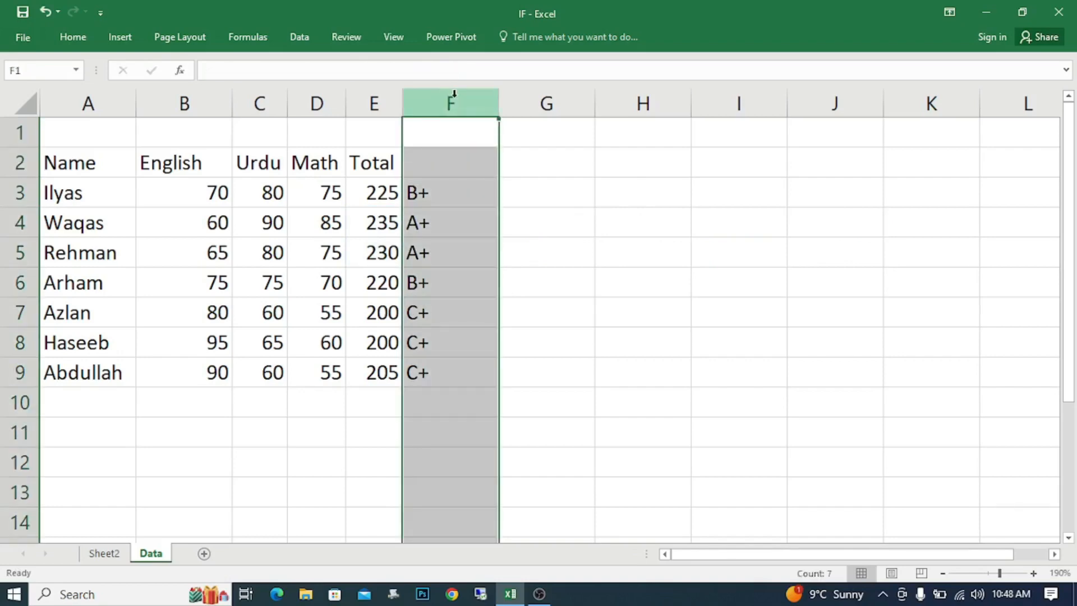
key("Delete")
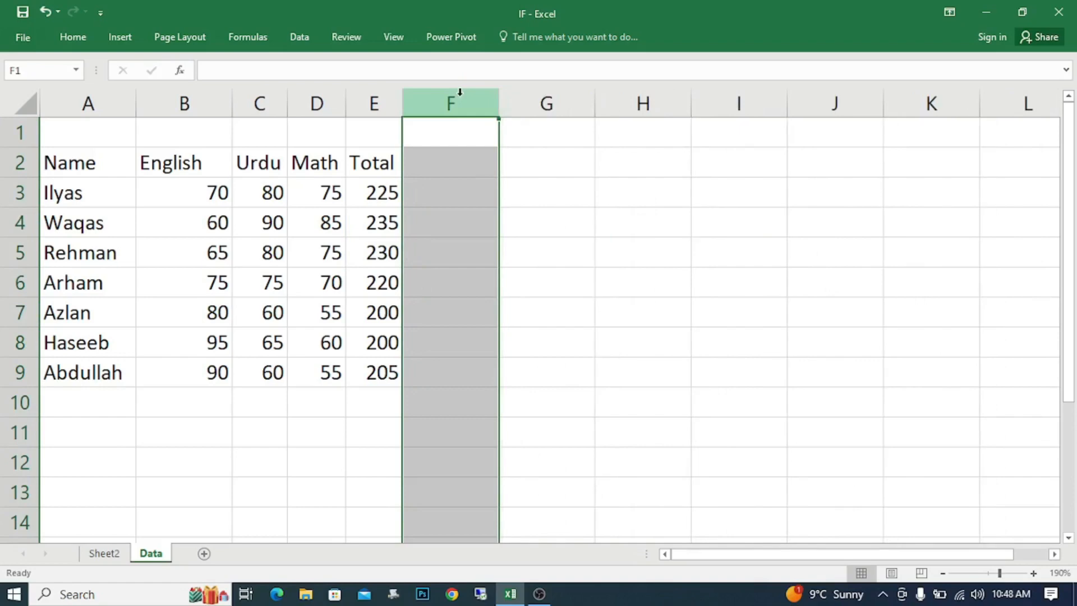
left_click(107, 192)
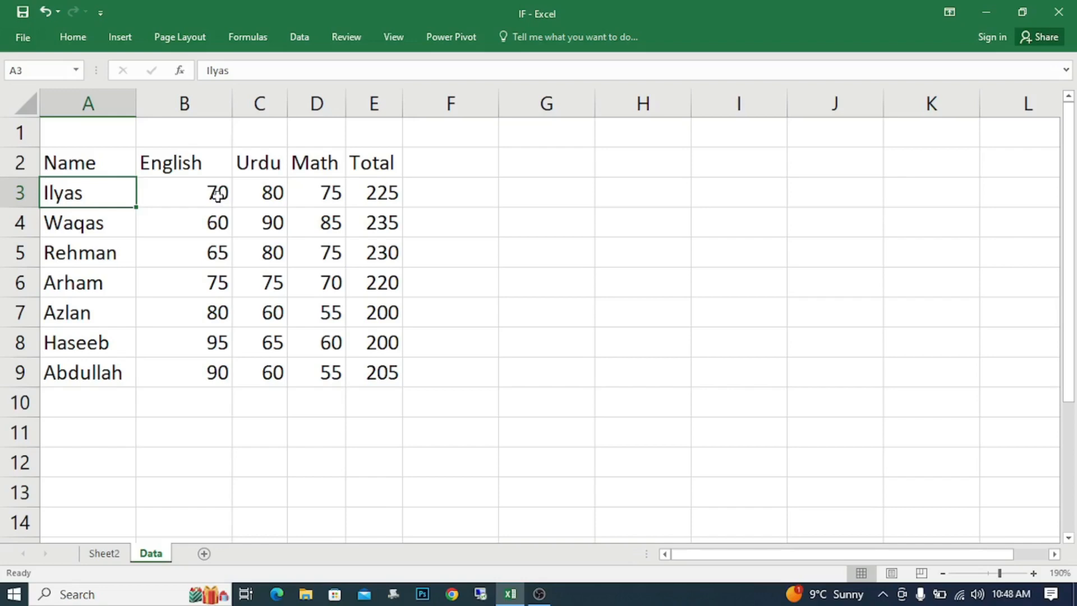
left_click(502, 324)
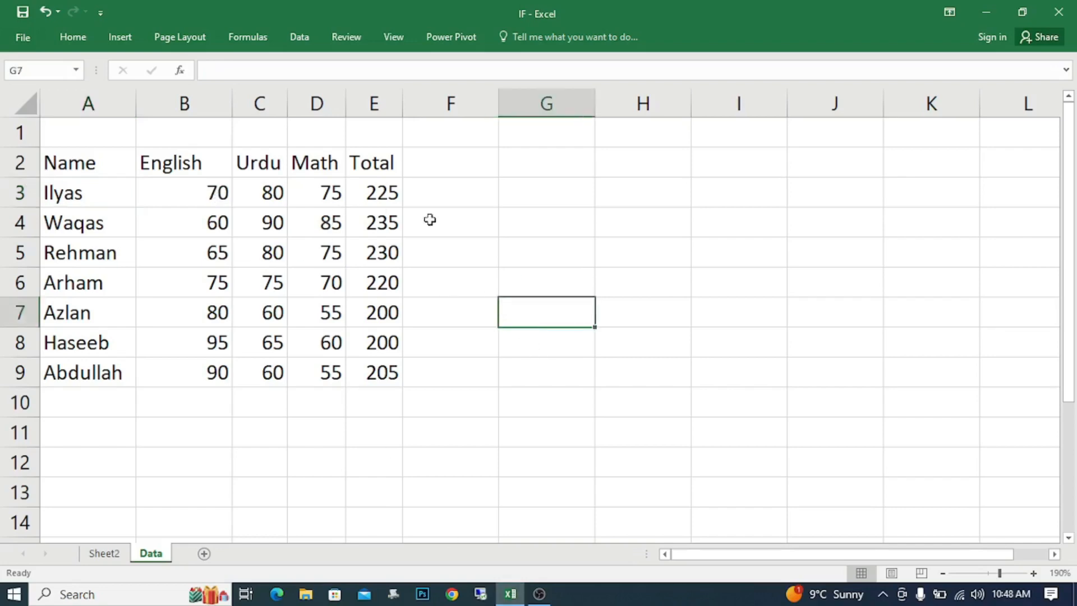
left_click(429, 203)
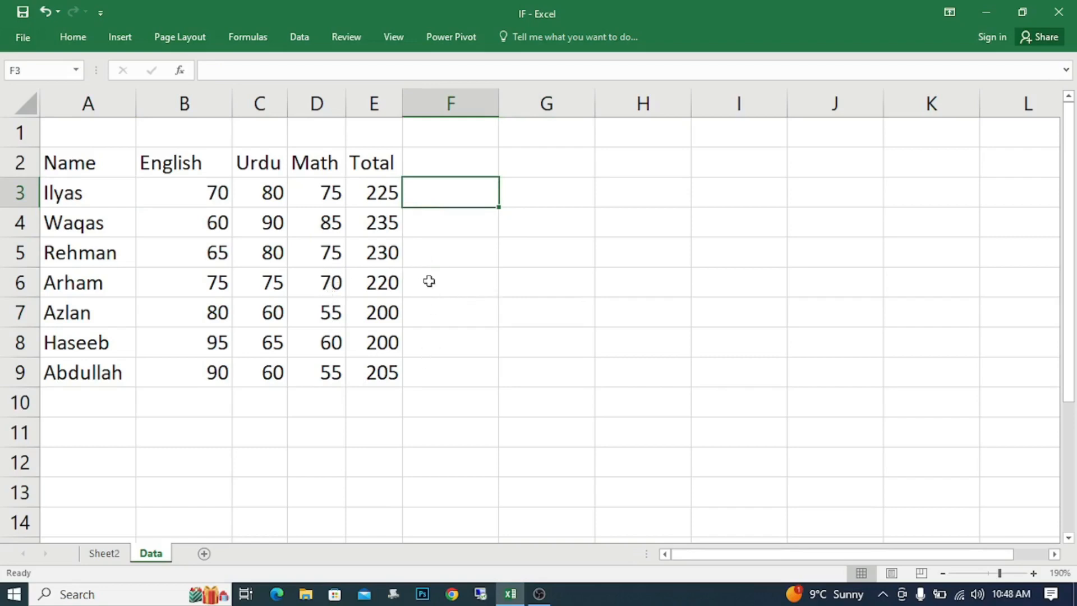
Delete the Urdu, Math and Total columns, C to E, from the Data sheet
left_click(254, 99)
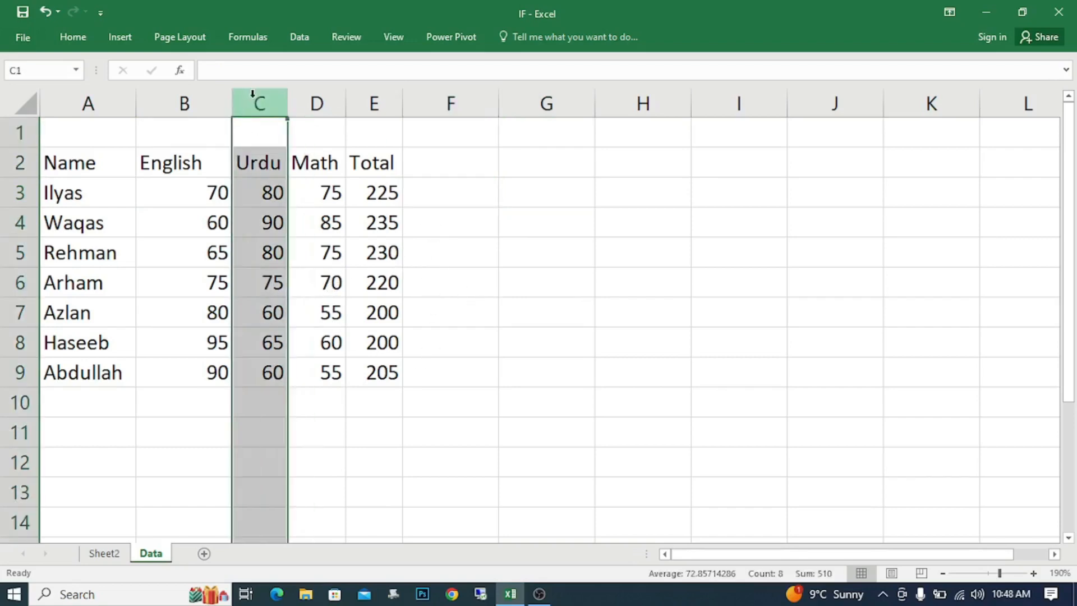
key("shift+Right")
key("shift+Right")
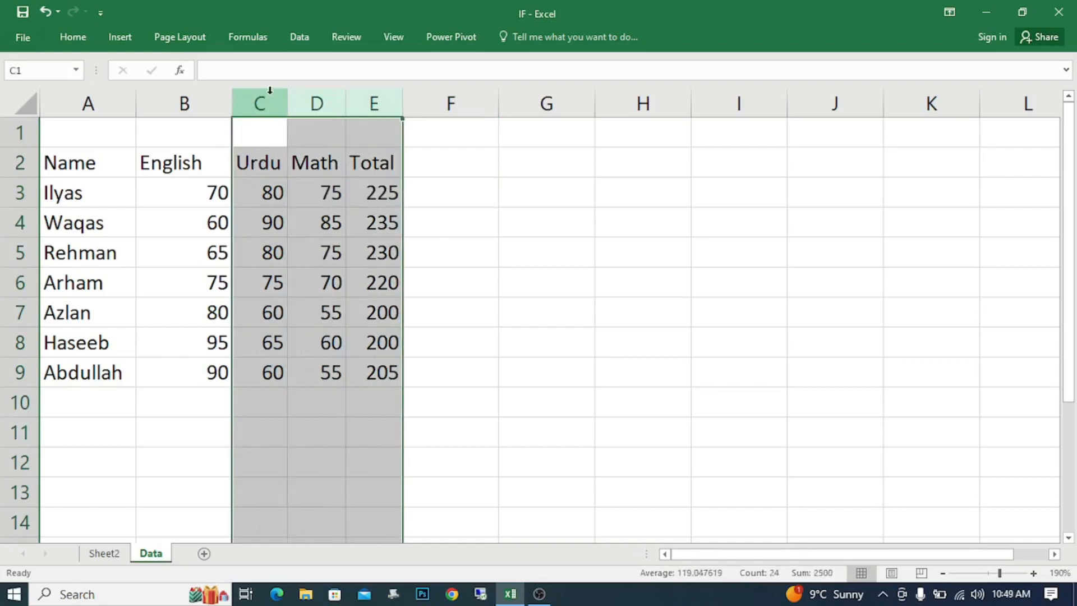
key("ctrl+minus")
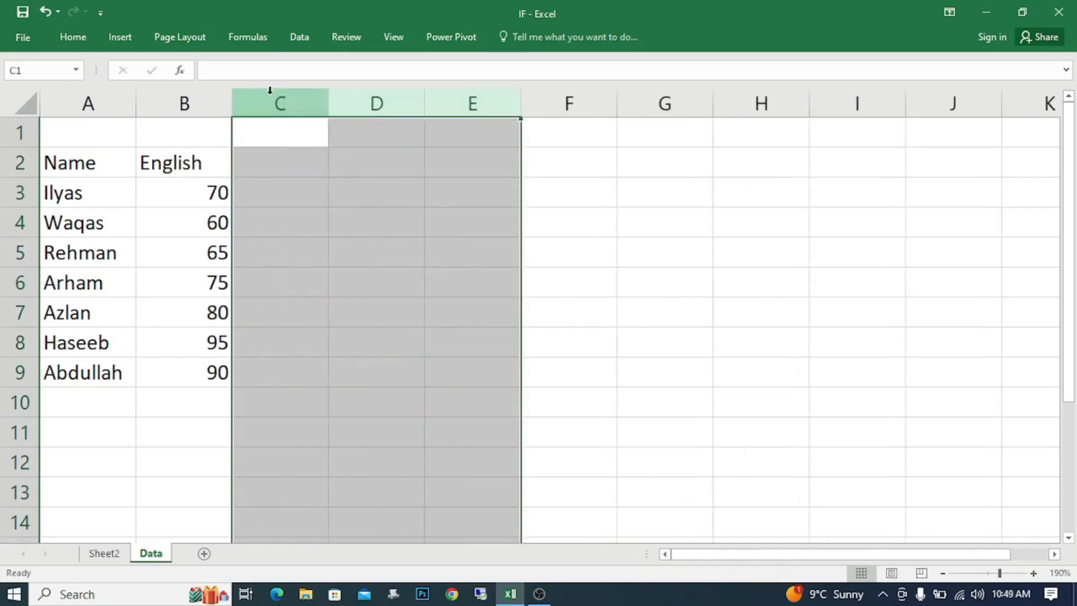
Start an IF formula in C3 that tests whether the English mark in B3 is at least 70
left_click(293, 204)
type("=IF(")
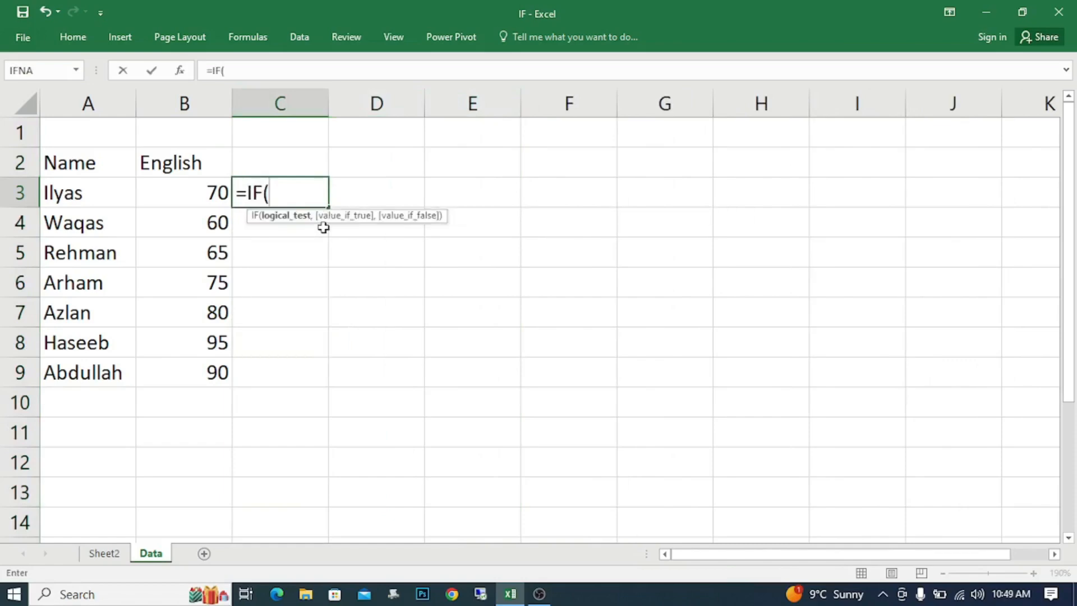
key("Left")
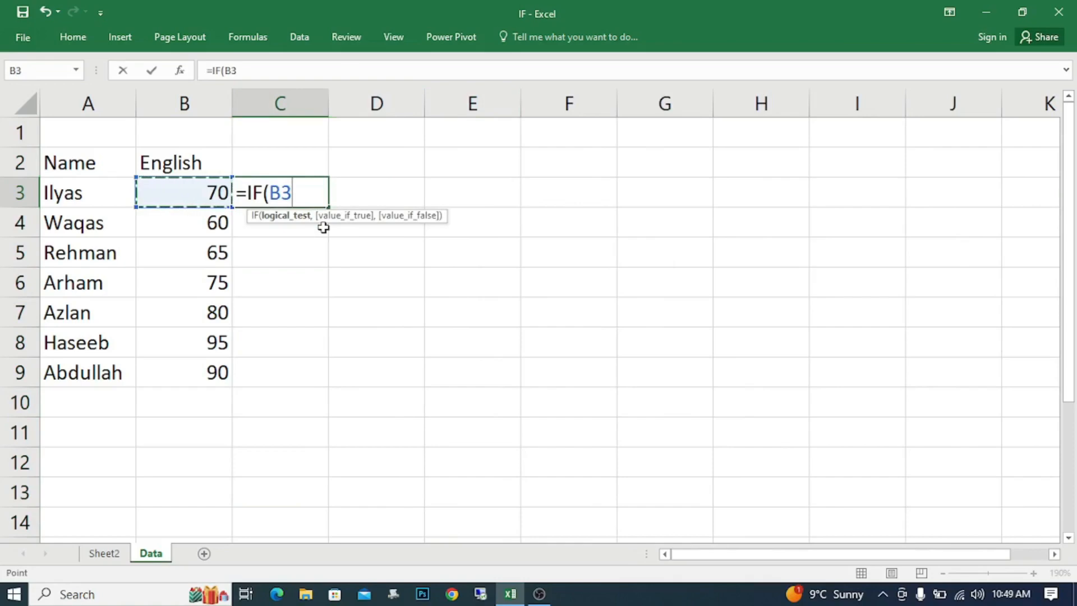
type("=")
key("BackSpace")
type(">")
type("=,")
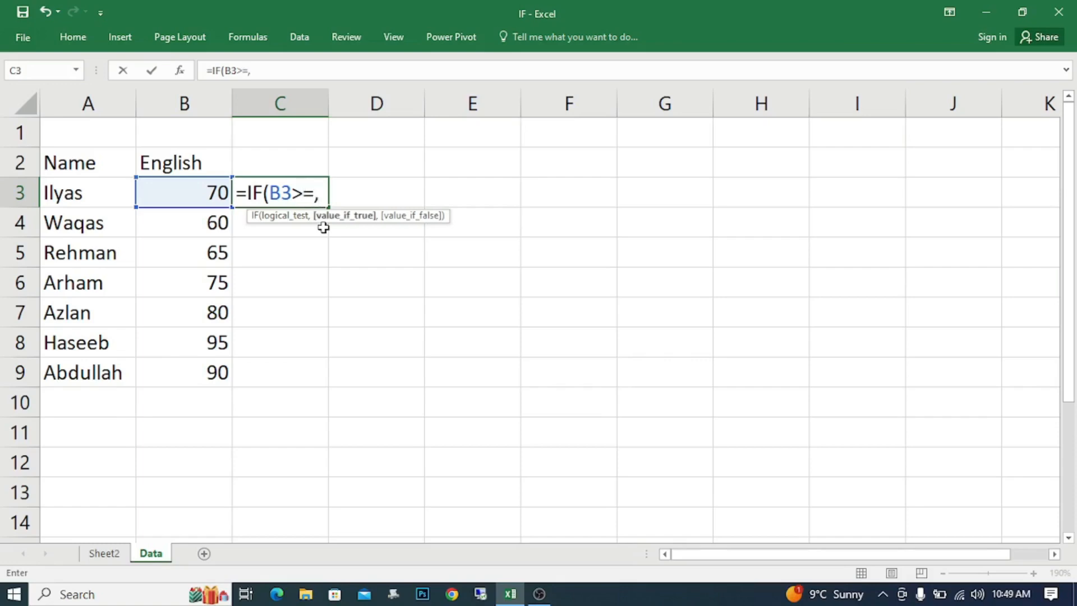
key("BackSpace")
type("70")
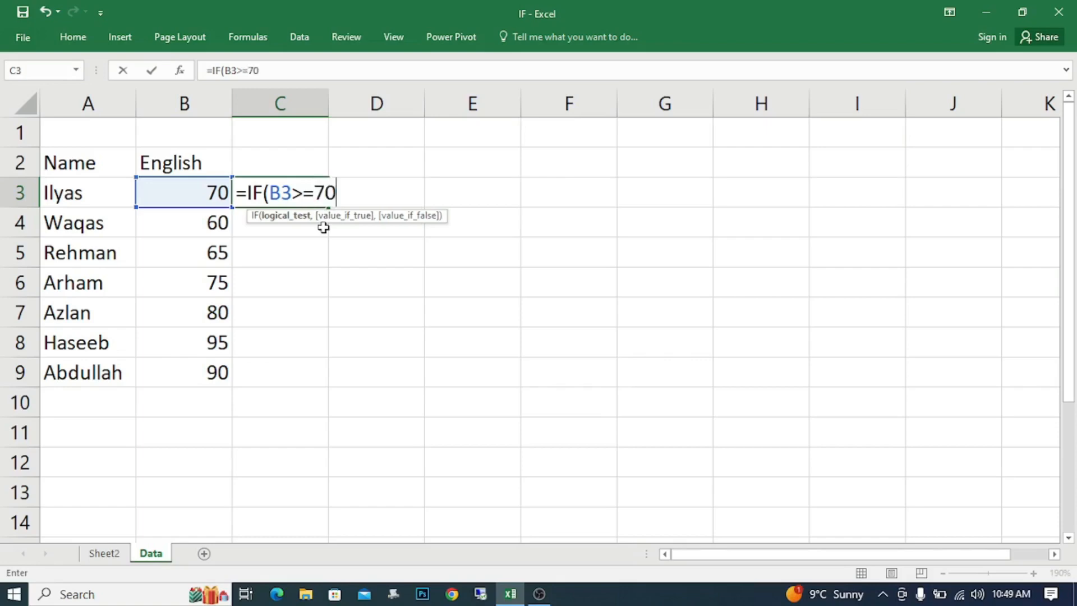
Return "A+" when the test in C3 is true, enter the formula and fill it down to C9
type(",\"A+")
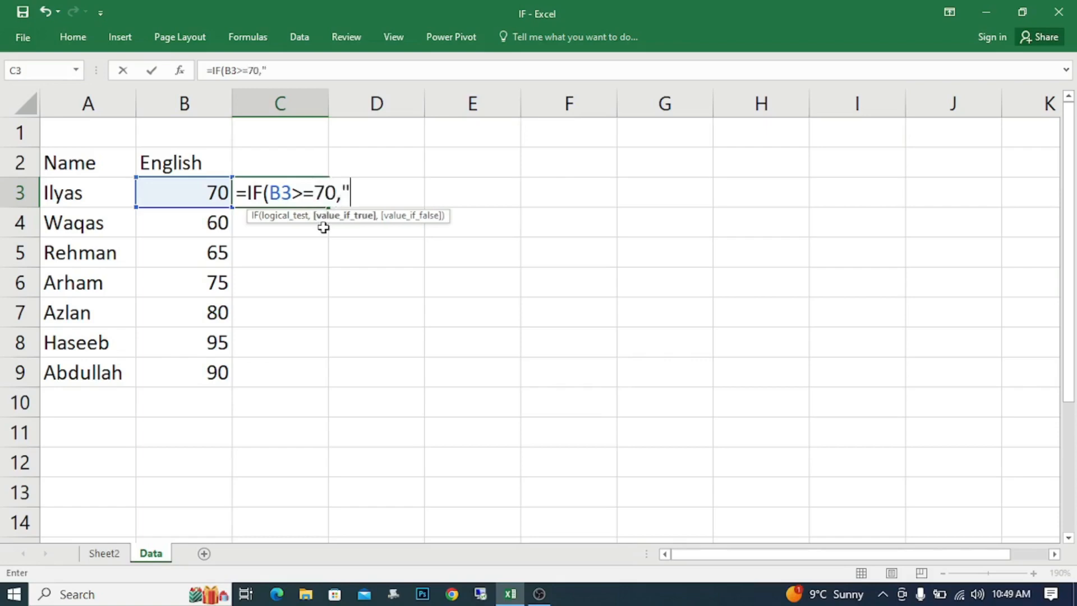
type("\")")
key("Return")
key("Up")
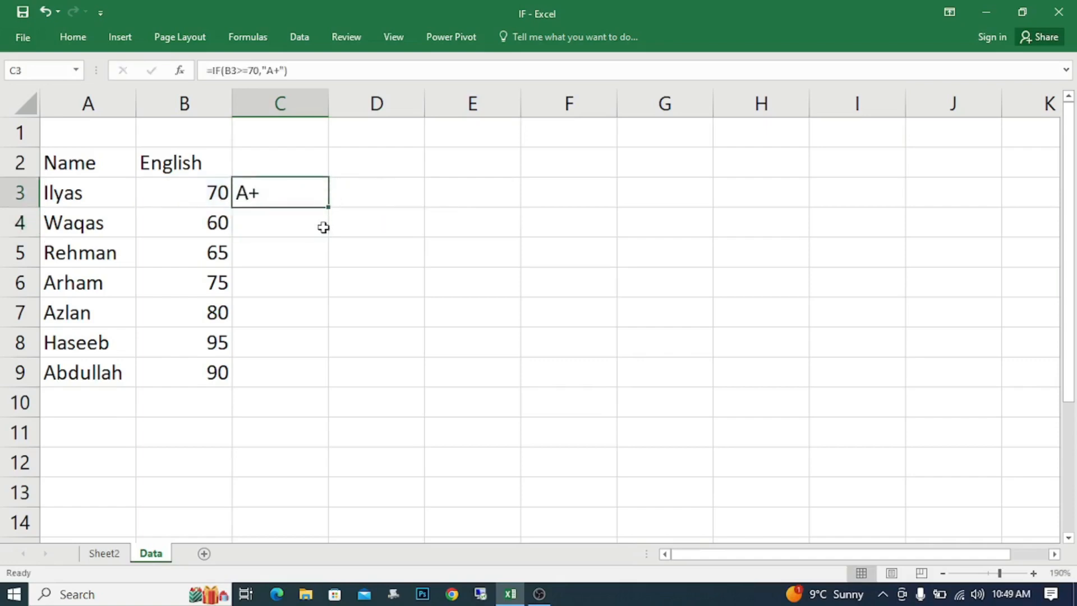
double_click(329, 210)
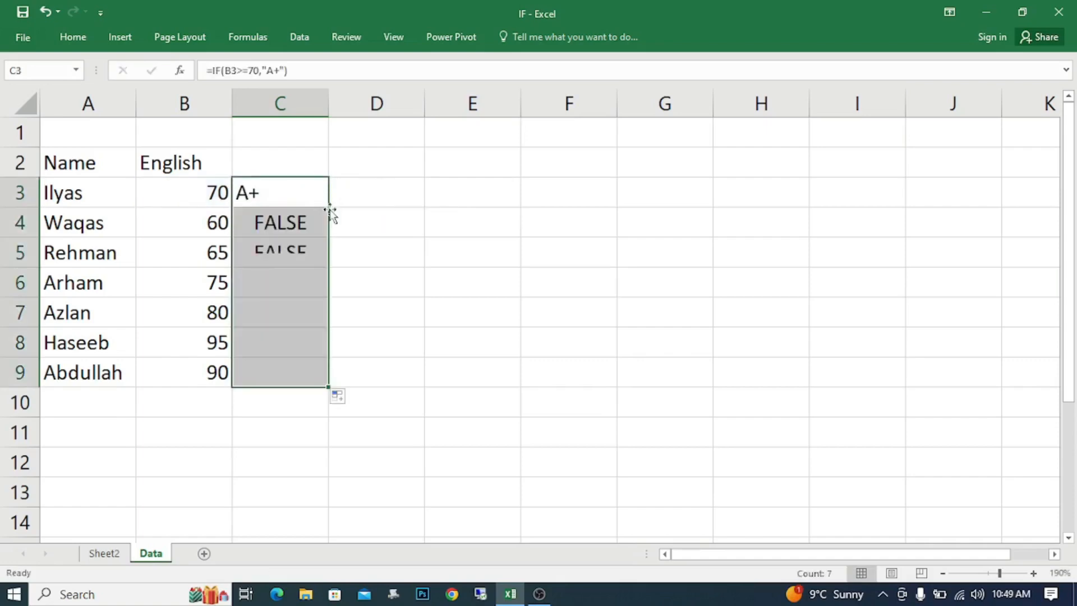
left_click(255, 436)
left_click(271, 243)
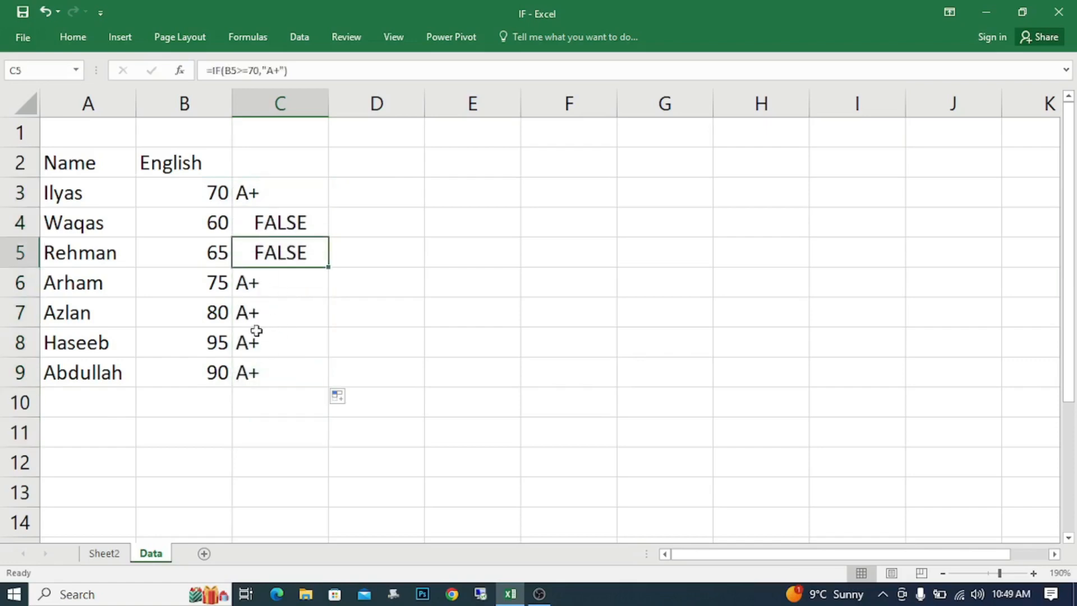
left_click(247, 194)
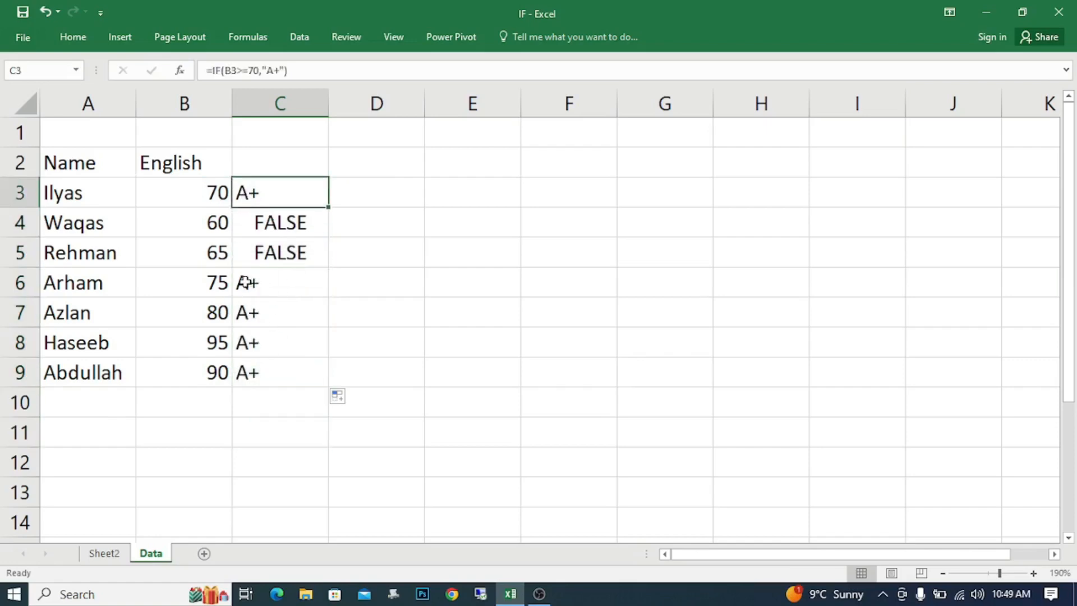
Change the English marks in B5 to B8 to 70, 60, 50 and 60
left_click(223, 252)
type("70")
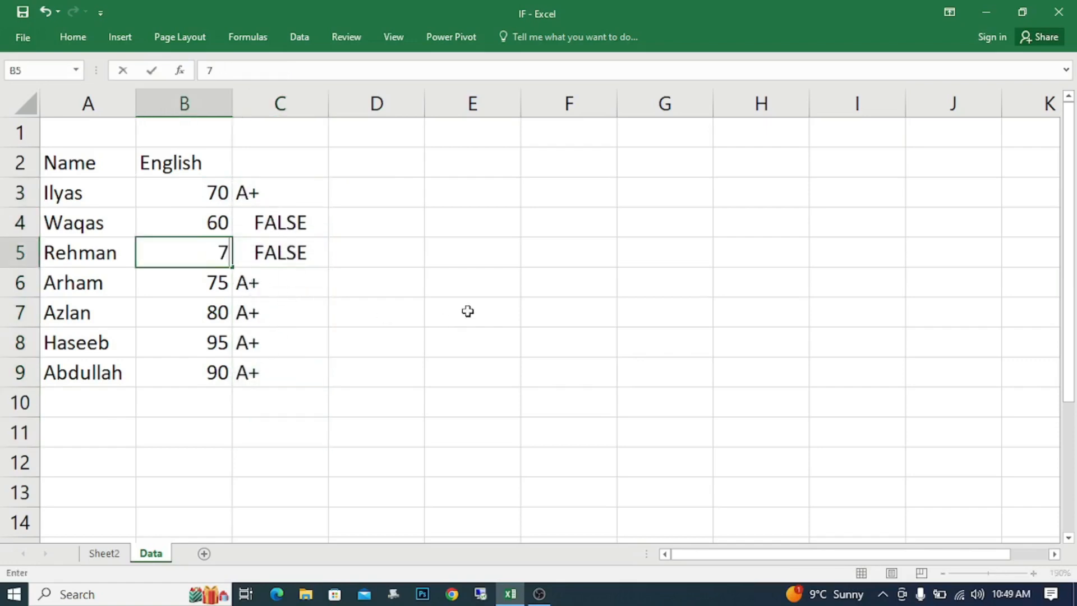
key("Return")
type("60")
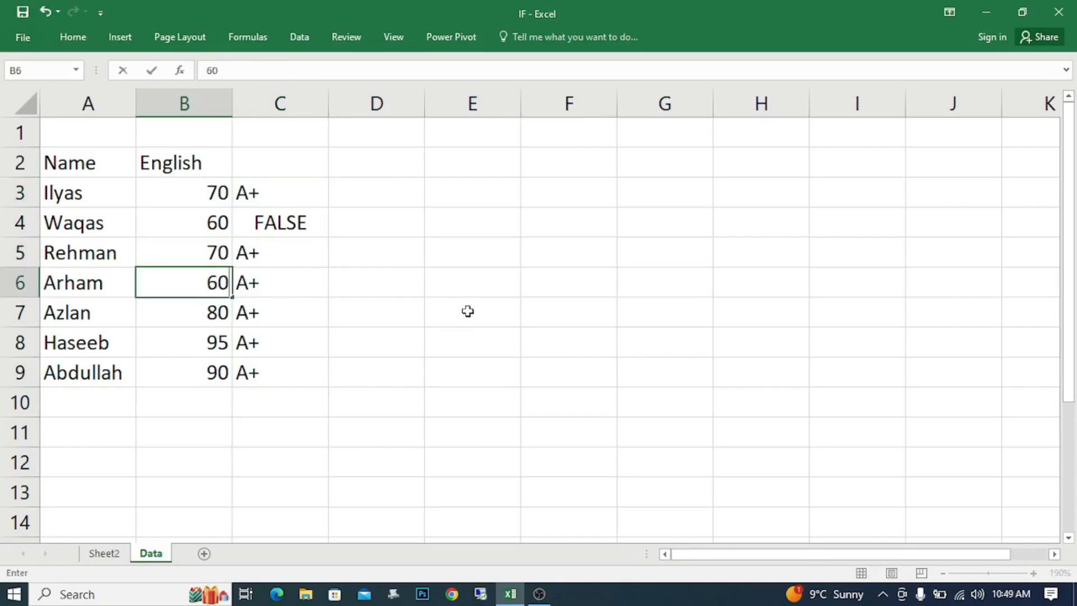
key("Return")
type("50")
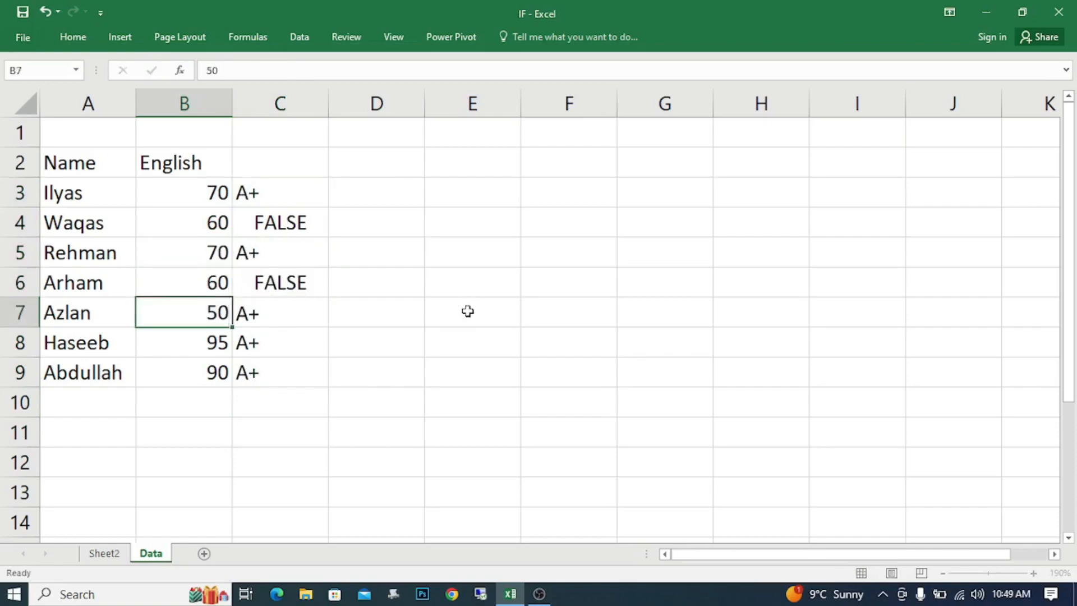
key("Return")
type("60")
key("Return")
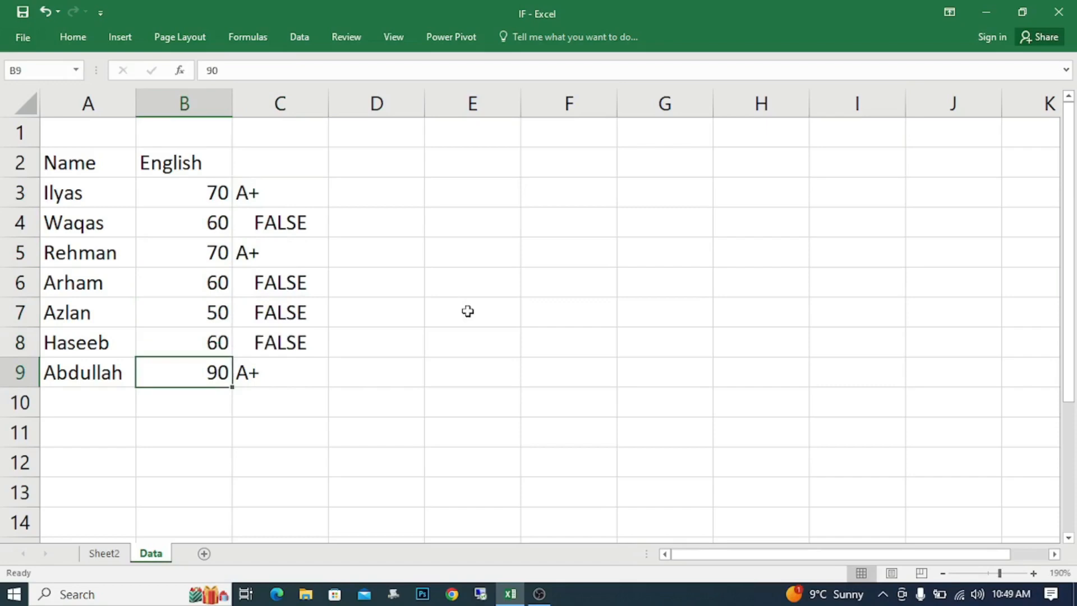